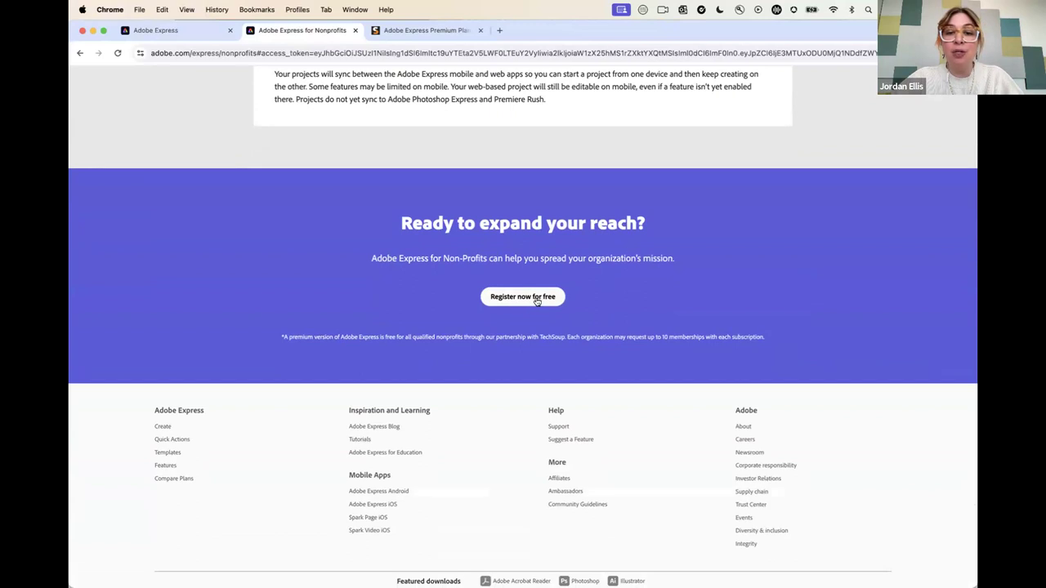
Check the TechSoup offer page for the Adobe Express Premium Plan and return to the Adobe Express home page.
left_click(403, 33)
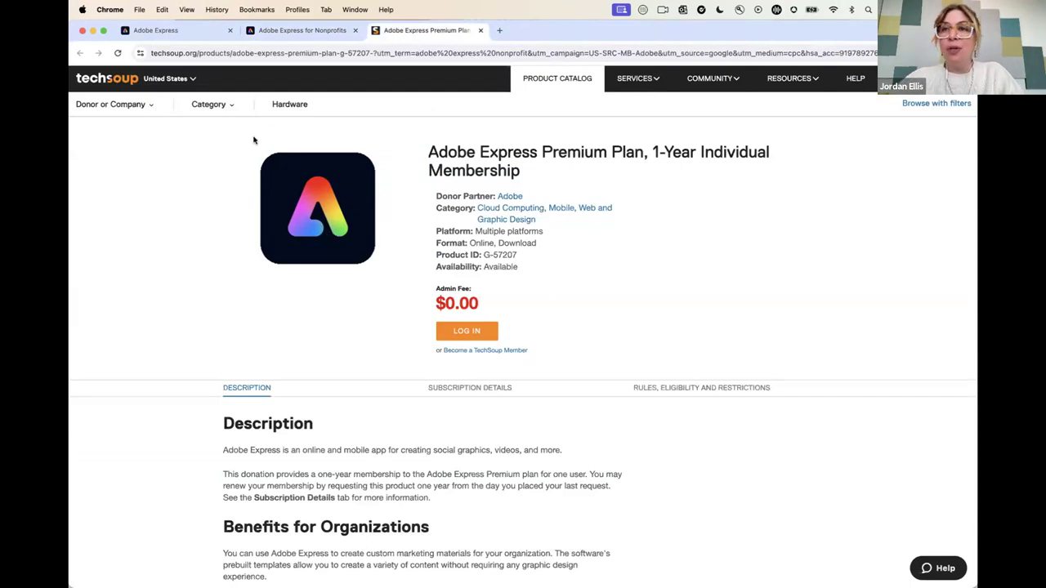
left_click(173, 32)
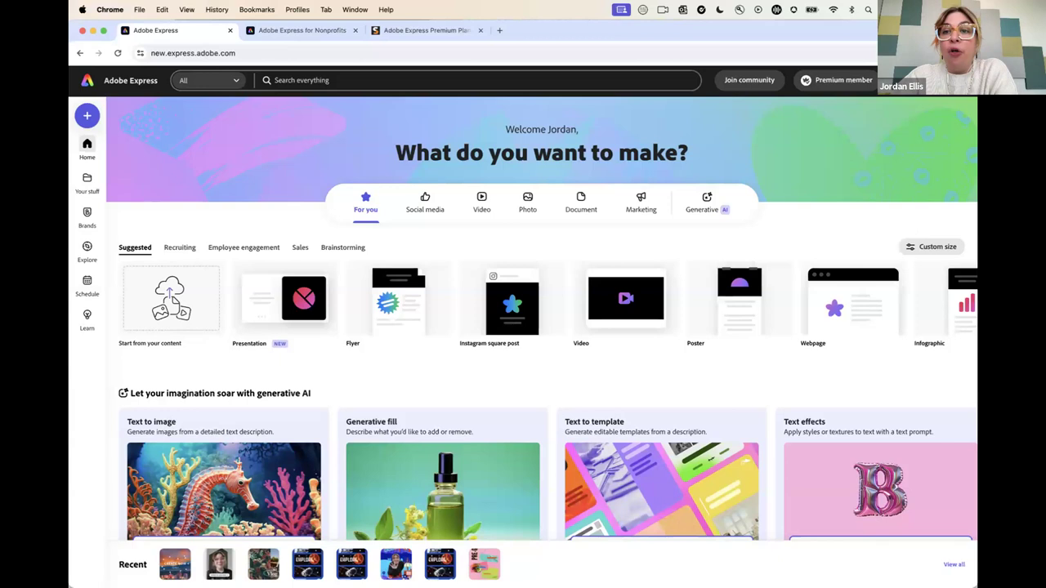
mouse_move(846, 80)
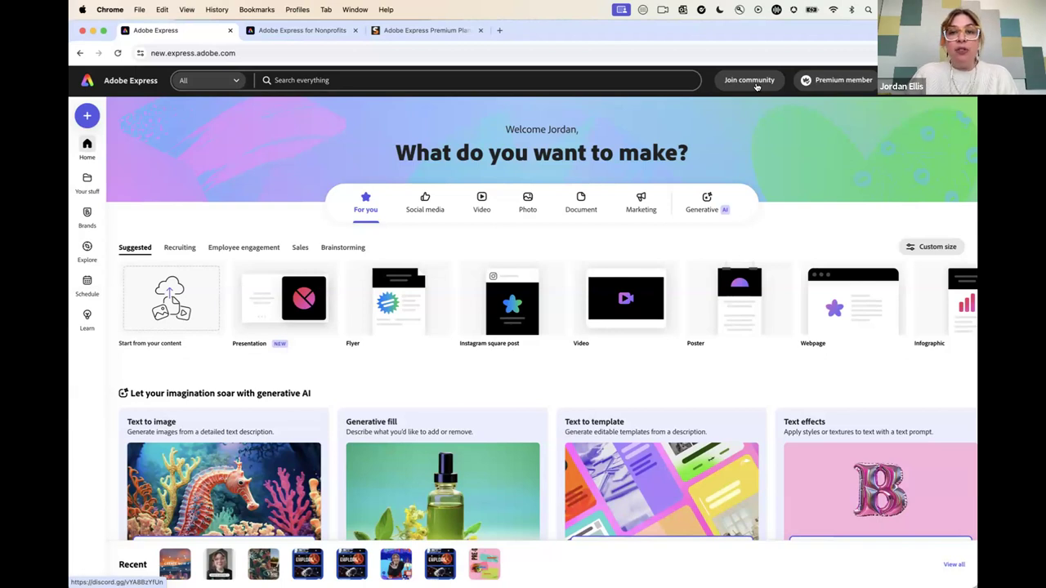
Look through the standard and suggested sizes offered for creating a new project, and close the list.
left_click(87, 119)
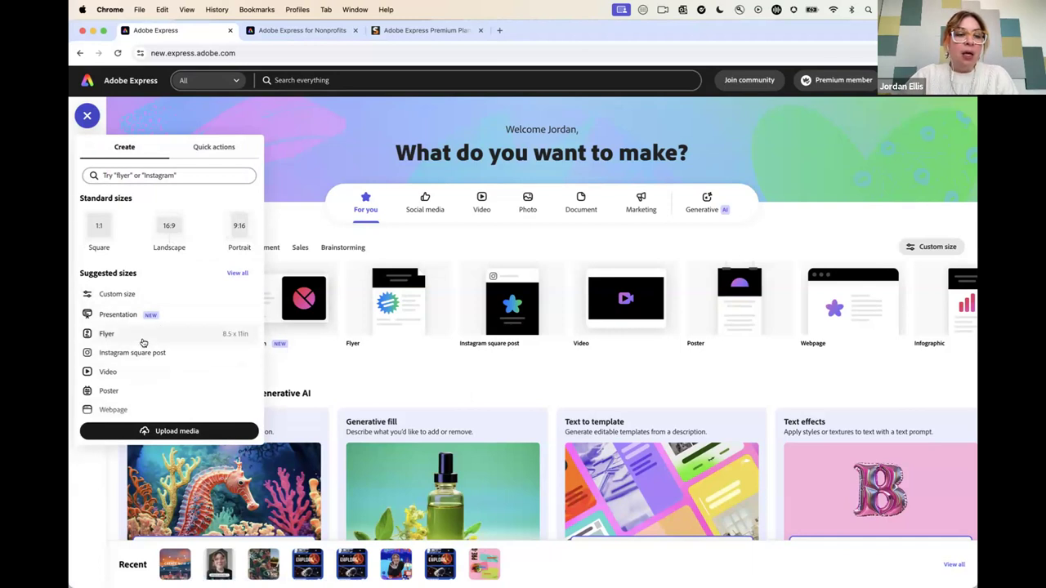
scroll(143, 335, "down", 2)
scroll(143, 335, "down", 4)
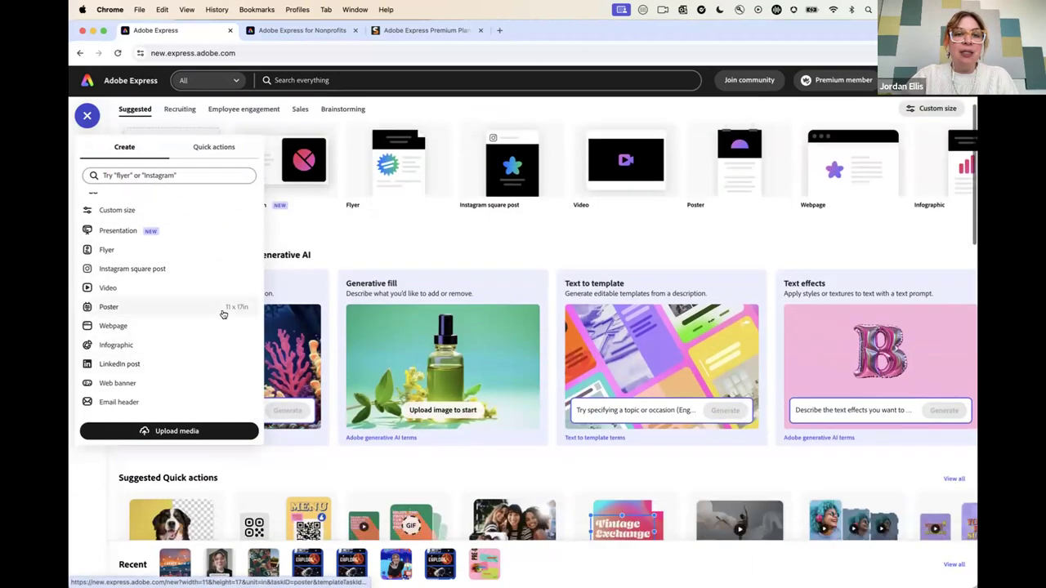
left_click(369, 231)
scroll(365, 237, "up", 3)
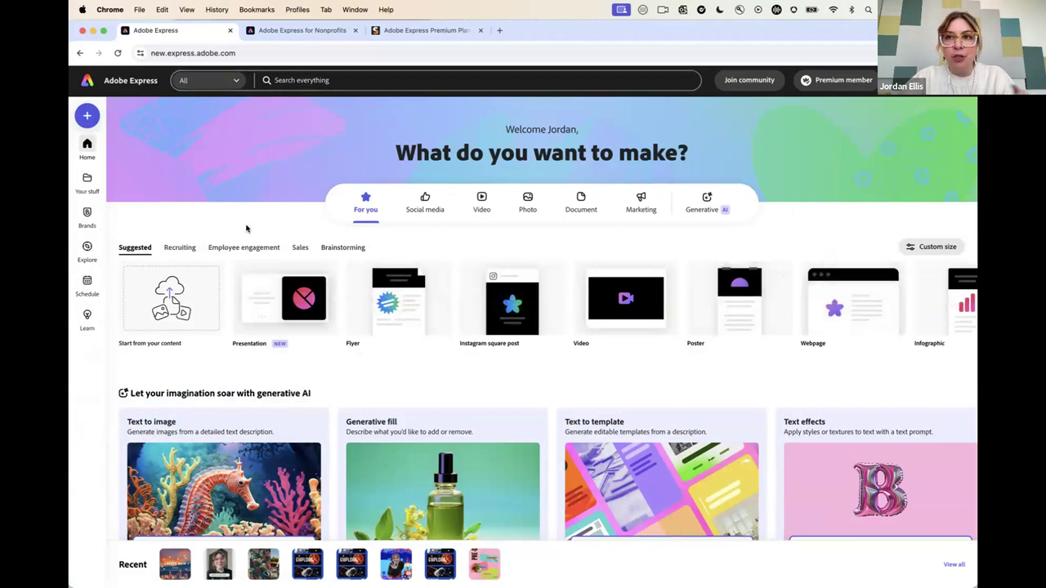
Find the suggested quick actions on the home page and inspect the link, style and color options of Generate QR code.
scroll(246, 229, "down", 5)
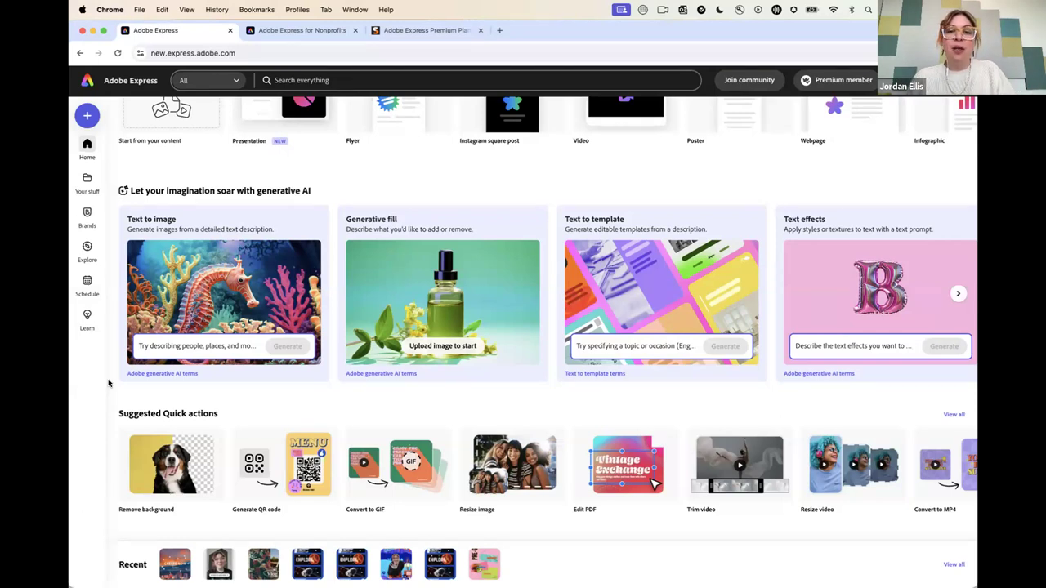
scroll(108, 383, "down", 3)
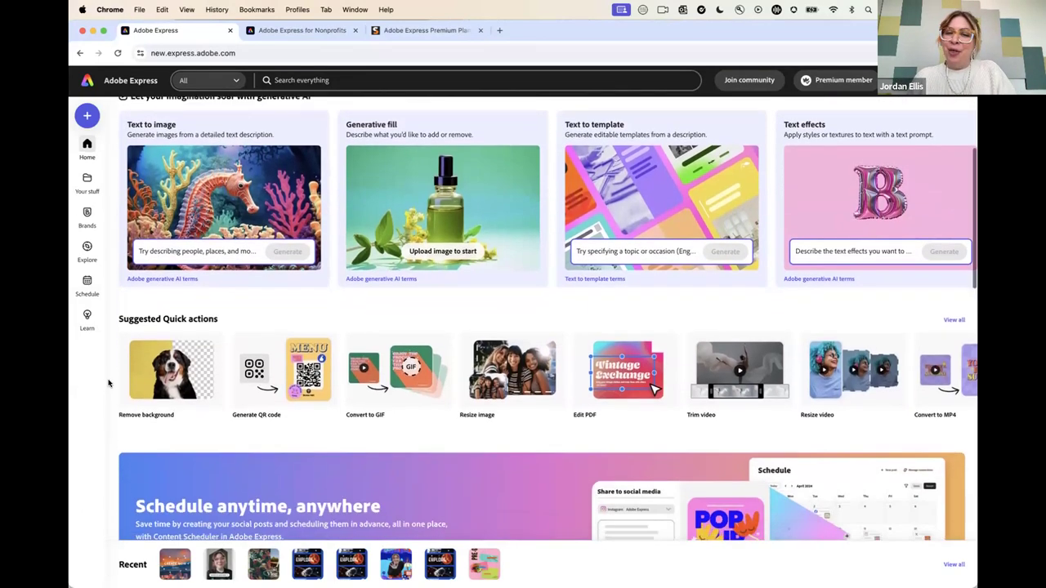
scroll(108, 383, "down", 2)
scroll(108, 383, "down", 3)
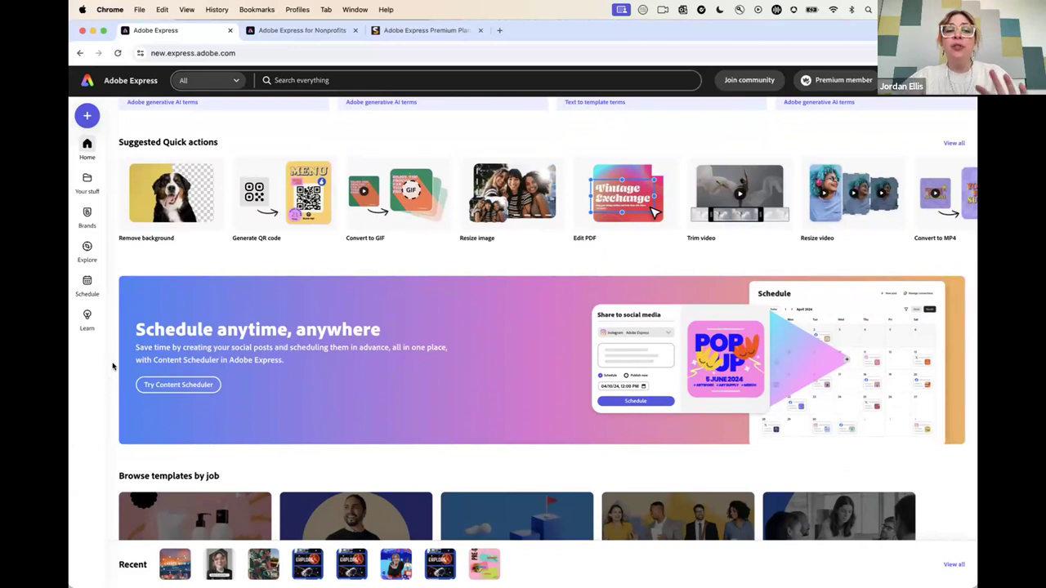
left_click(275, 193)
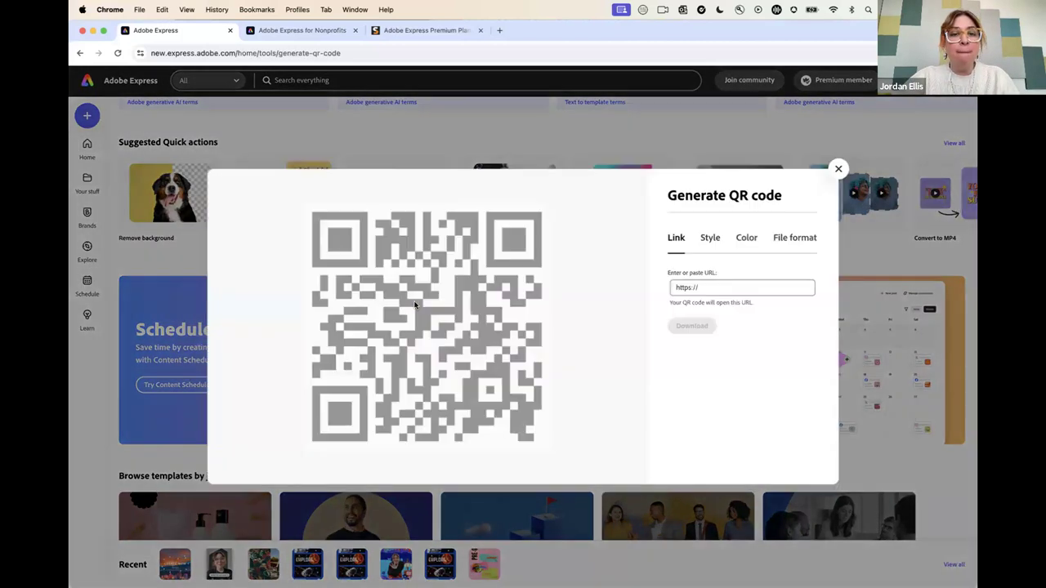
left_click(709, 239)
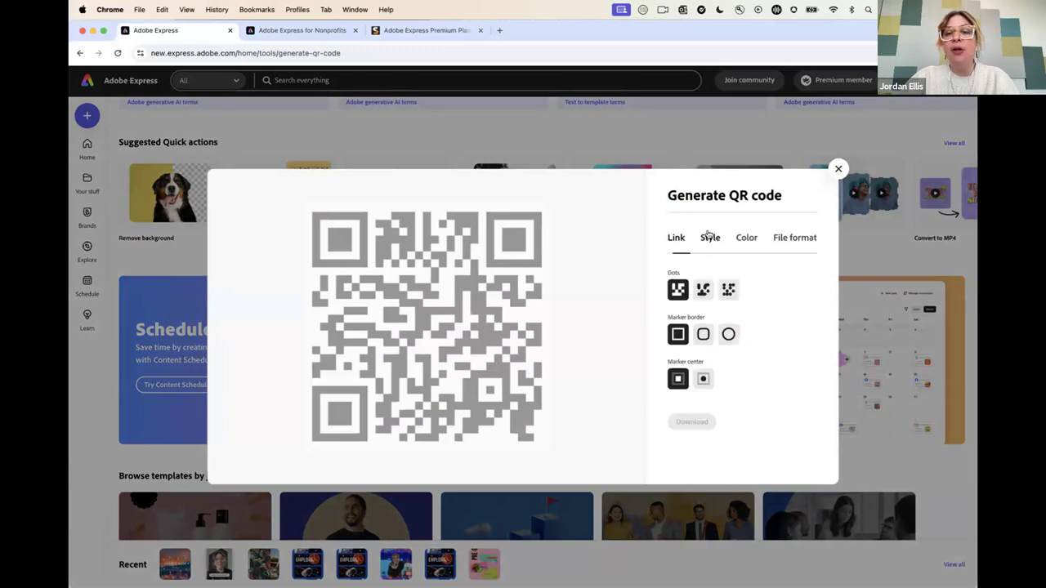
left_click(747, 238)
left_click(839, 170)
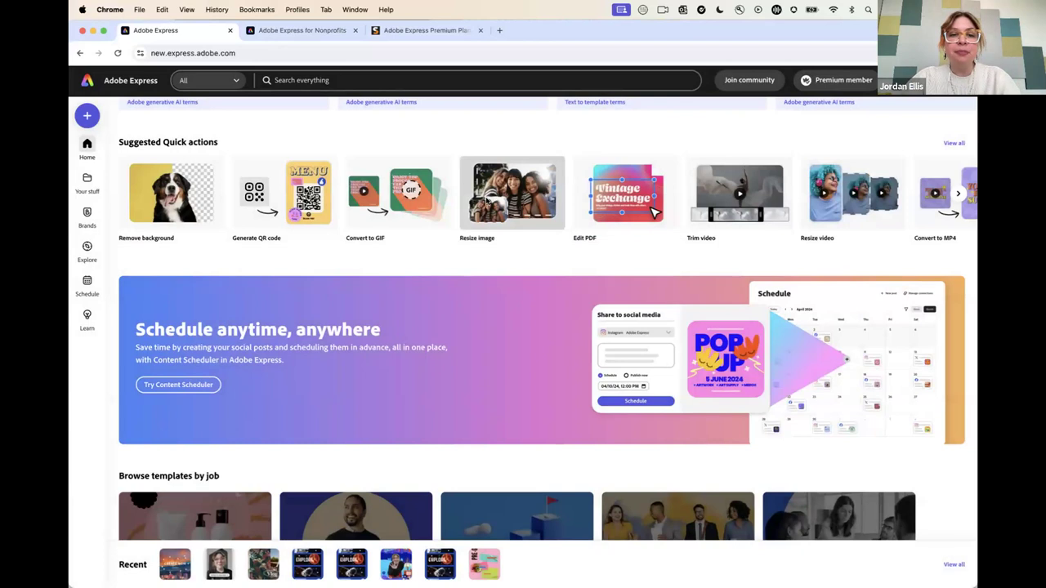
Preview the Convert to GIF and Resize image quick actions, closing each one without uploading anything.
left_click(400, 204)
left_click(838, 169)
left_click(504, 200)
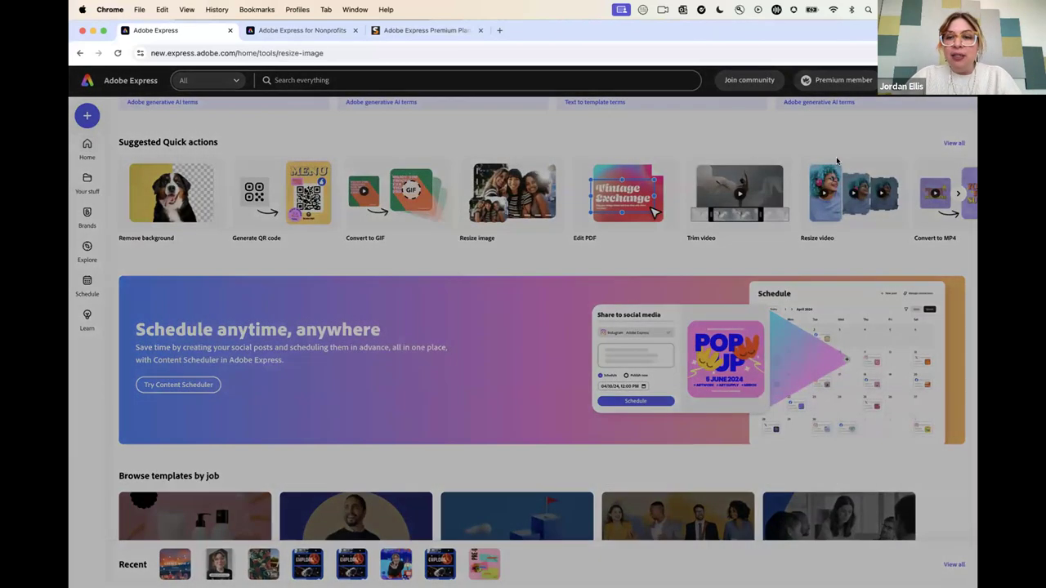
left_click(838, 169)
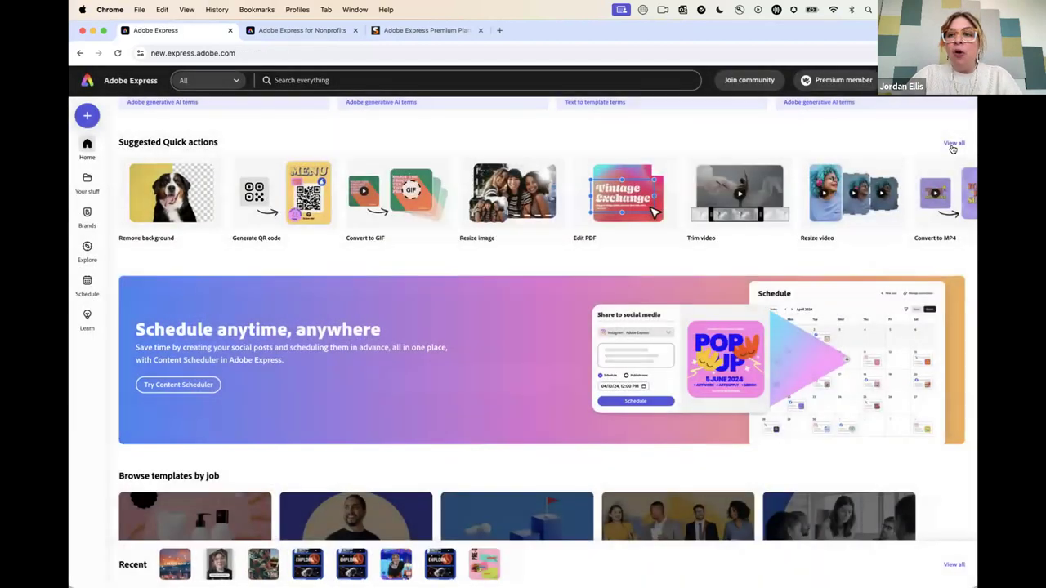
Browse the full collection of quick actions by the Video, Marketing and Photo categories, and close it.
left_click(951, 144)
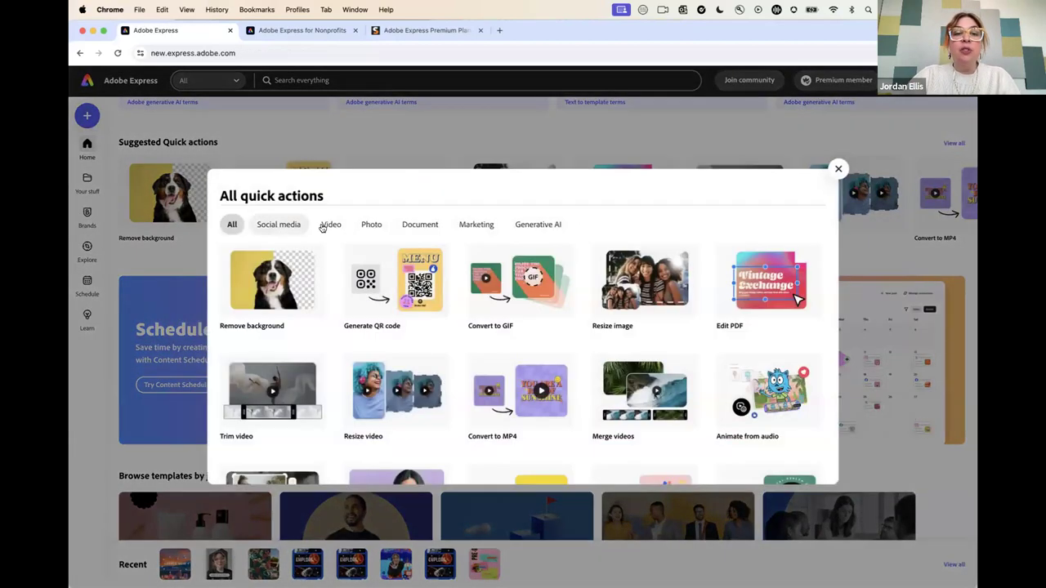
left_click(330, 226)
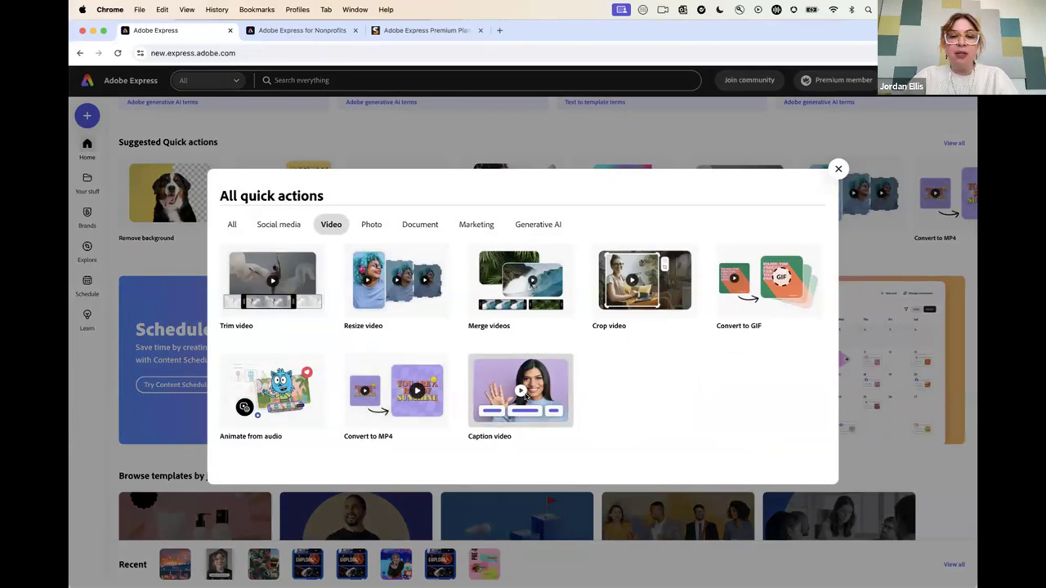
left_click(482, 227)
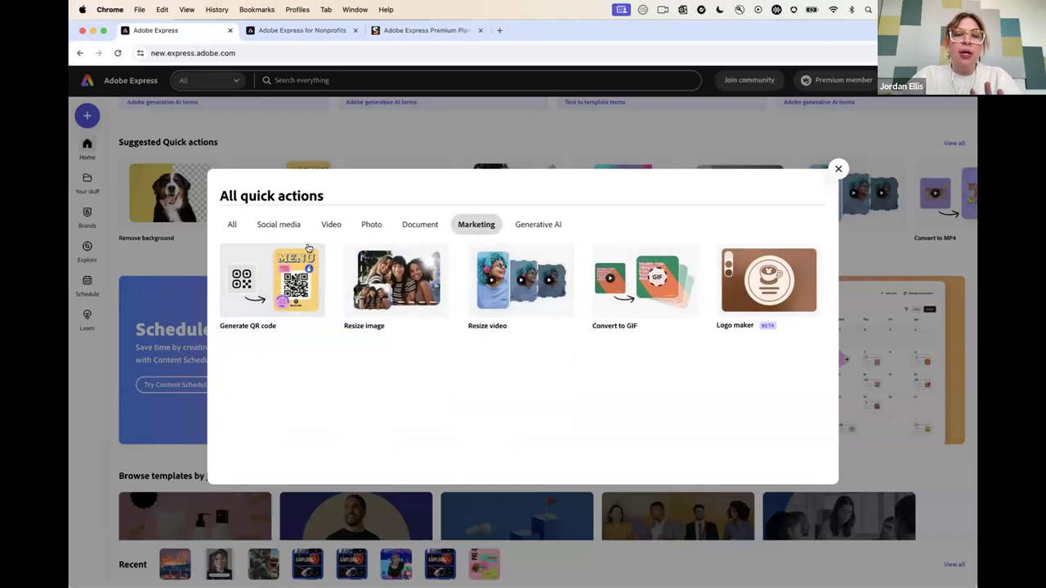
left_click(372, 227)
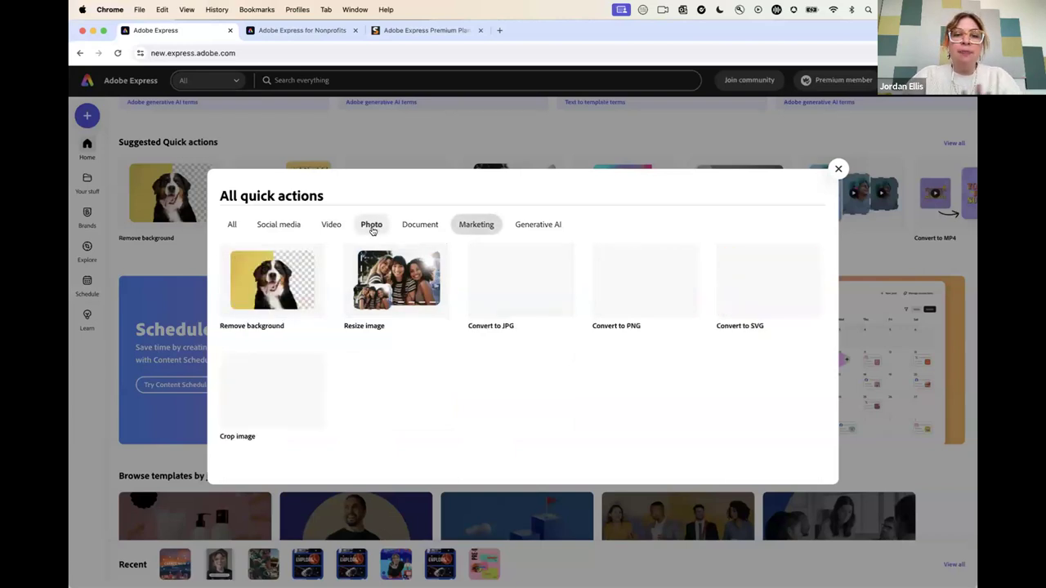
left_click(837, 169)
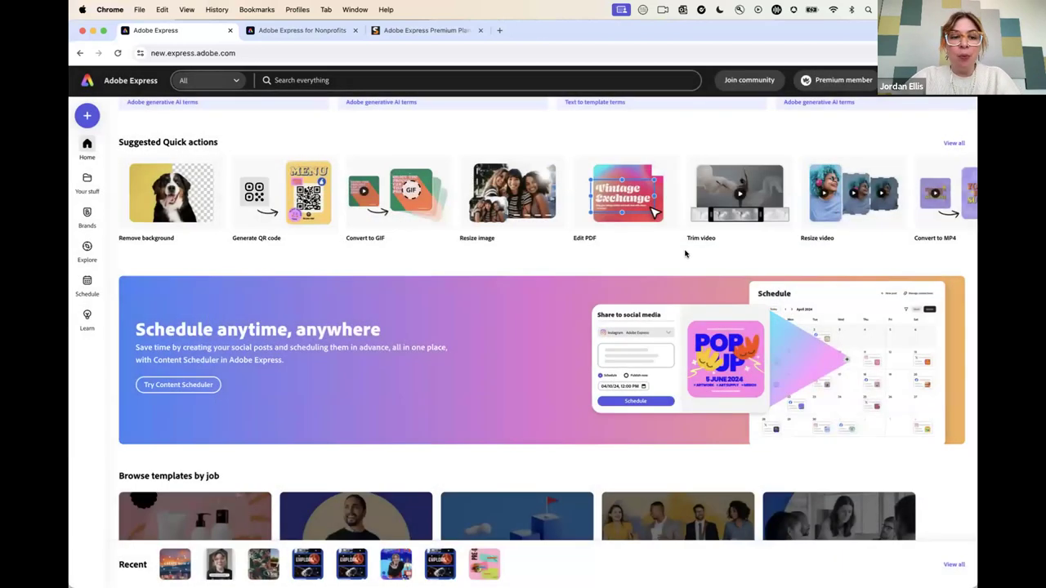
Browse the home page's templates and generative AI sections, open the full add-ons list, and view the personally installed add-ons.
scroll(684, 253, "down", 5)
scroll(685, 253, "down", 12)
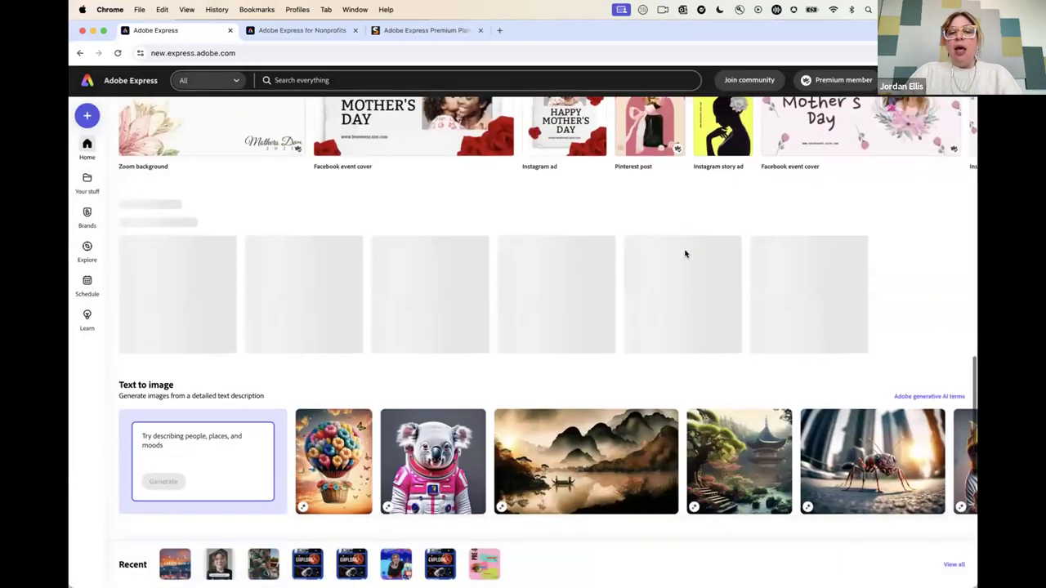
scroll(685, 253, "down", 5)
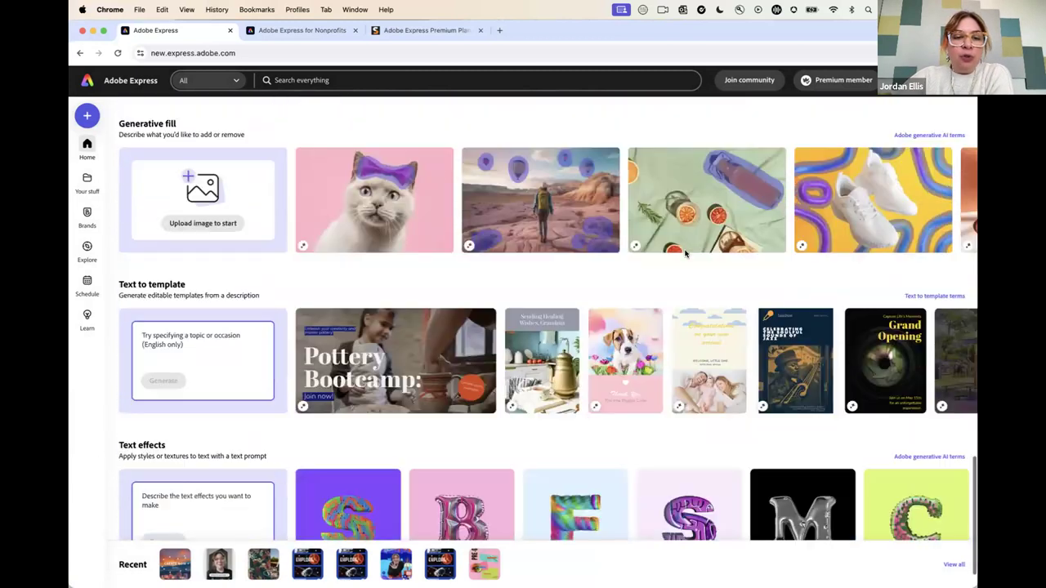
scroll(418, 174, "up", 10)
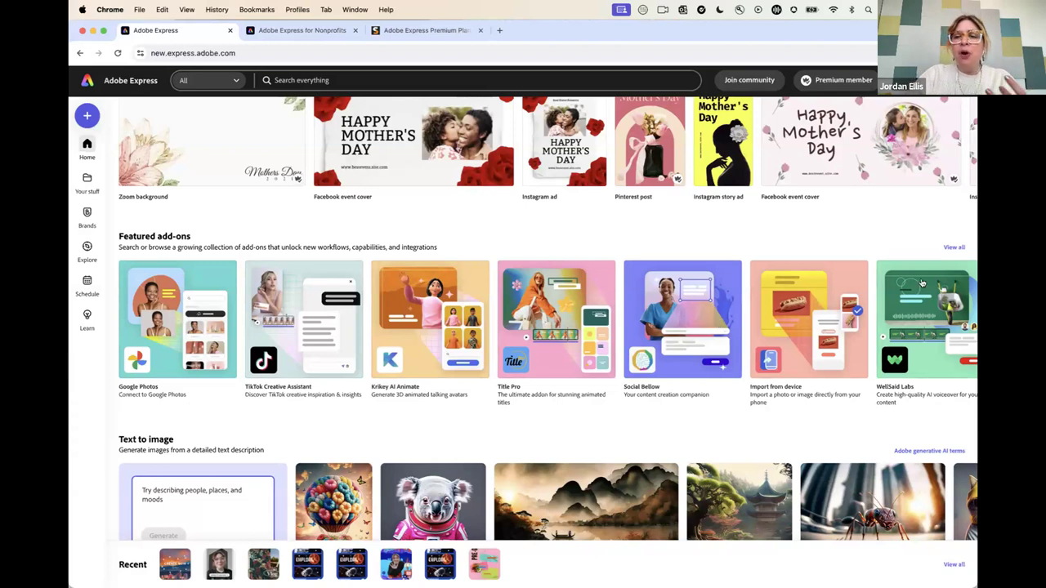
left_click(957, 249)
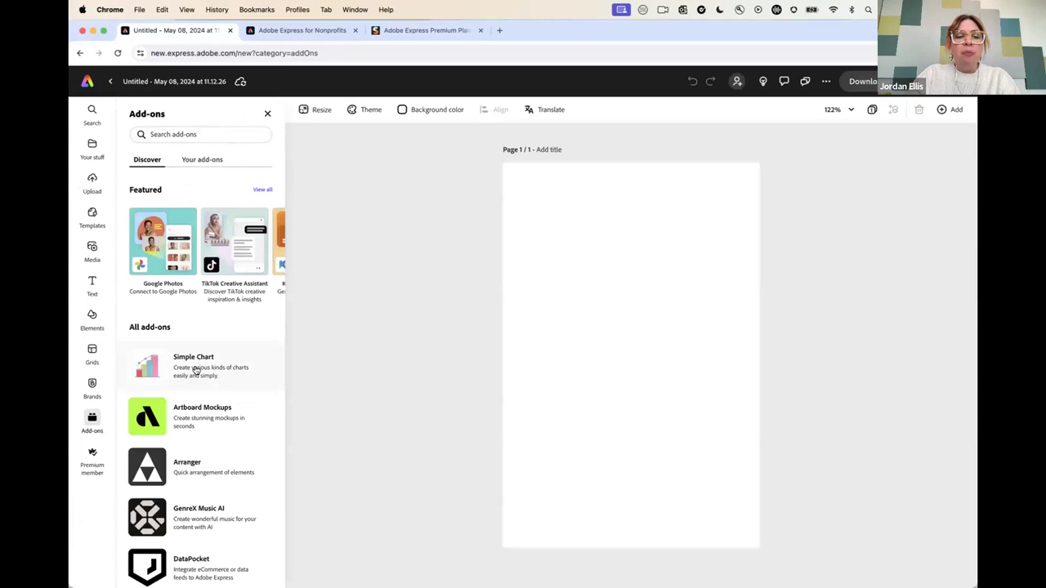
scroll(196, 370, "down", 3)
scroll(196, 237, "up", 3)
left_click(204, 162)
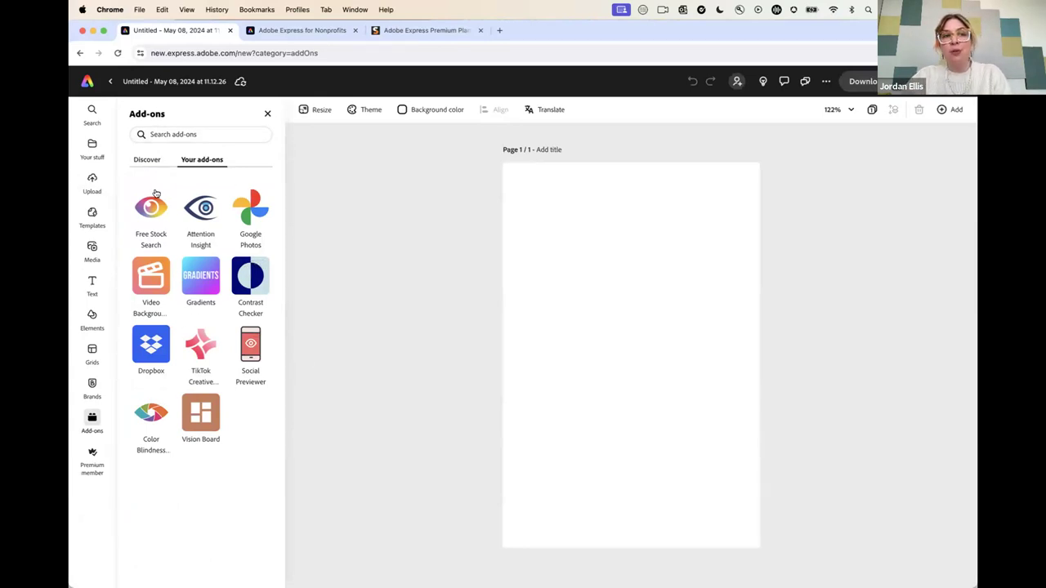
Leave the blank project for the home page and view the saved files and folders in Your stuff.
left_click(83, 87)
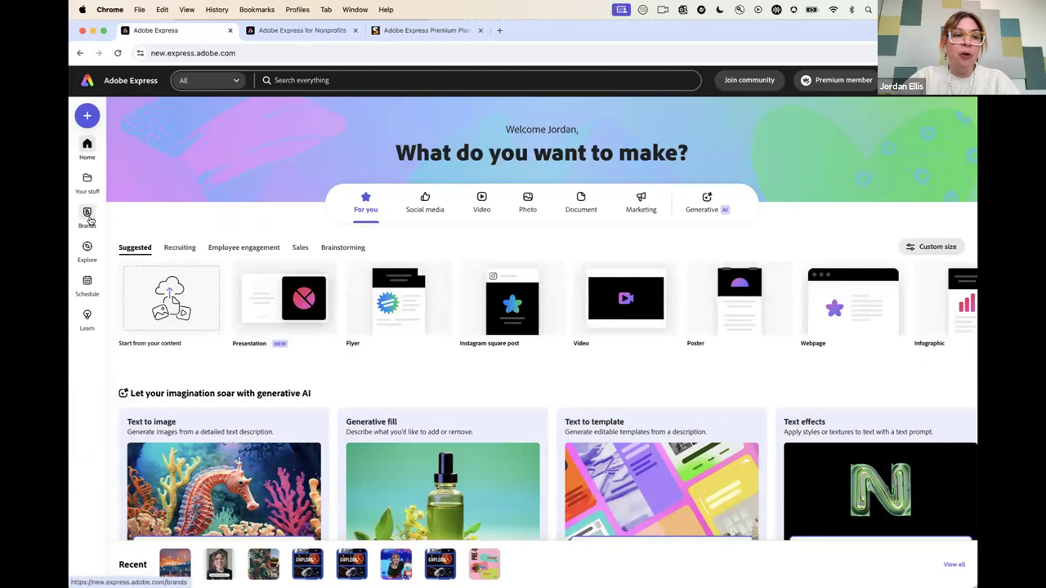
left_click(87, 180)
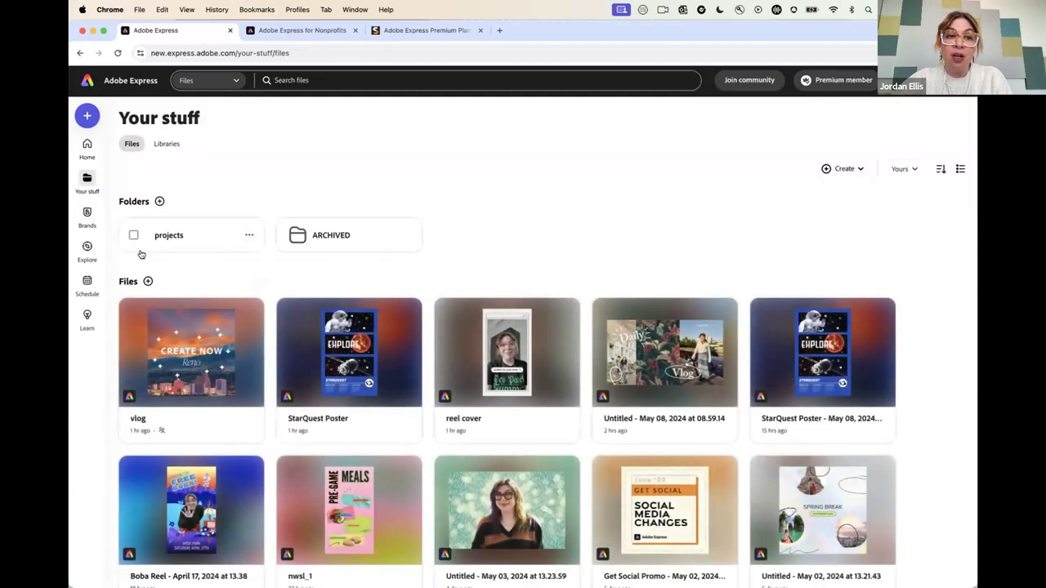
Open the After School STEM Club brand and review its logos, colors and fonts.
left_click(88, 215)
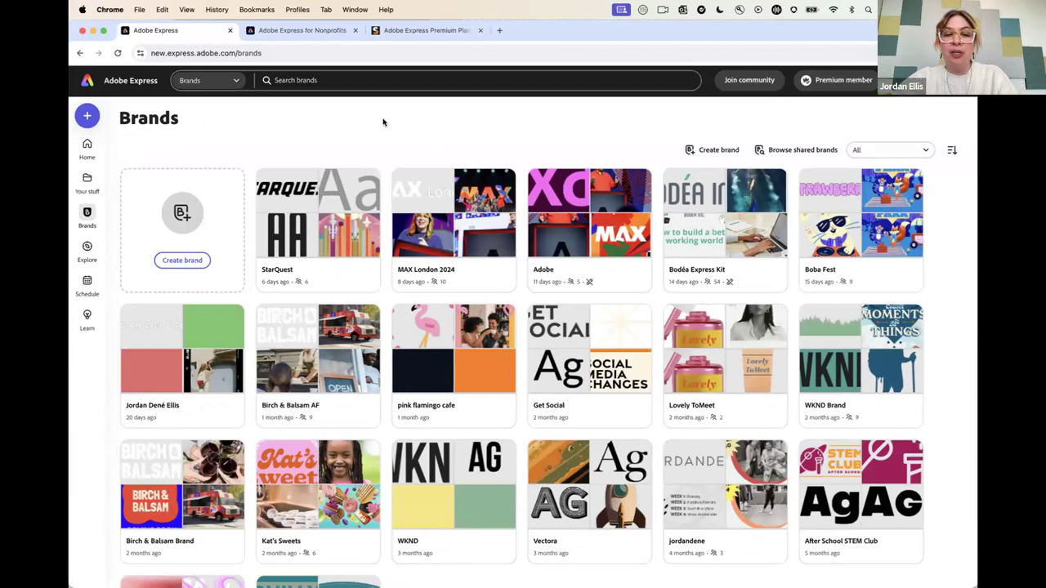
scroll(390, 359, "down", 3)
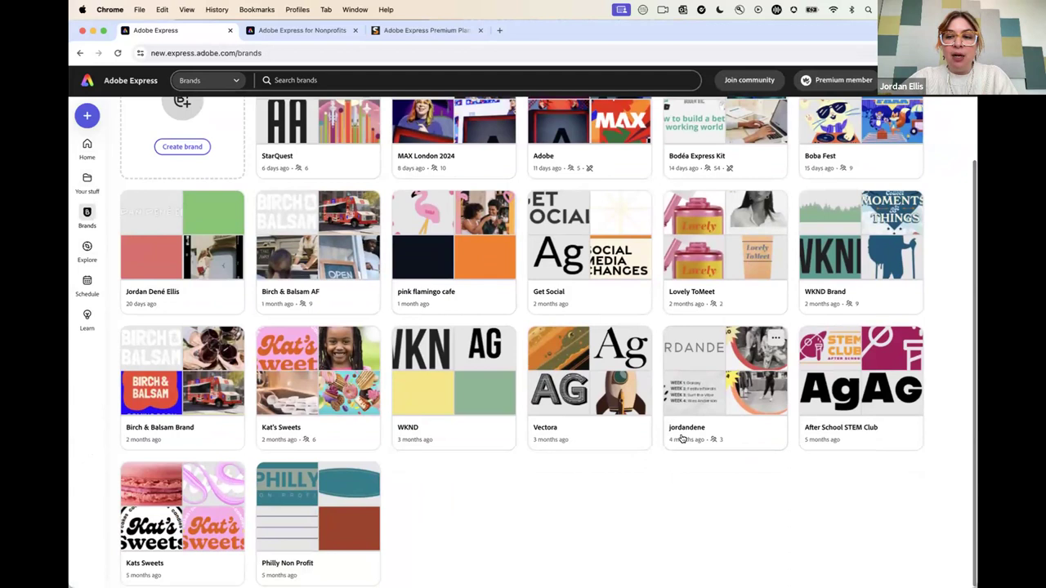
left_click(837, 391)
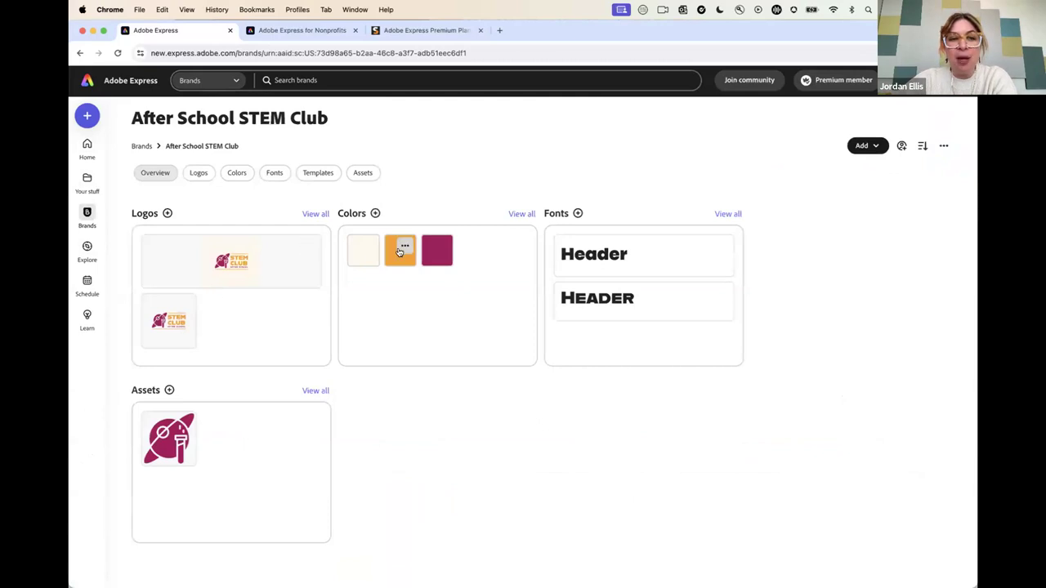
mouse_move(188, 308)
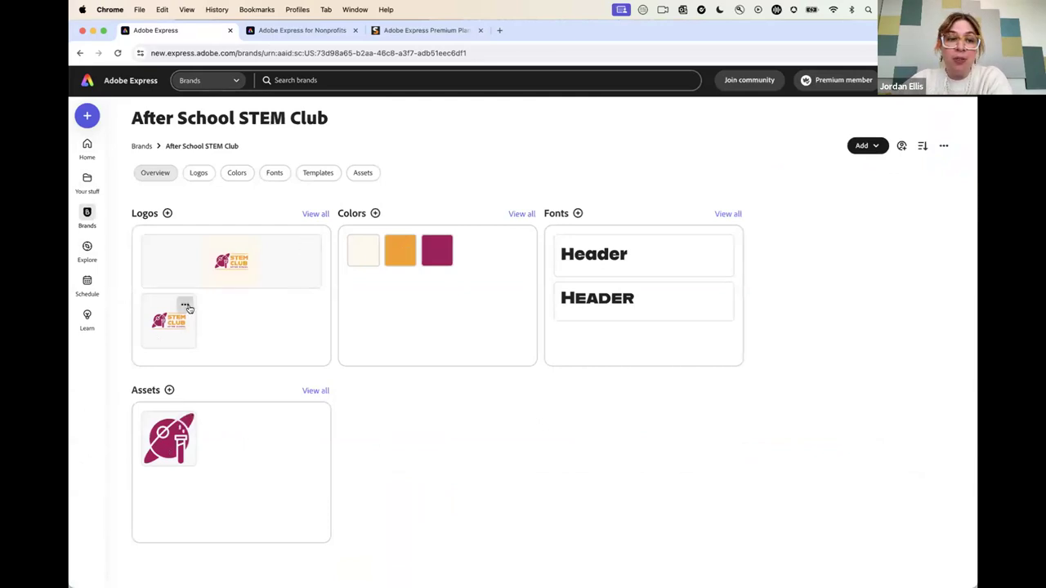
mouse_move(448, 253)
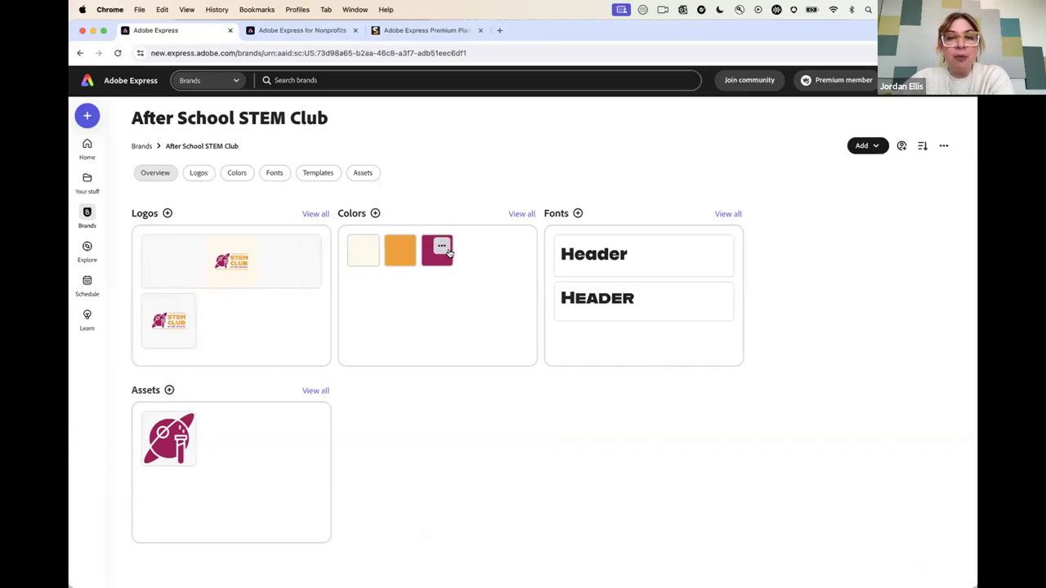
mouse_move(593, 299)
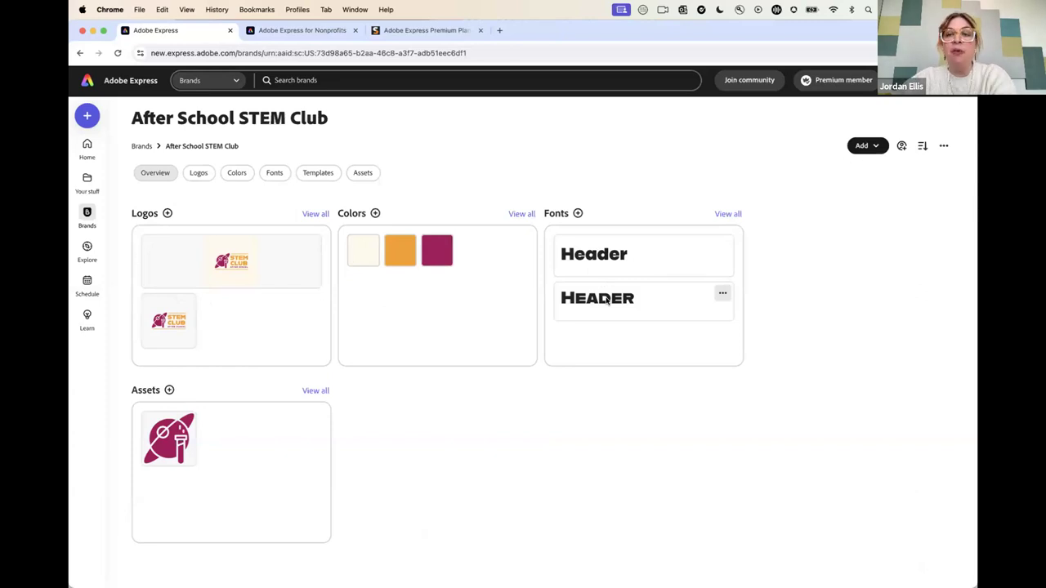
Check the sharing options of the After School STEM Club brand, close them and return to the overview of all brands.
left_click(902, 146)
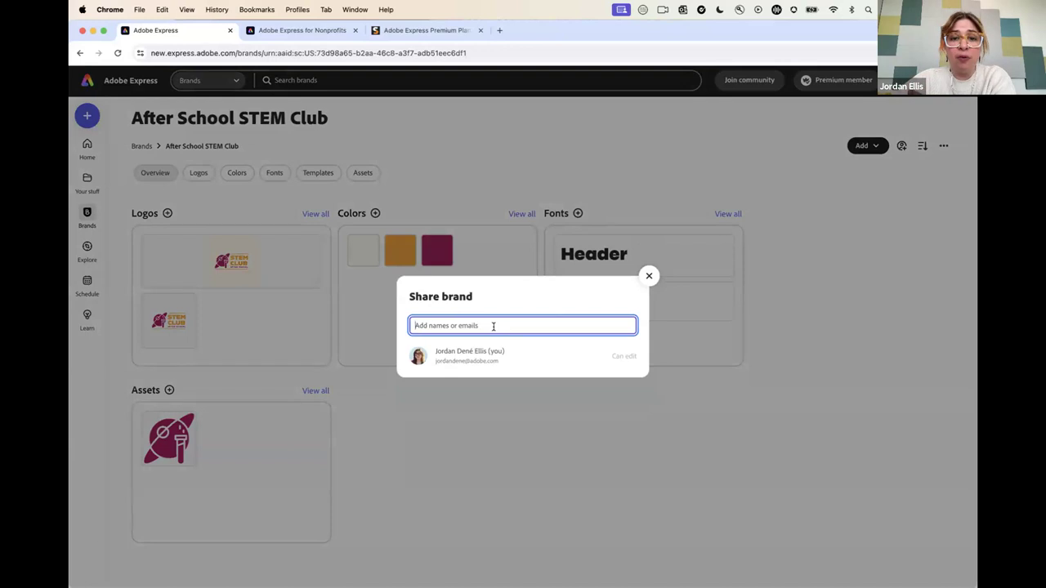
left_click(649, 275)
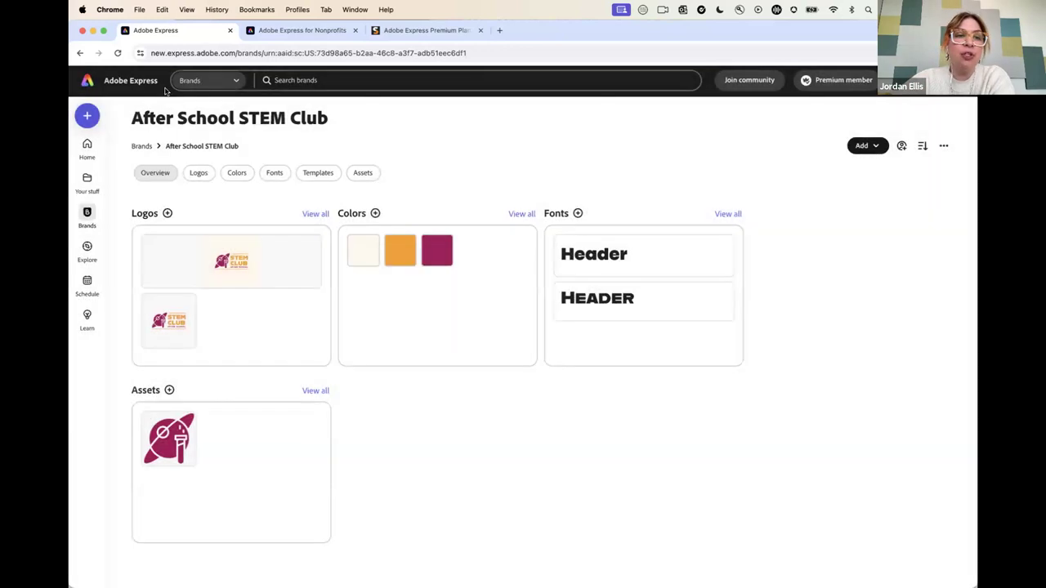
left_click(141, 145)
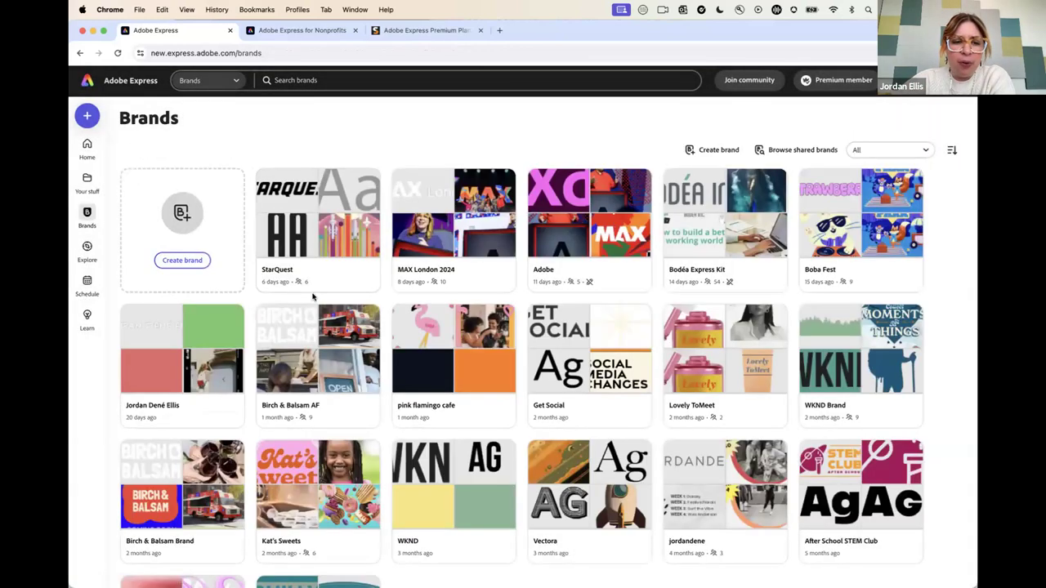
Review the Birch & Balsam AF brand and the personal-name brand, returning to the overview of all brands after each.
left_click(305, 355)
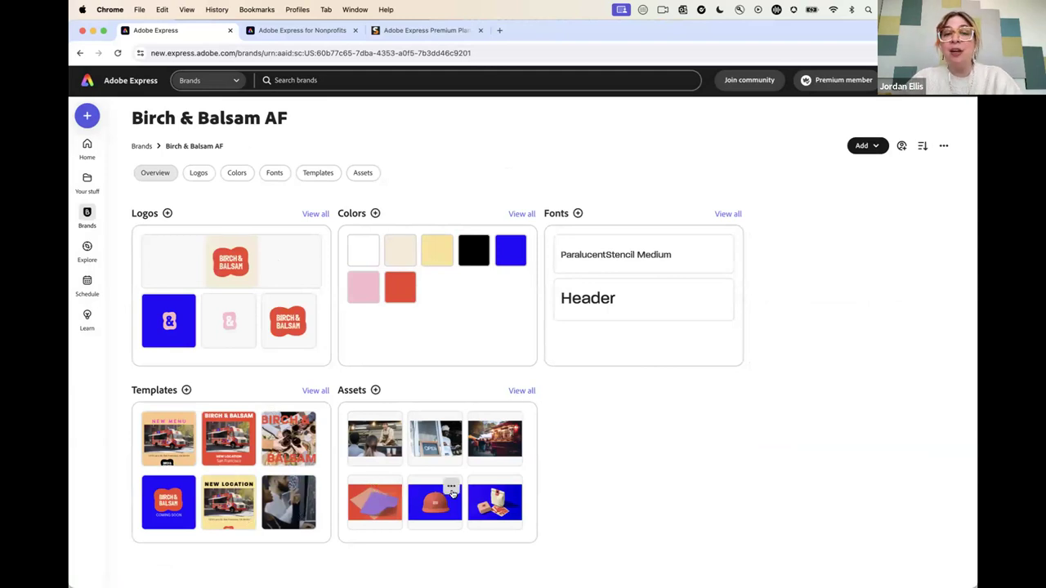
left_click(142, 146)
scroll(488, 392, "down", 2)
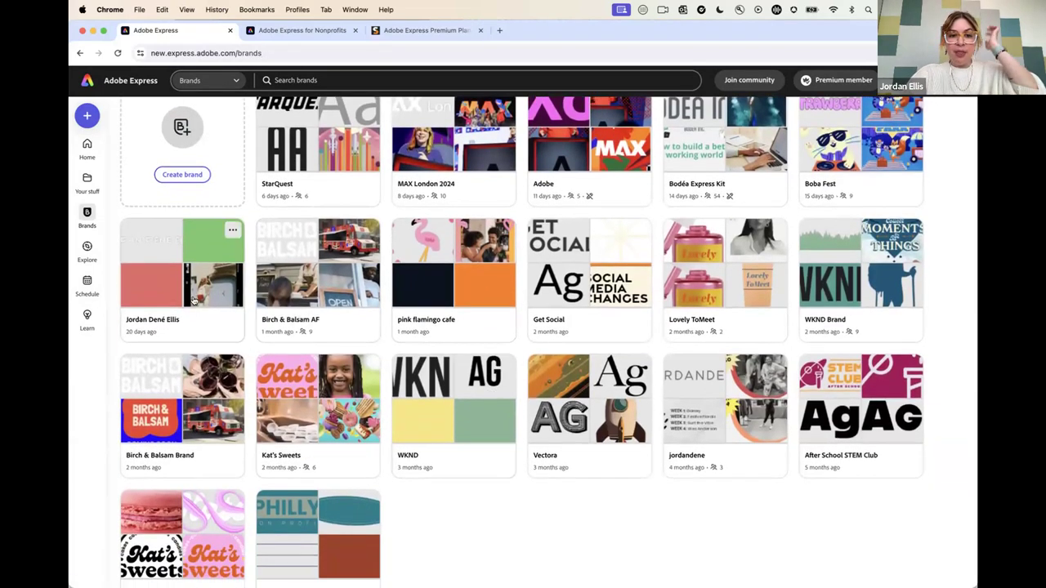
left_click(183, 271)
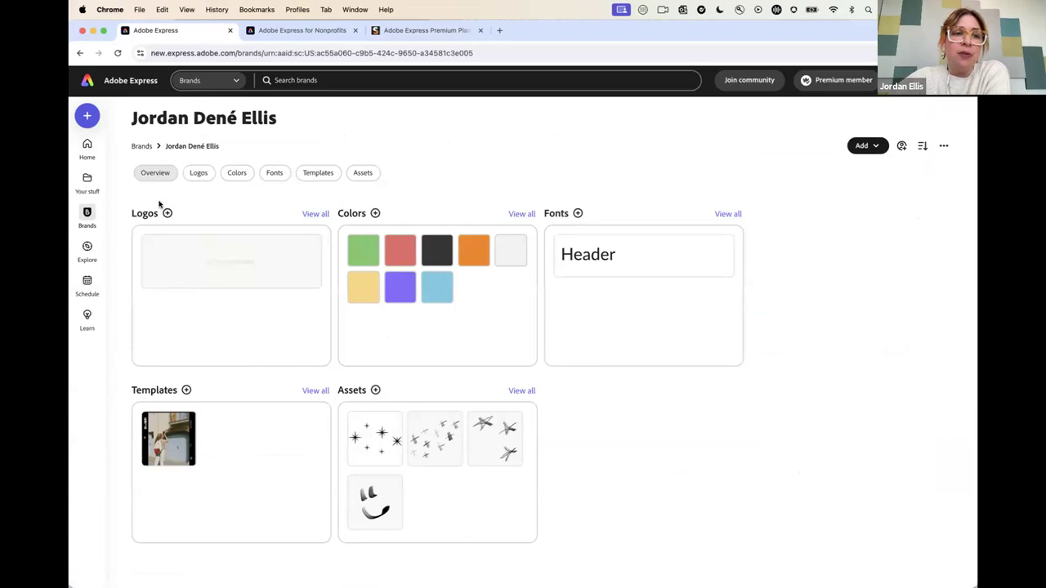
left_click(142, 147)
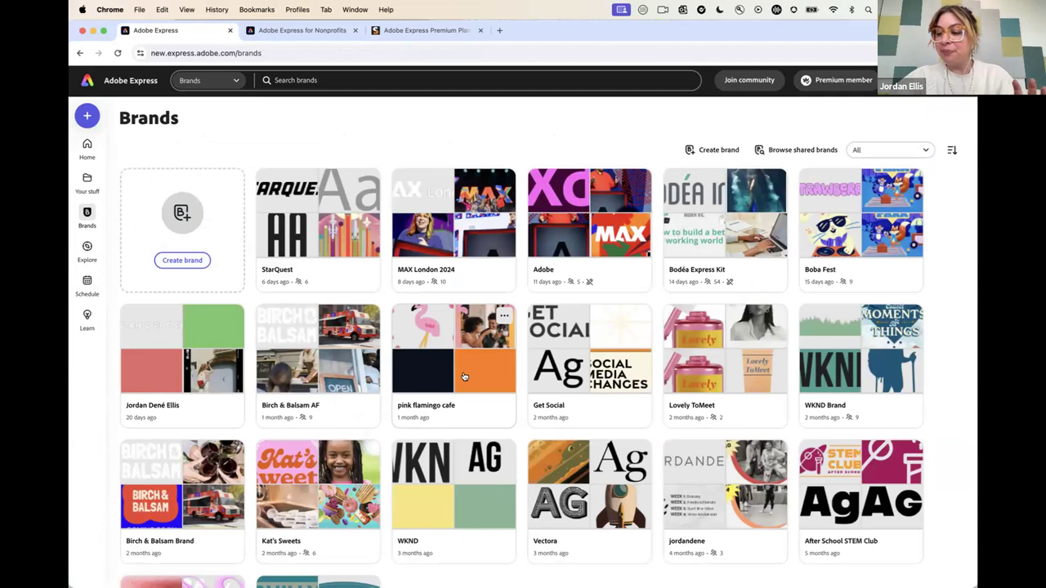
Return to the home page, search everything for "vlog" and narrow the results to templates.
left_click(88, 85)
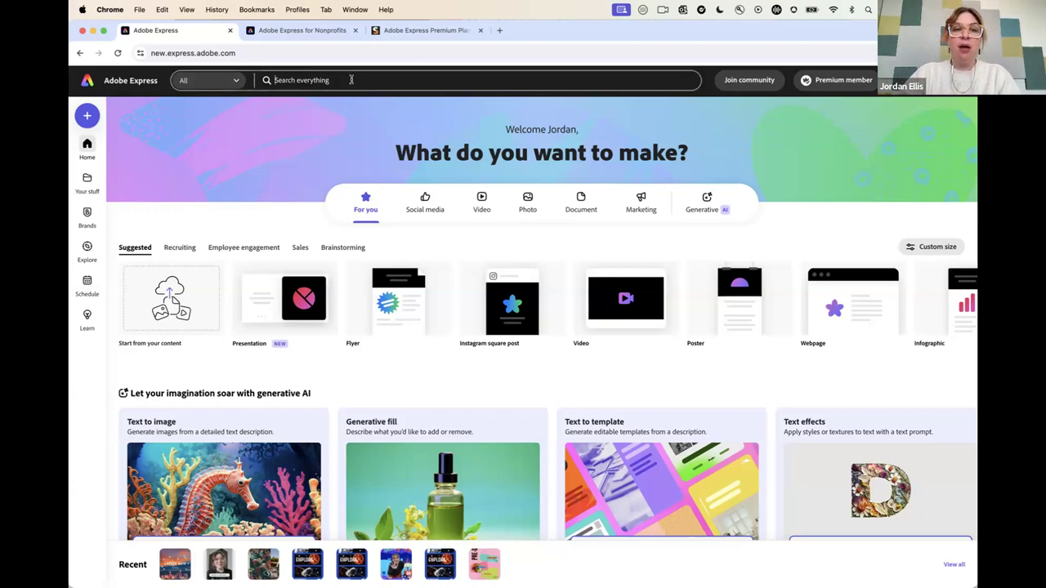
left_click(351, 79)
type("vlog")
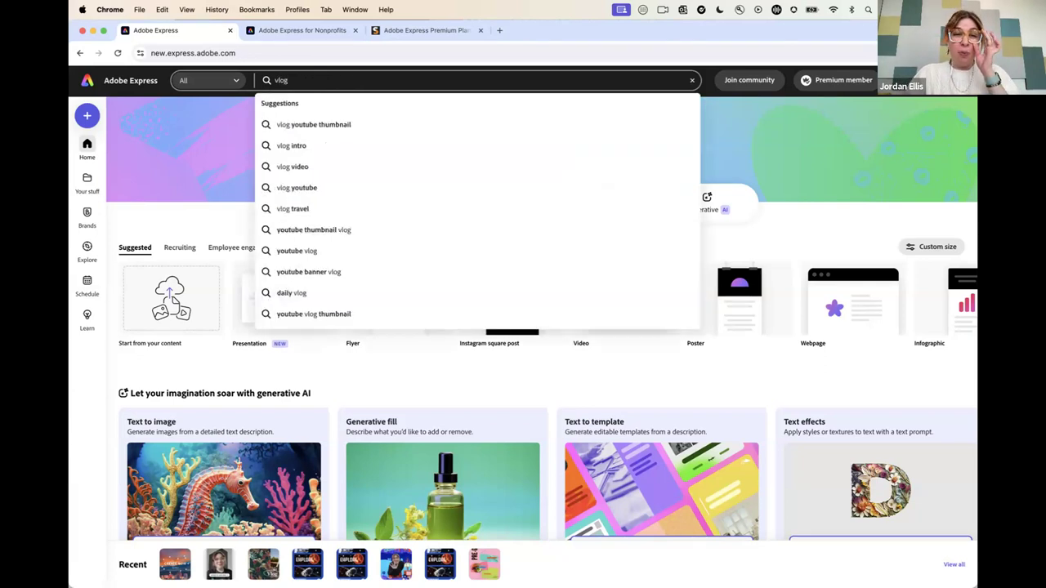
key("Return")
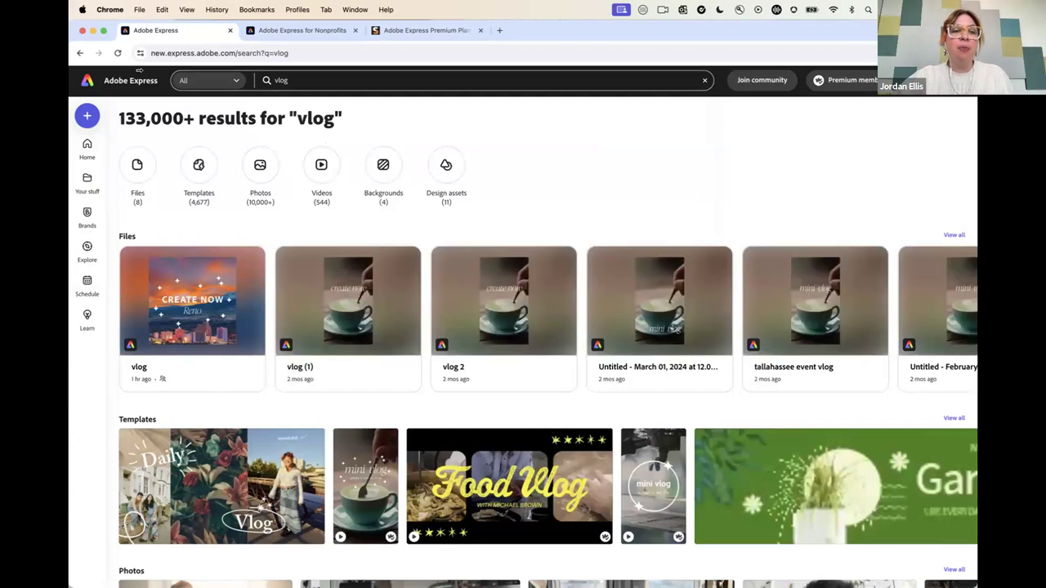
left_click(198, 170)
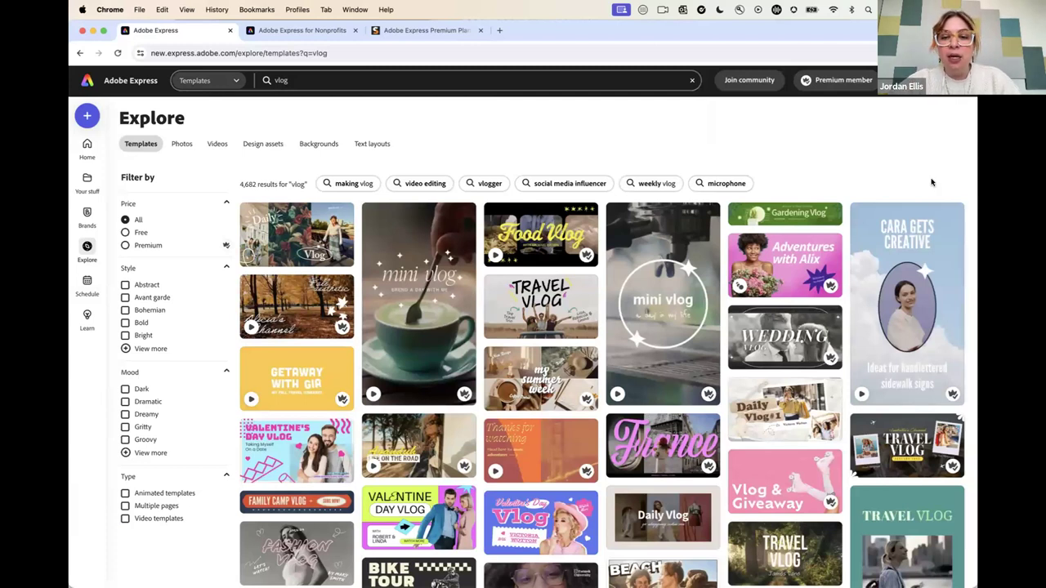
Start a project from the White Vlog Day in the Life TikTok Video template and play its animation through.
mouse_move(673, 293)
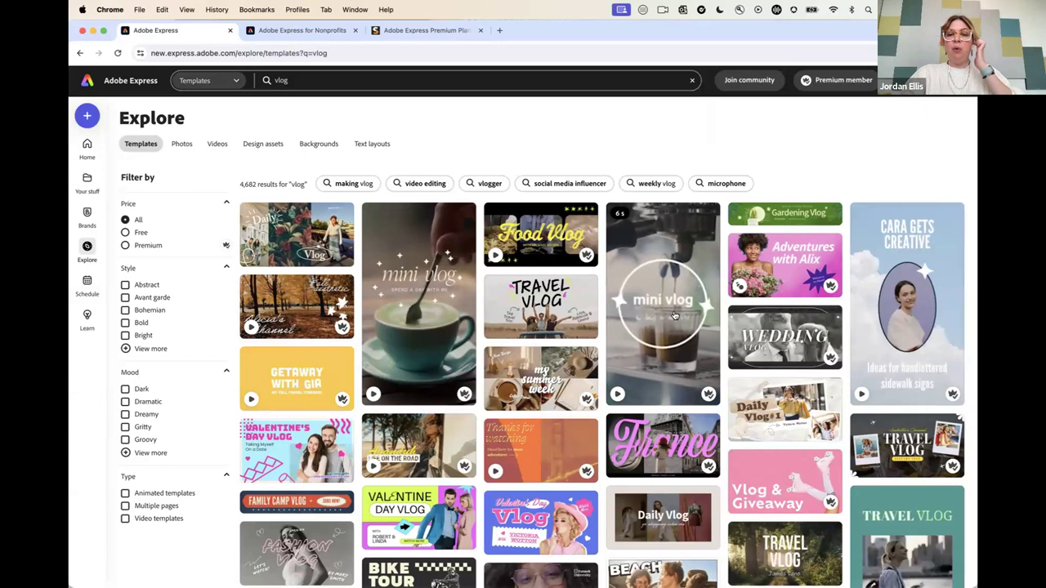
left_click(661, 311)
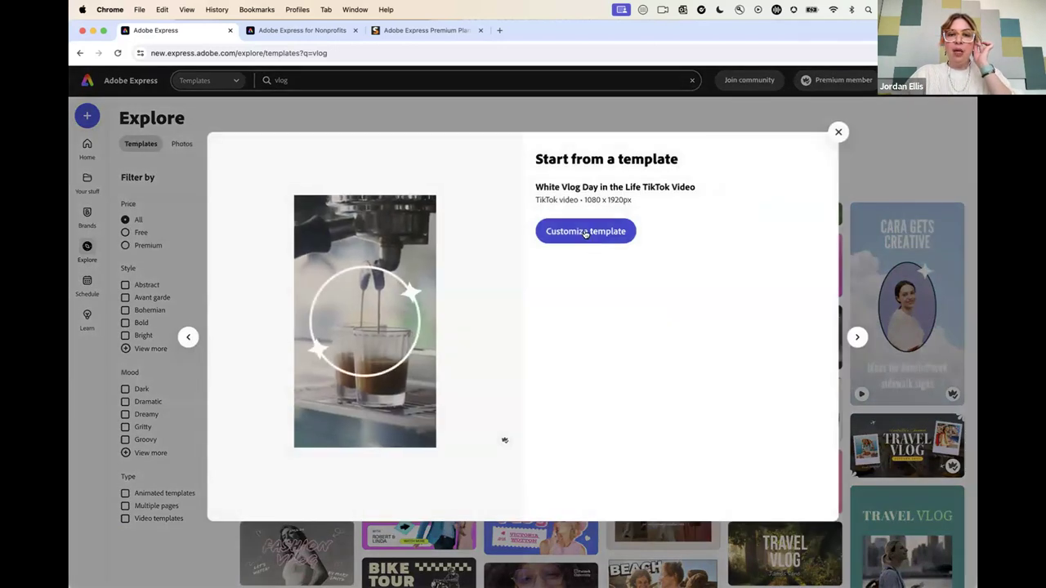
left_click(584, 231)
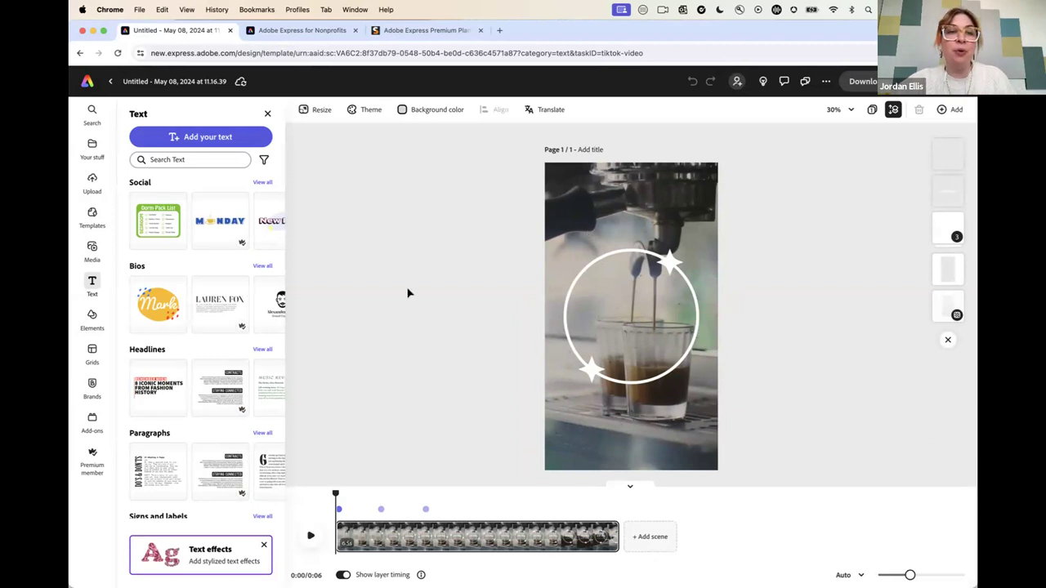
left_click(268, 113)
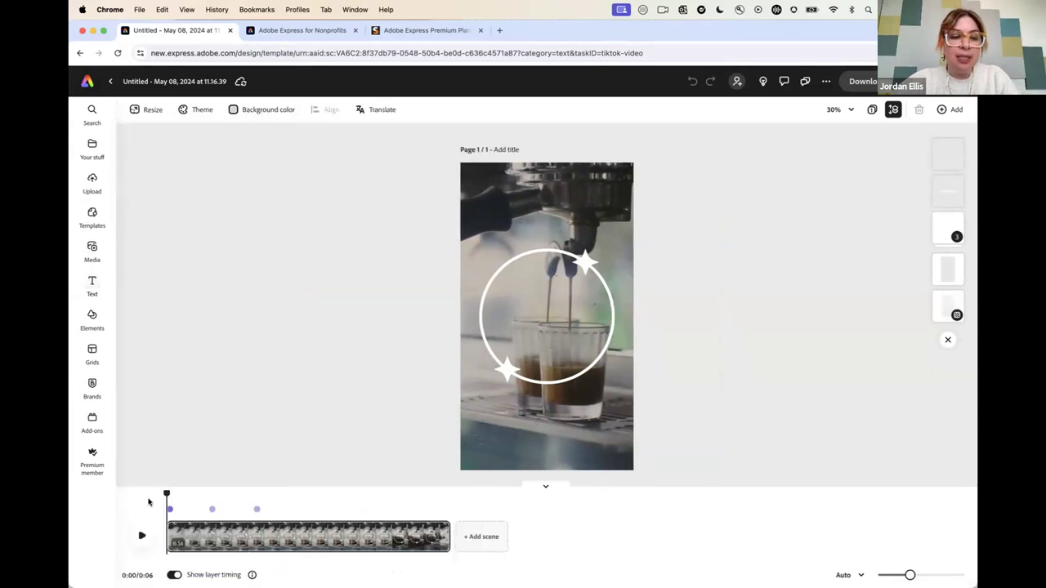
left_click(141, 536)
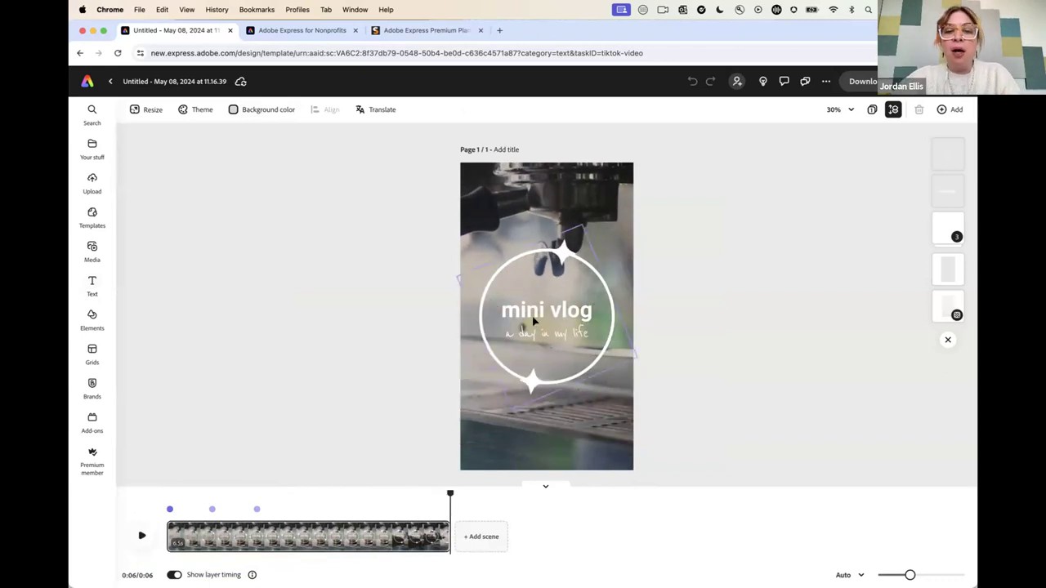
Replace the "mini vlog" title with "ADOBE MAX" and scale it down to size 127, centred inside the circle.
left_click(553, 309)
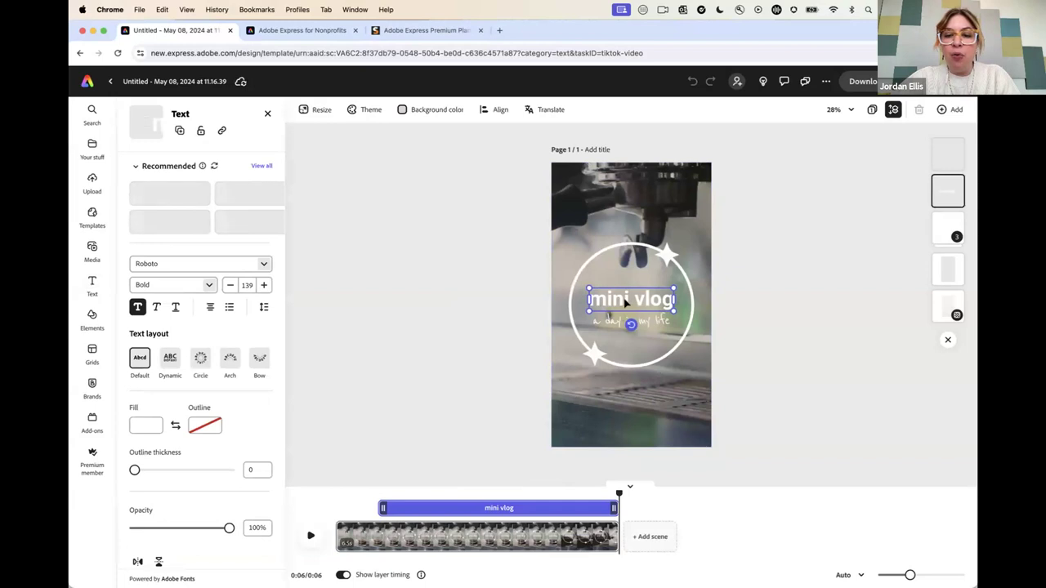
triple_click(615, 299)
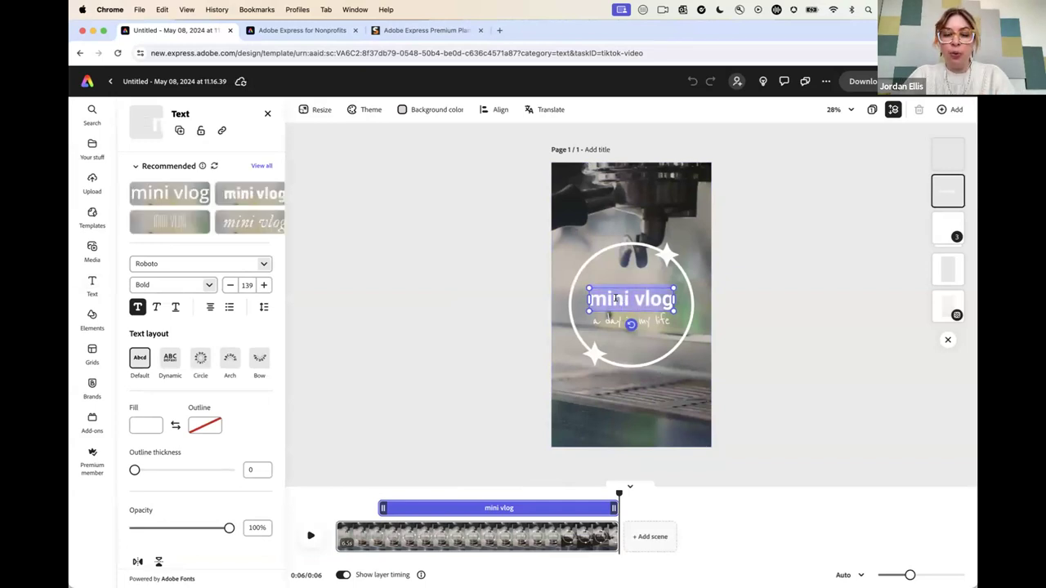
type("ADOBE MAX")
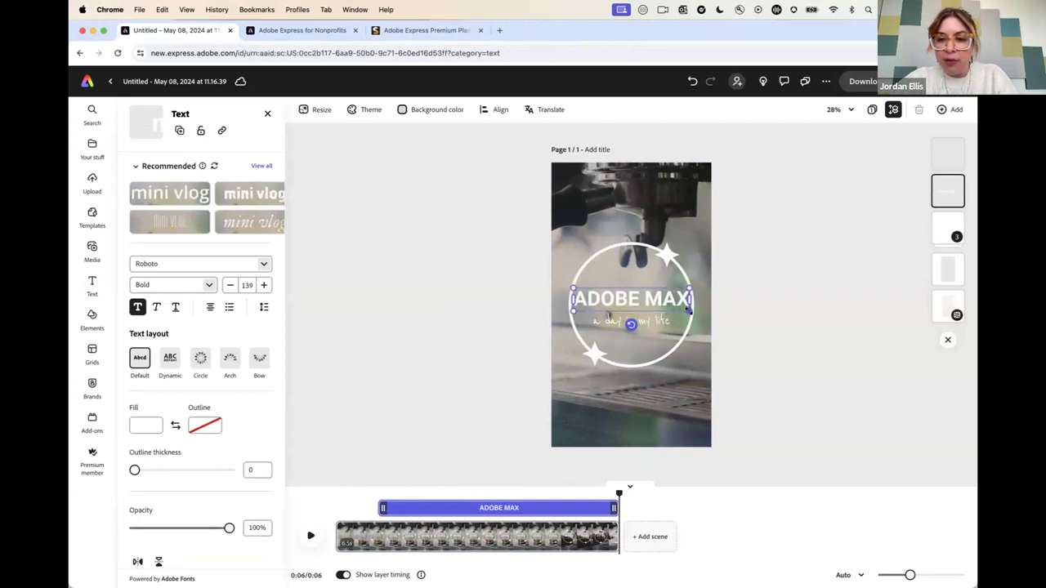
left_click_drag(688, 309, 632, 292)
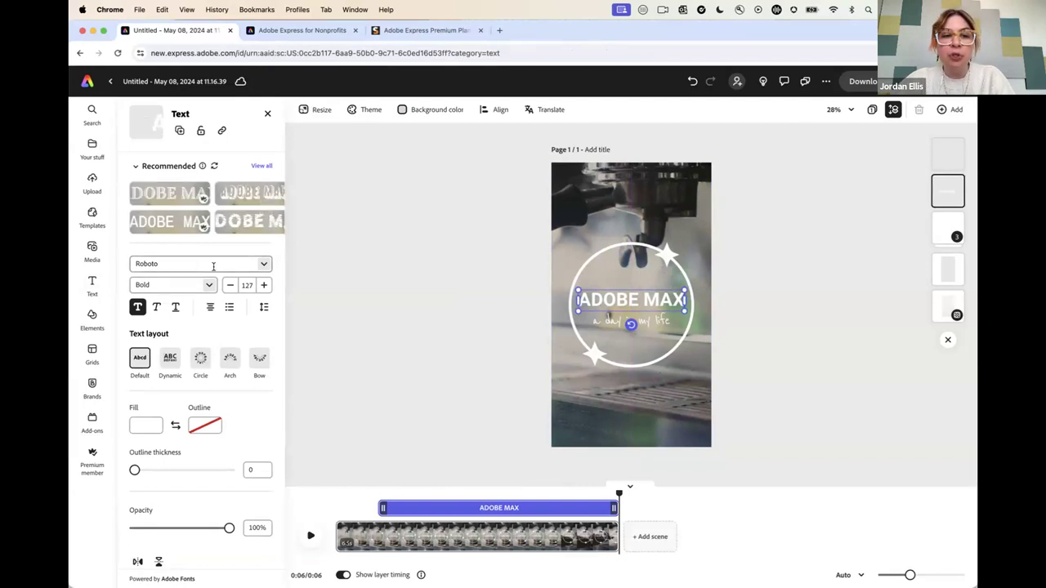
Switch the font list's brand to the personal-name brand and apply its Lato Medium header font to the ADOBE MAX title.
left_click(263, 264)
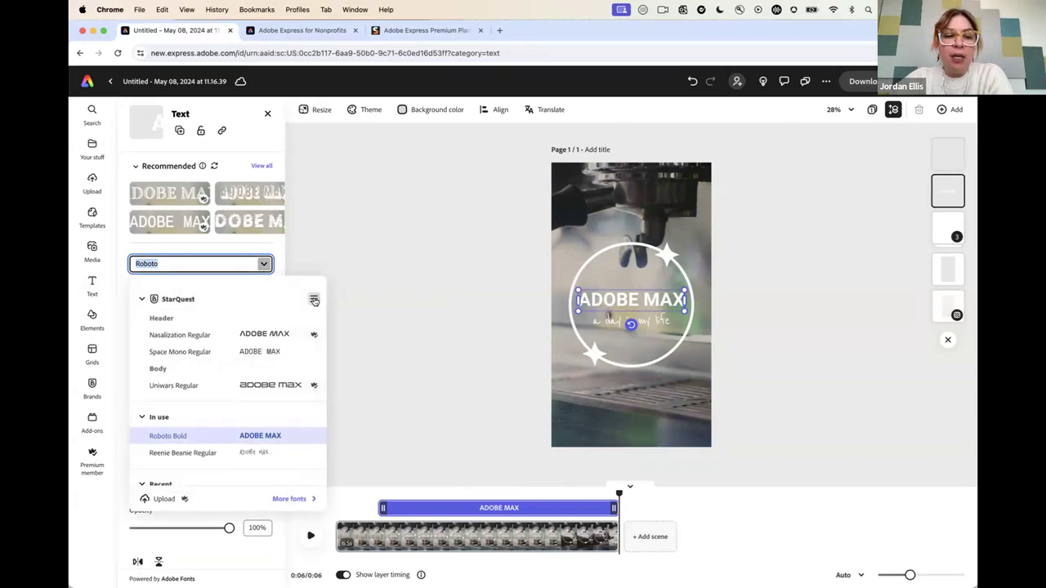
left_click(313, 299)
scroll(239, 385, "down", 2)
scroll(239, 386, "down", 5)
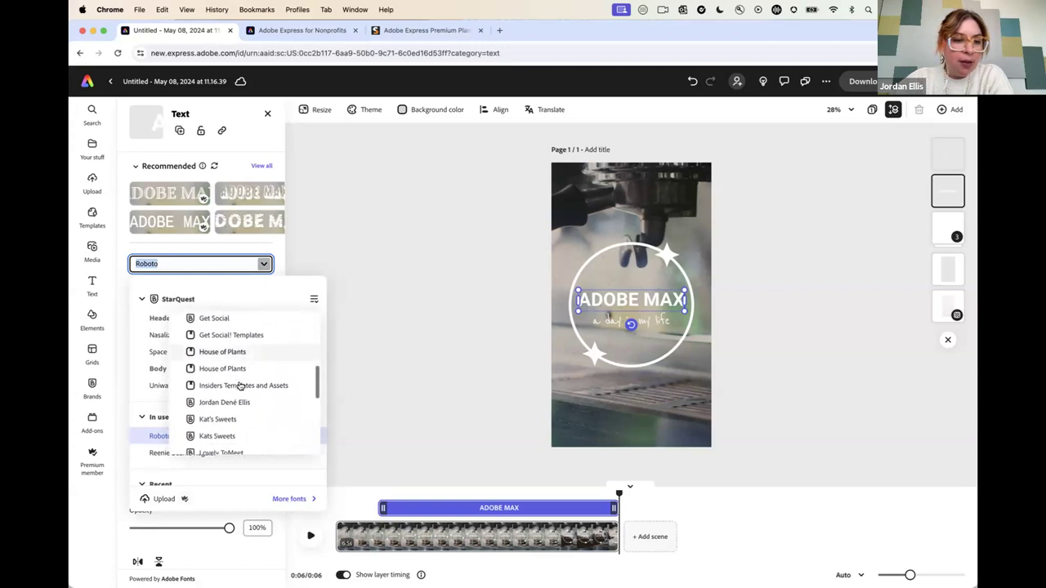
left_click(232, 374)
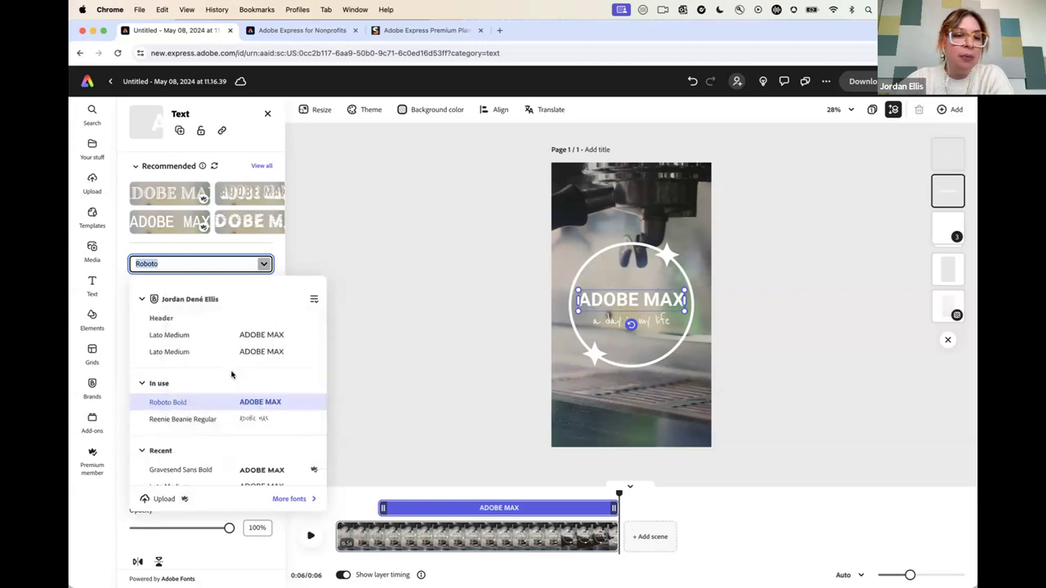
left_click(177, 353)
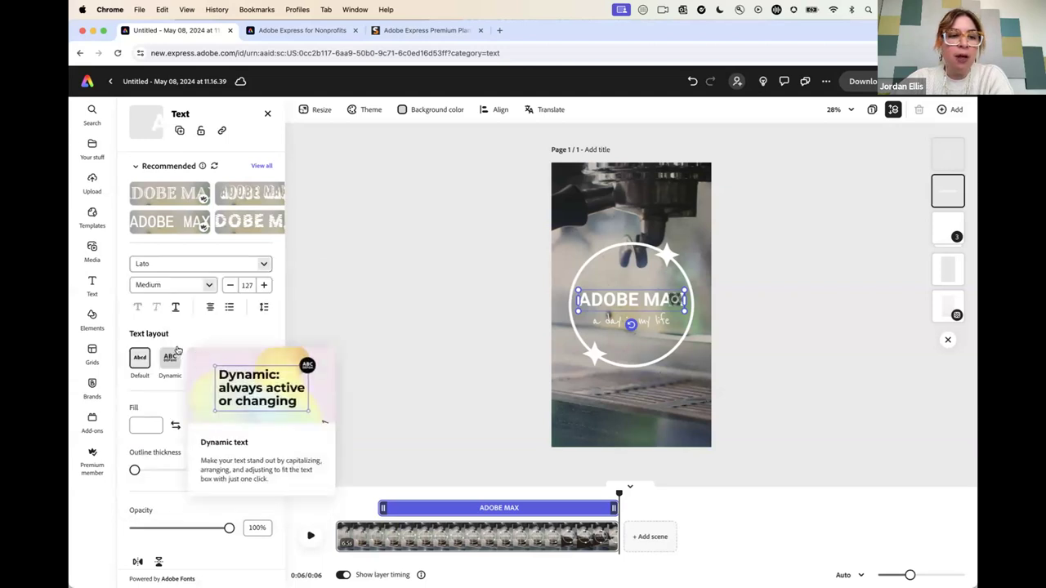
left_click(208, 285)
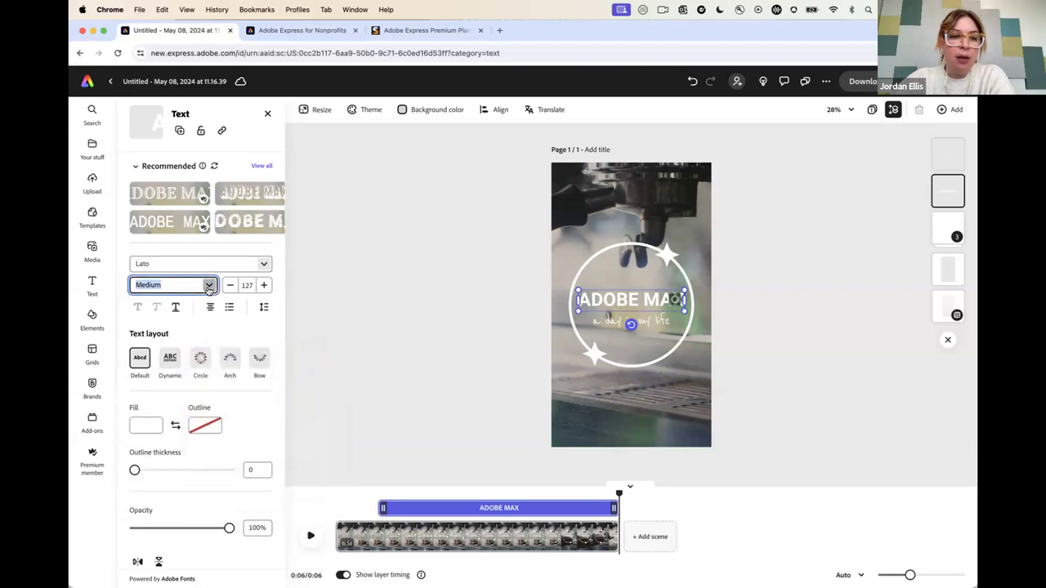
left_click(346, 270)
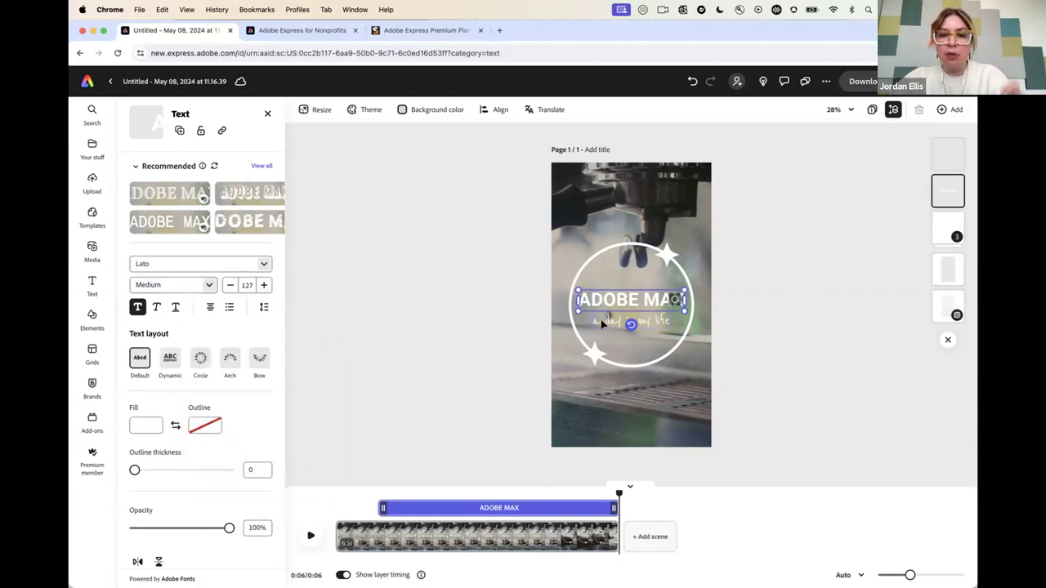
left_click(397, 298)
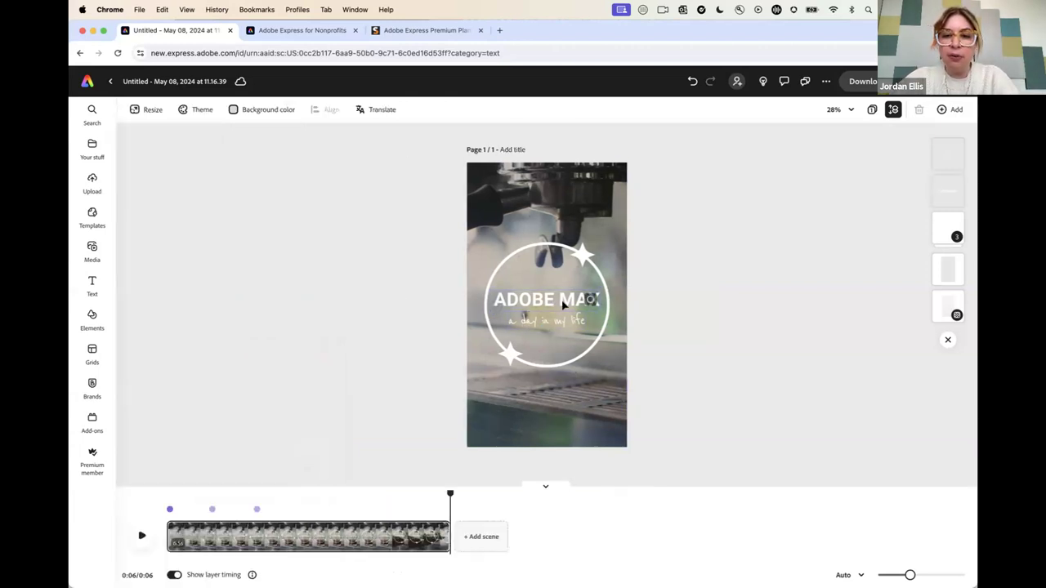
Set the font weight of the ADOBE MAX title to Black.
left_click(542, 319)
double_click(630, 318)
left_click(643, 295)
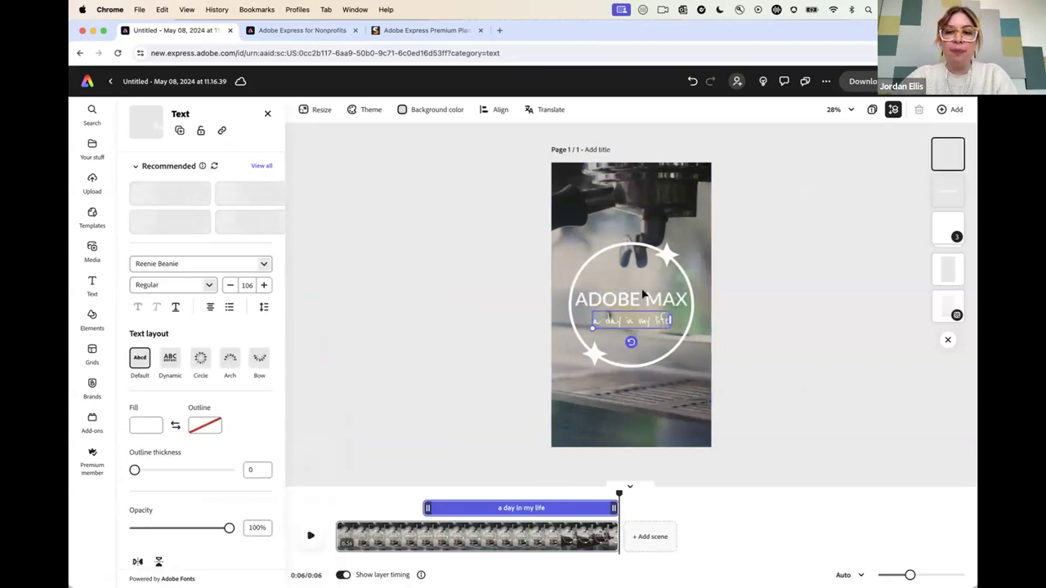
left_click(210, 285)
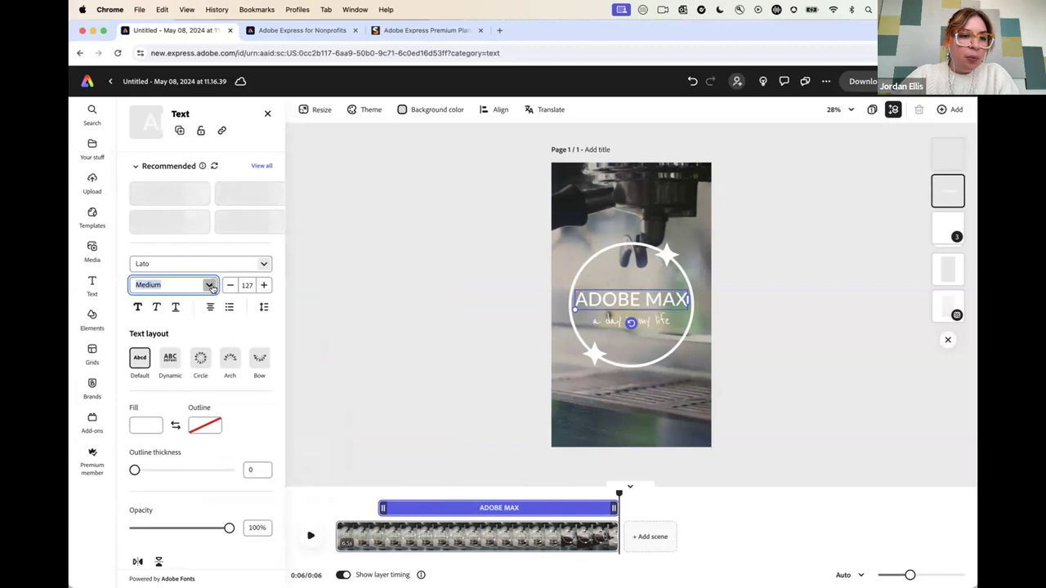
scroll(175, 365, "down", 5)
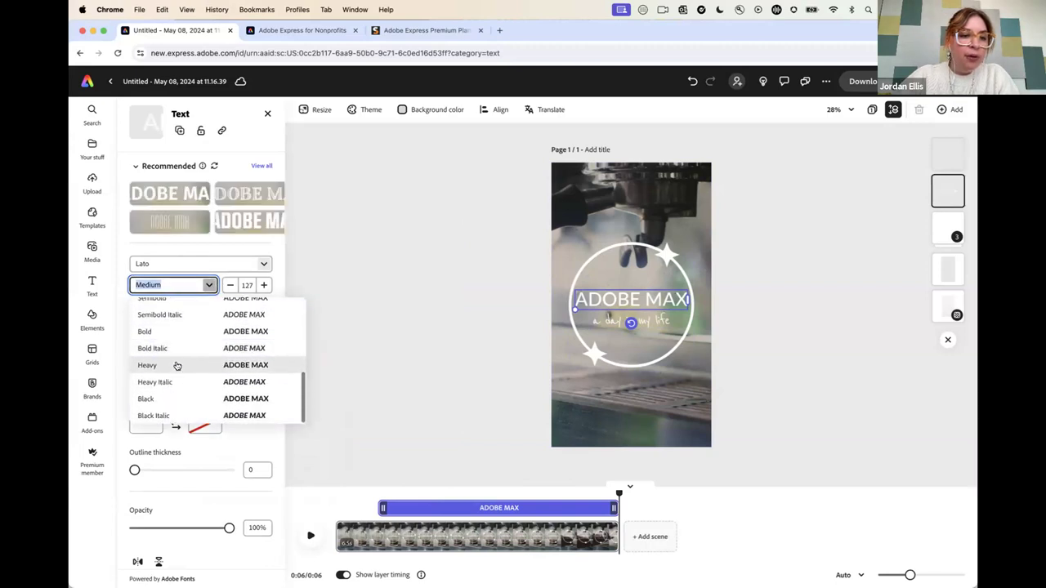
left_click(164, 398)
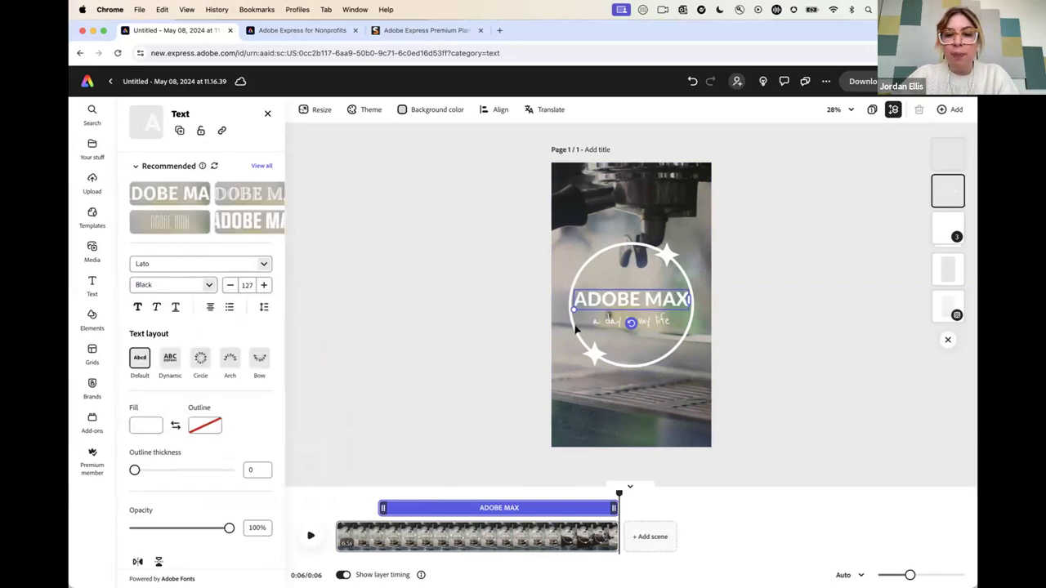
Replace the "a day in my life" subtitle with "London".
left_click(611, 319)
double_click(630, 321)
type("London~")
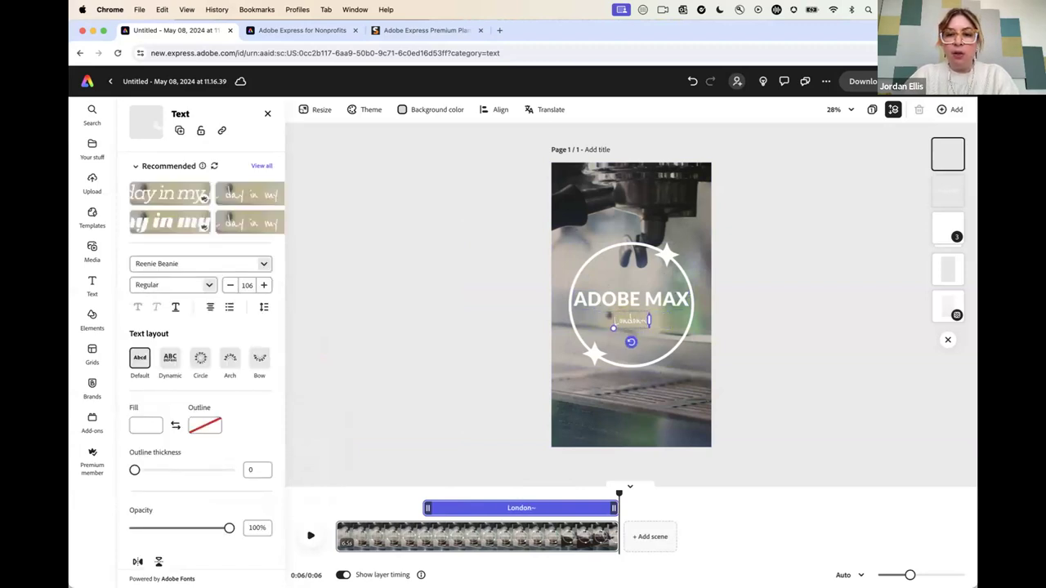
type("!")
key("BackSpace")
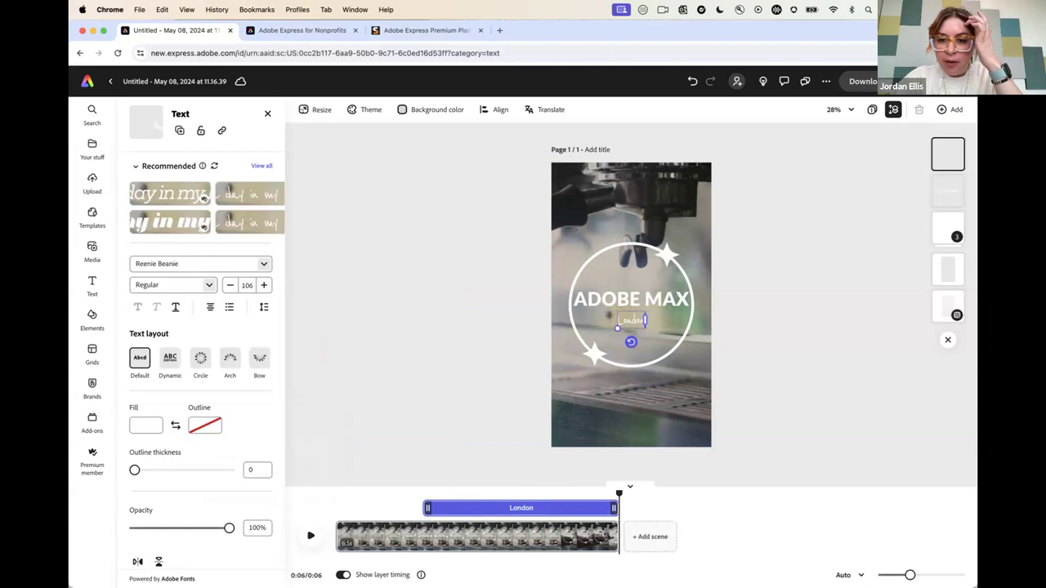
Set the London subtitle in the brand's Lato font with the Thin Italic weight.
left_click(252, 270)
left_click(199, 350)
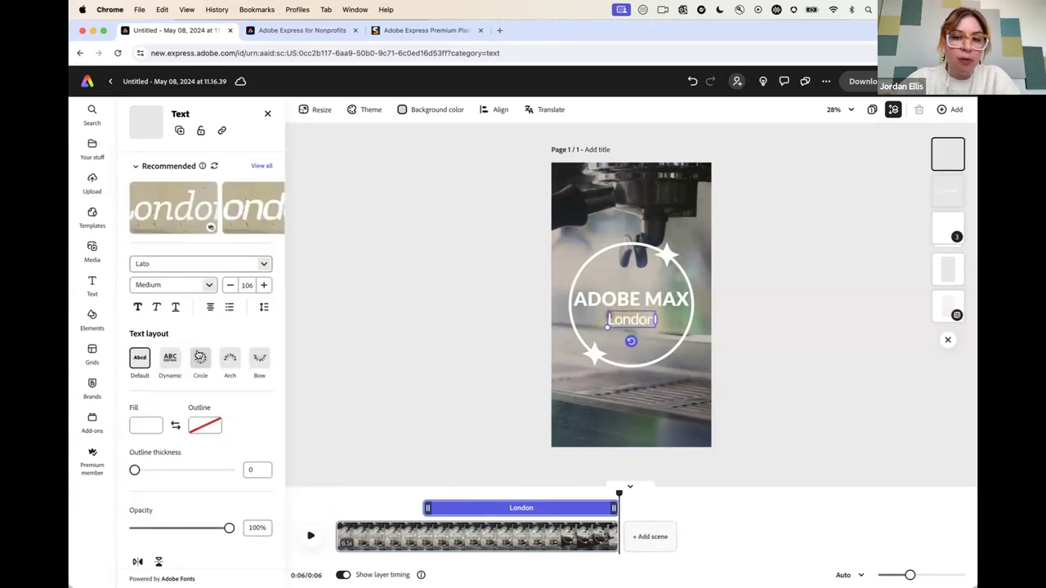
left_click(208, 285)
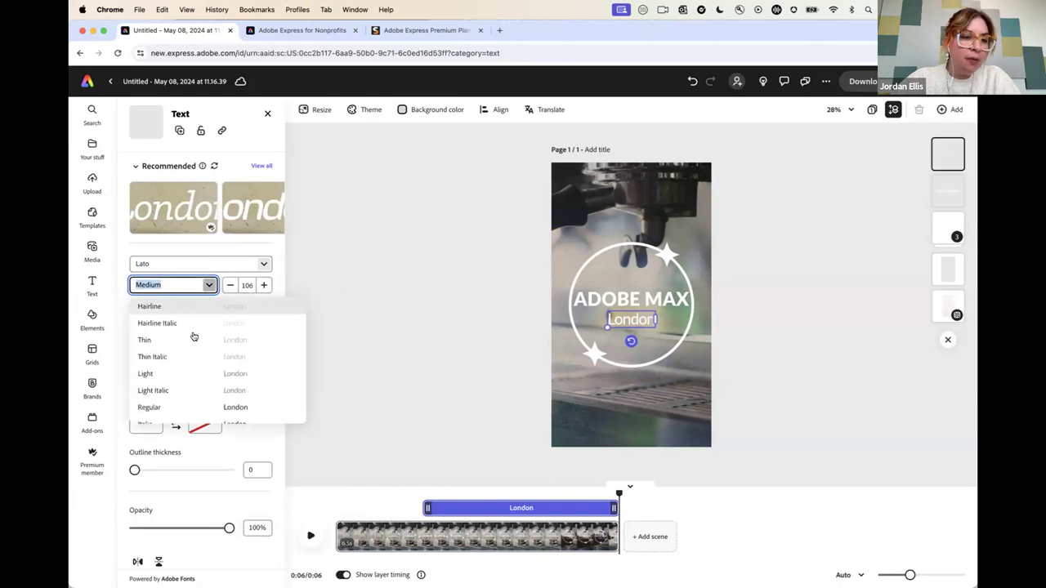
left_click(181, 359)
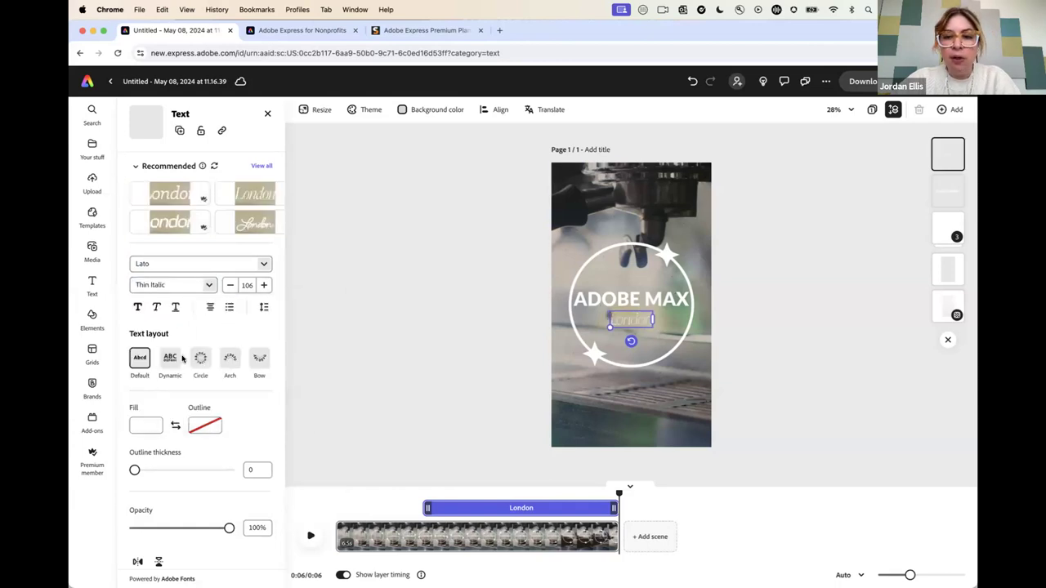
left_click(759, 299)
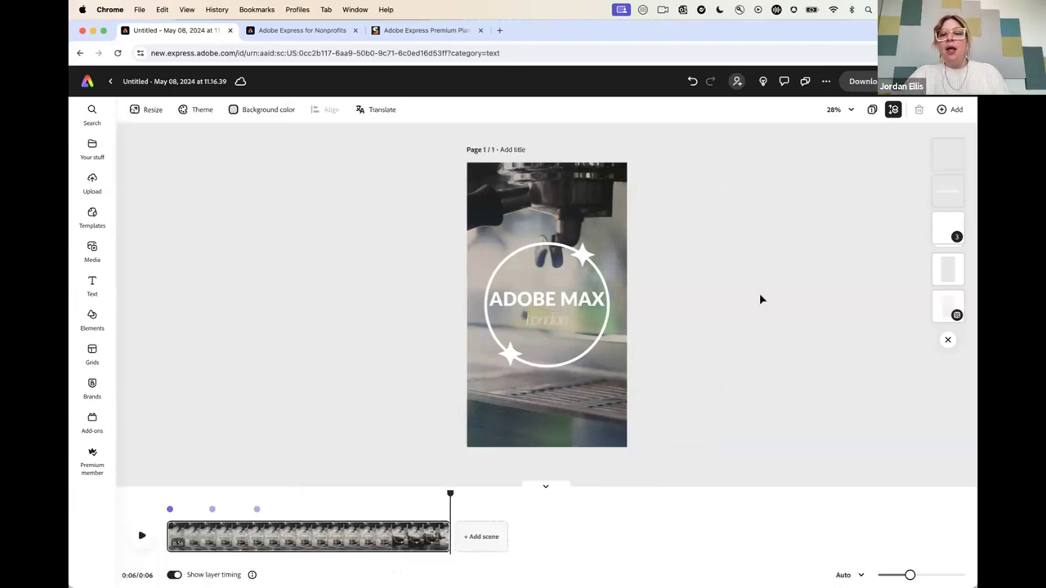
Scale the ADOBE MAX title down to size 118 and recentre it inside the circle.
left_click(547, 296)
left_click_drag(580, 305, 623, 300)
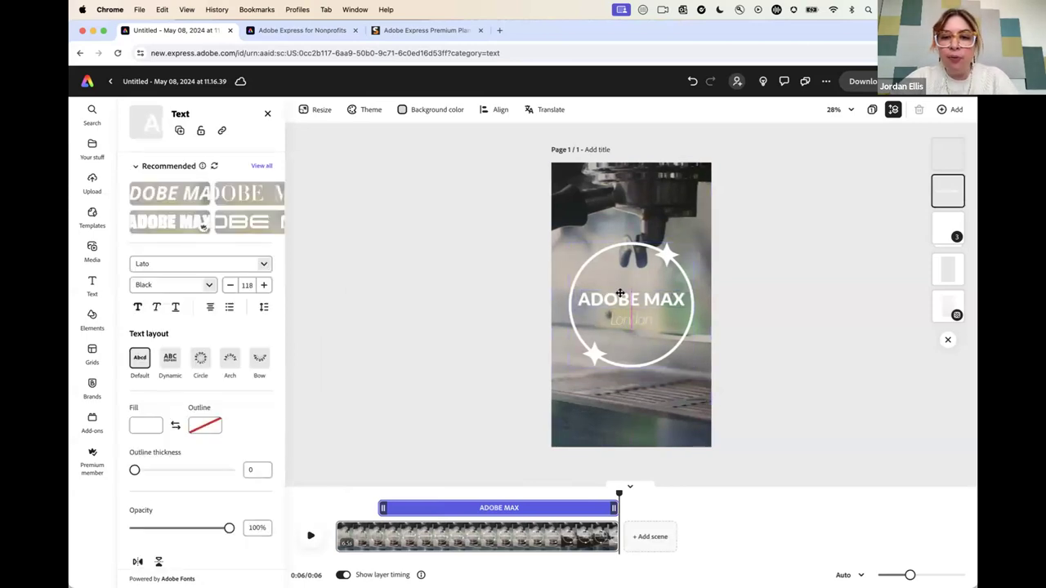
left_click(715, 305)
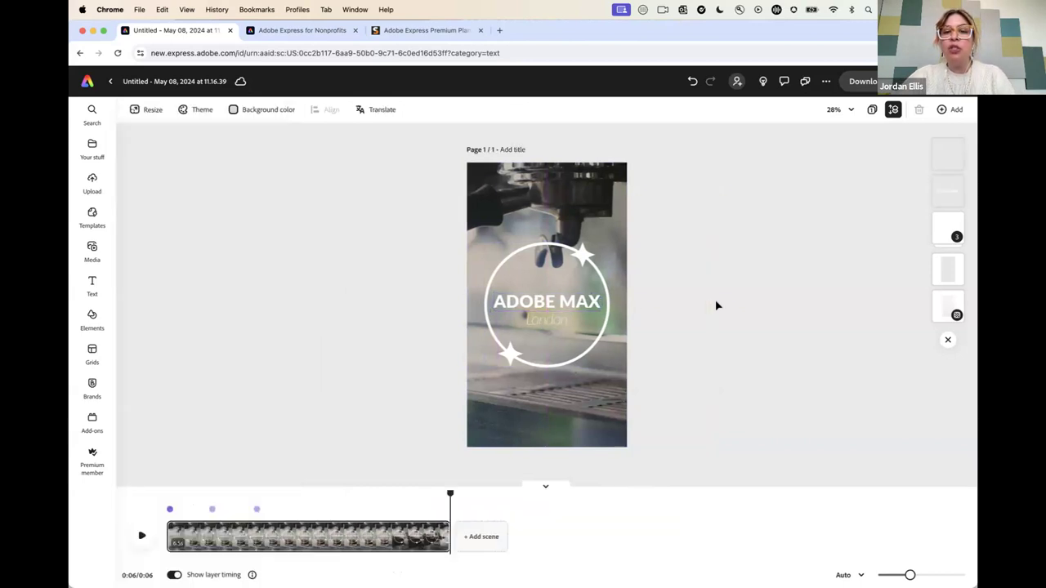
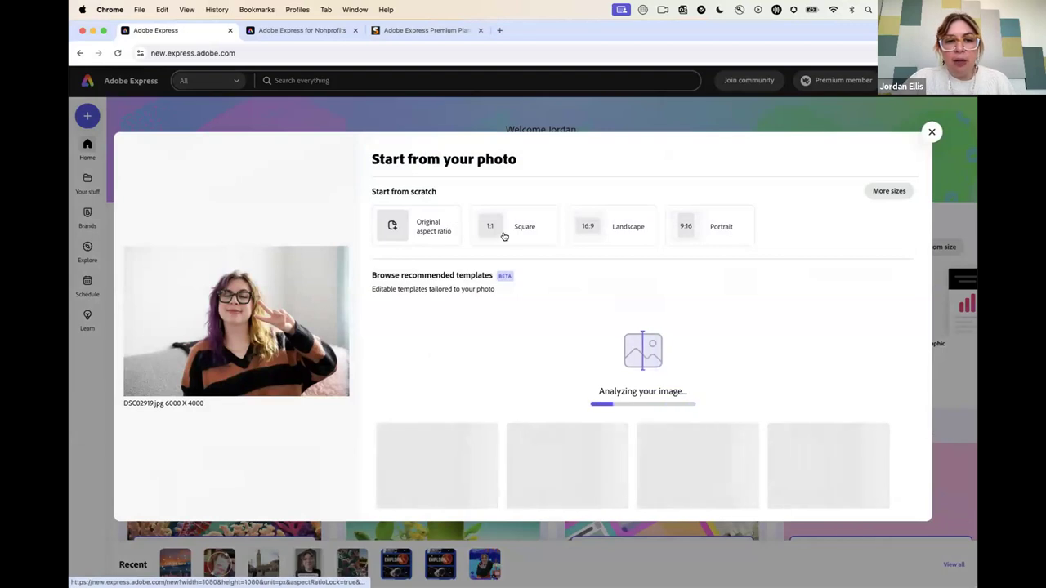
Start a design from the photo at its original aspect ratio and remove the photo's background.
left_click(431, 230)
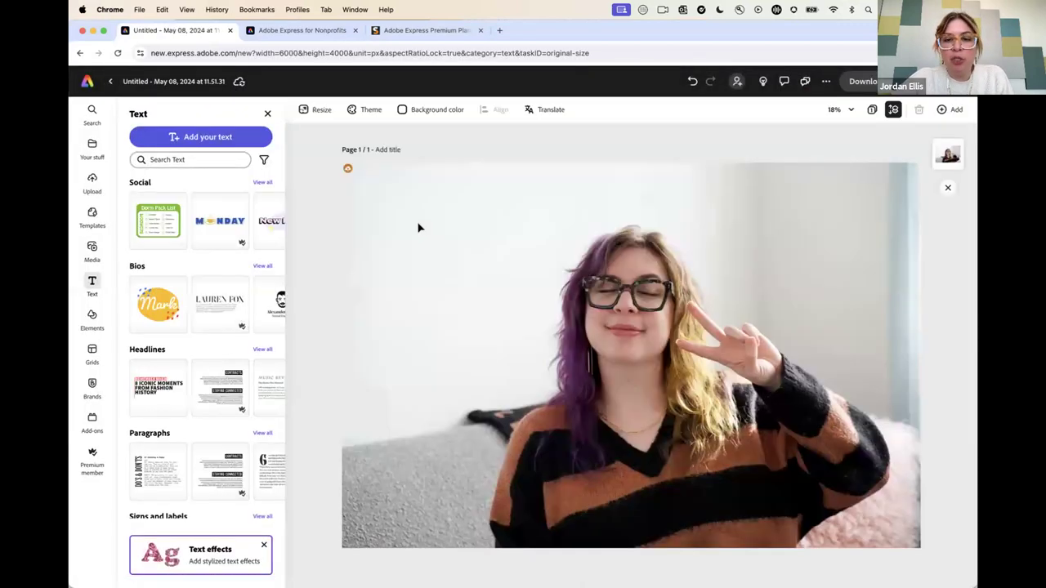
left_click(269, 114)
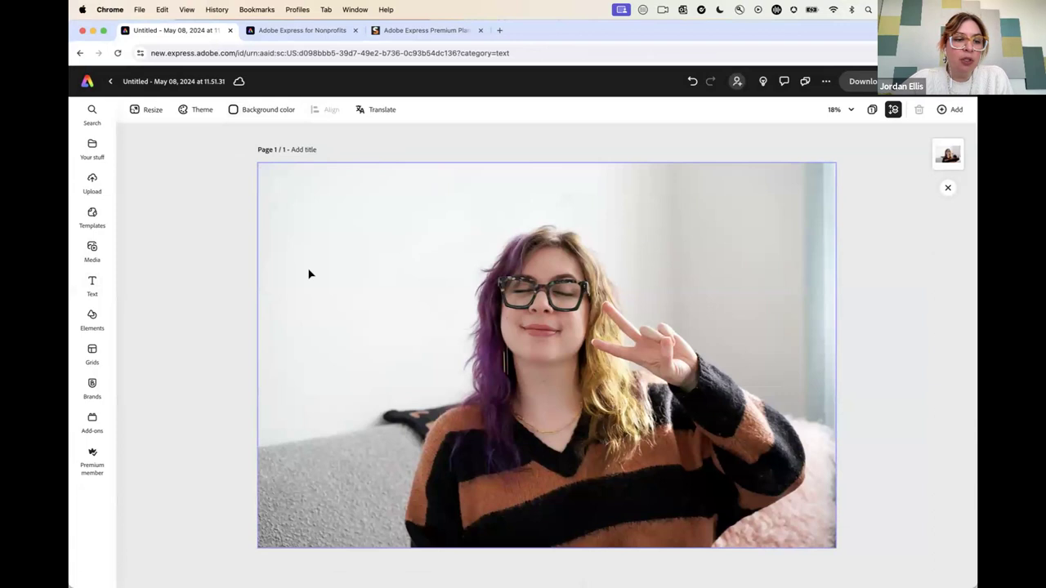
left_click(442, 295)
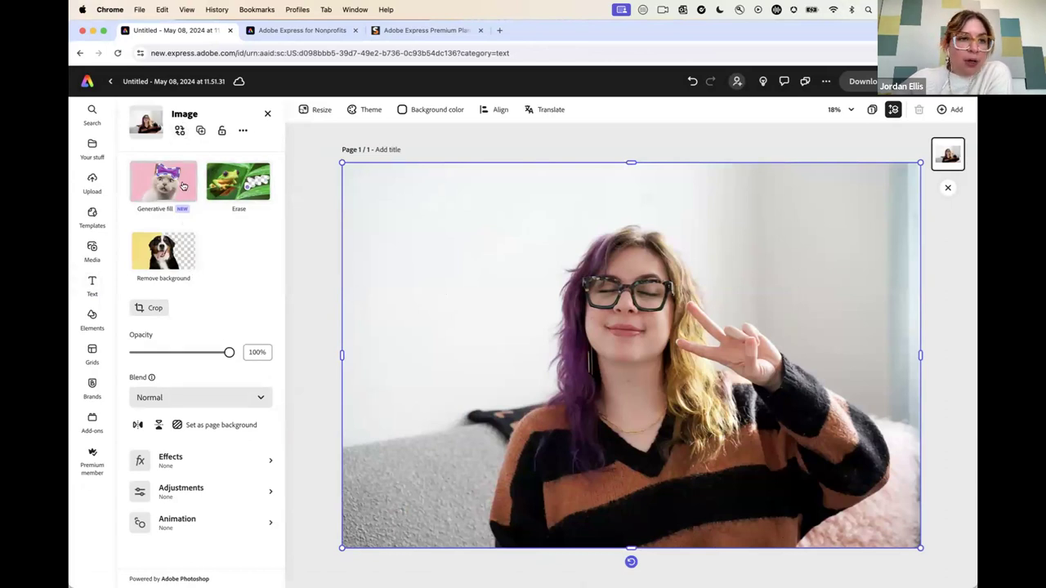
left_click(161, 260)
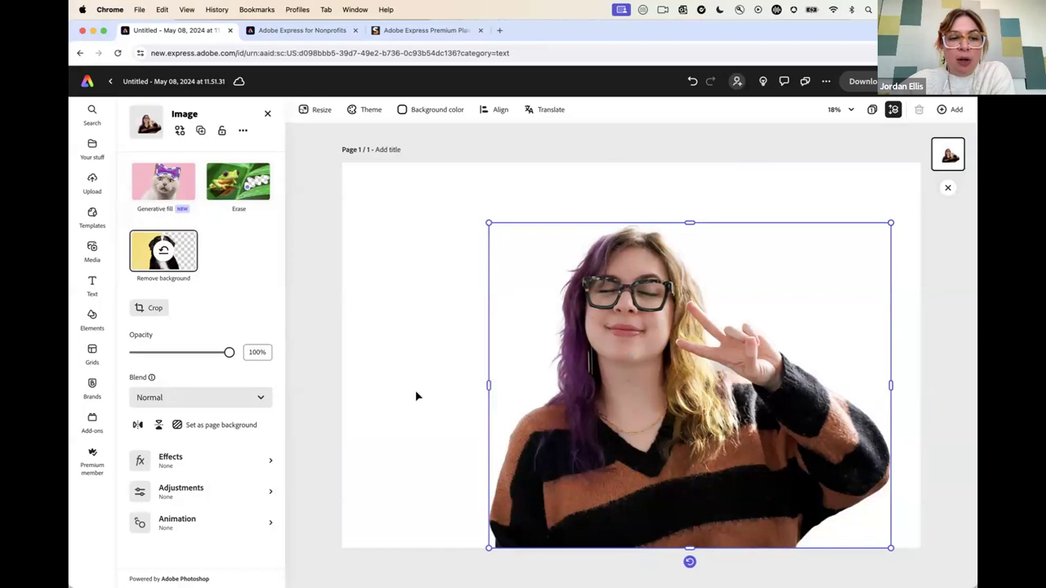
Enlarge the portrait cutout slightly and shift it toward the left side of the page.
left_click_drag(489, 222, 453, 195)
left_click_drag(632, 415, 621, 415)
left_click(322, 217)
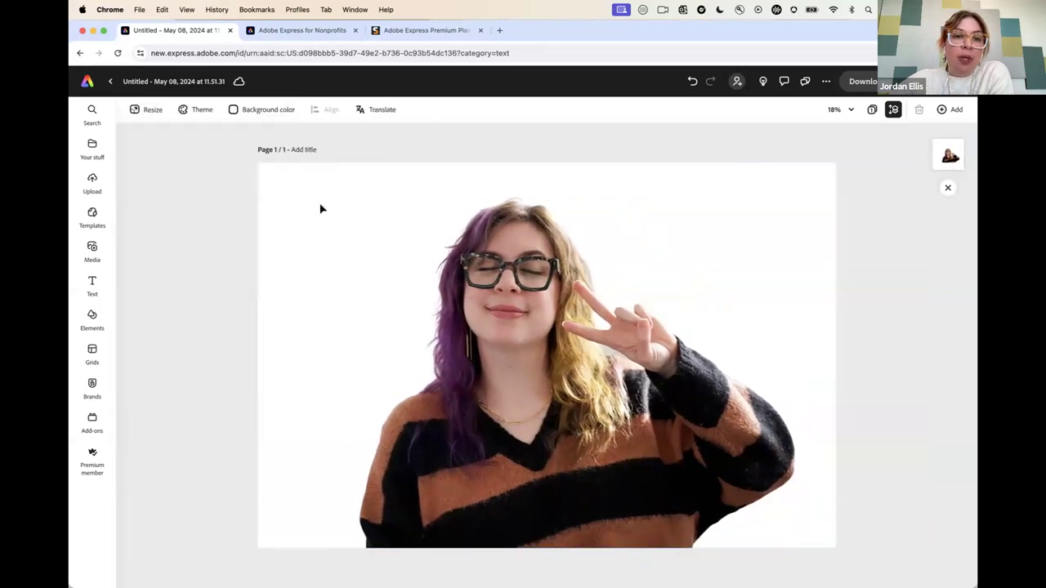
Try the pale teal and pale cream recommended background colors, ending on the recommended white.
left_click(282, 109)
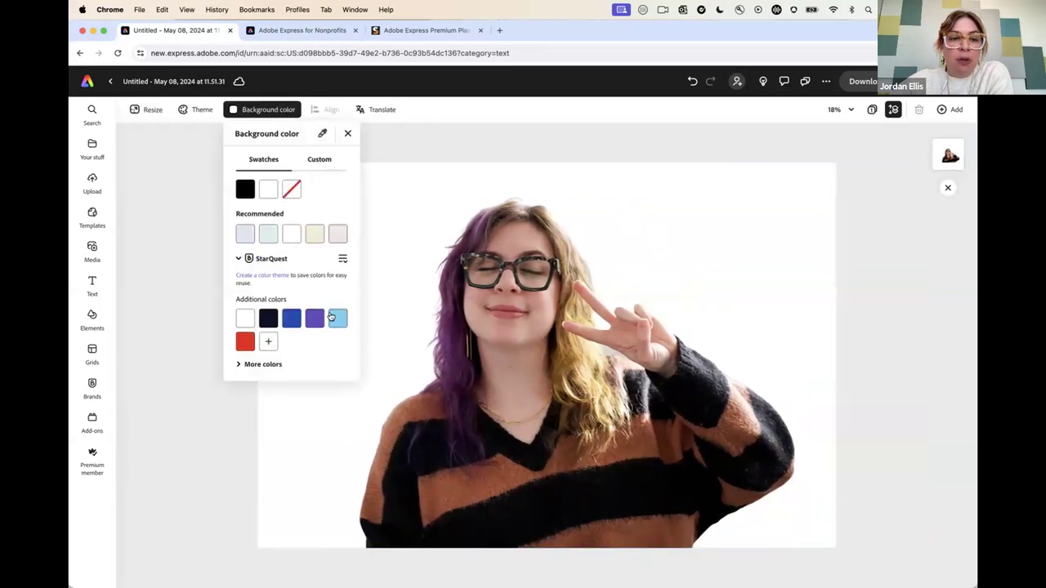
left_click(268, 235)
left_click(314, 235)
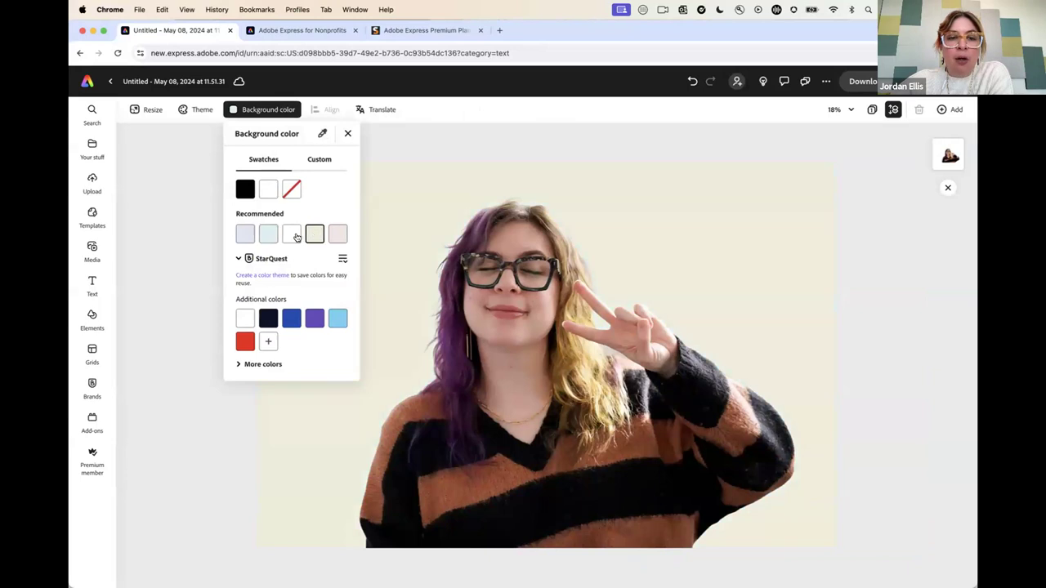
left_click(292, 235)
left_click(175, 216)
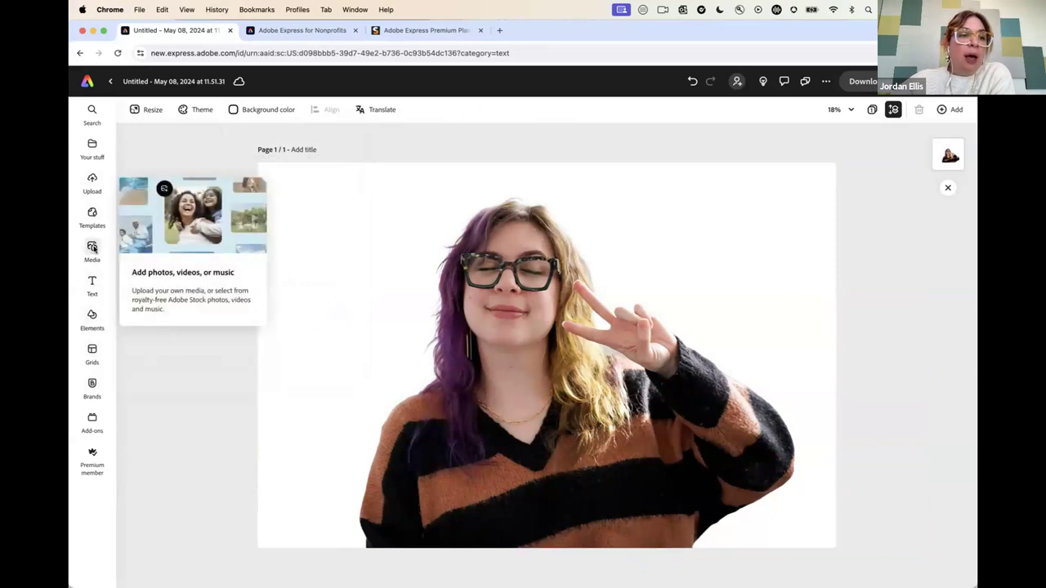
Try several stock backgrounds from the Nature, People and Seasonal collections behind the portrait cutout.
left_click(92, 321)
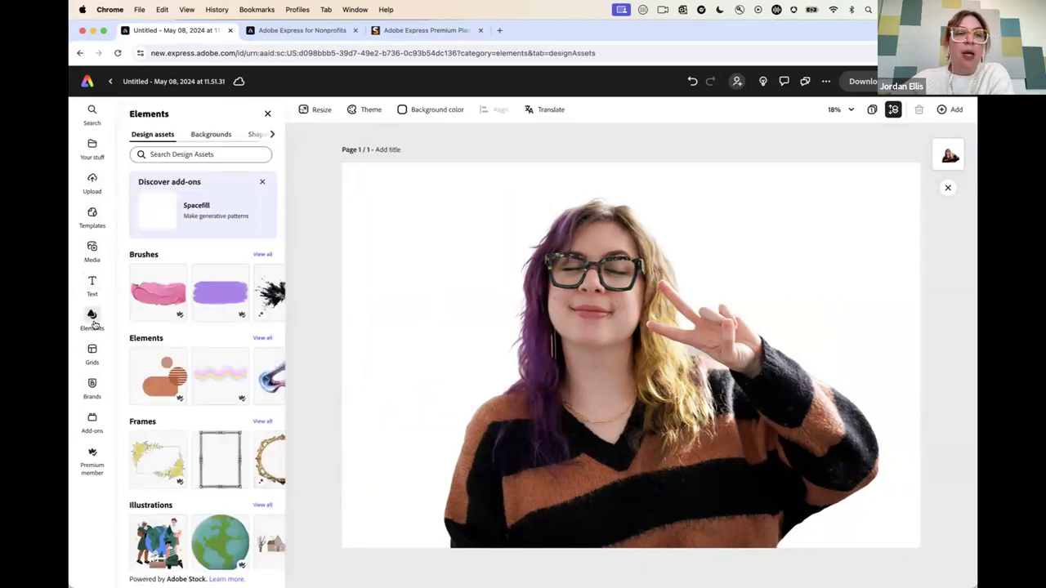
left_click(211, 136)
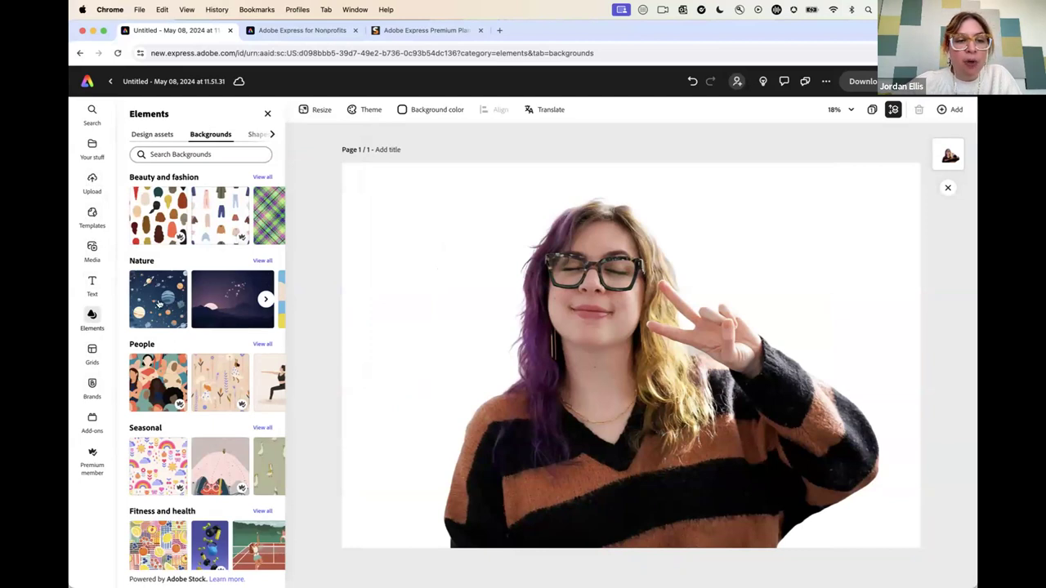
left_click(159, 303)
left_click(215, 304)
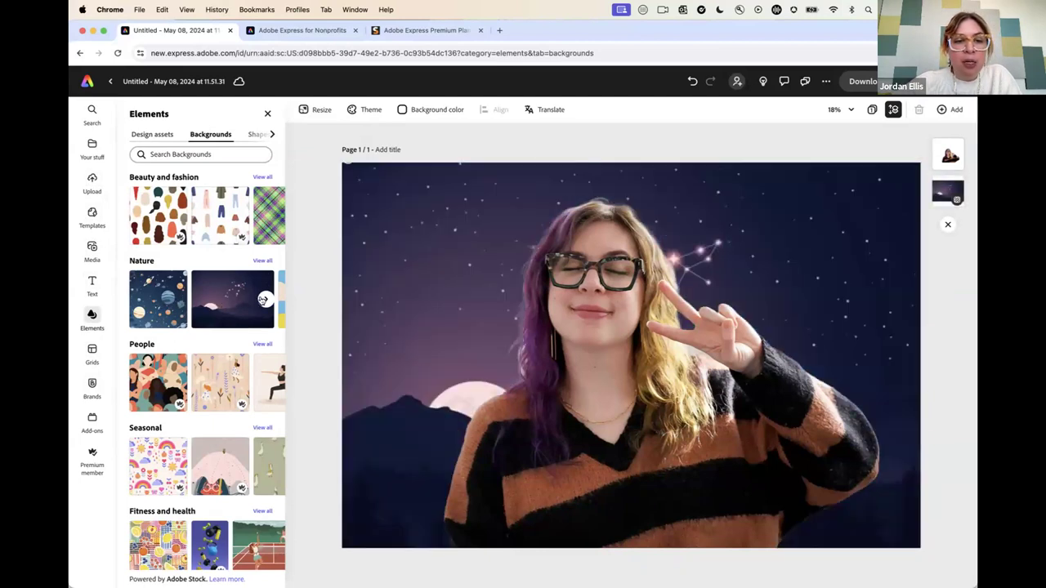
left_click(221, 371)
left_click(164, 389)
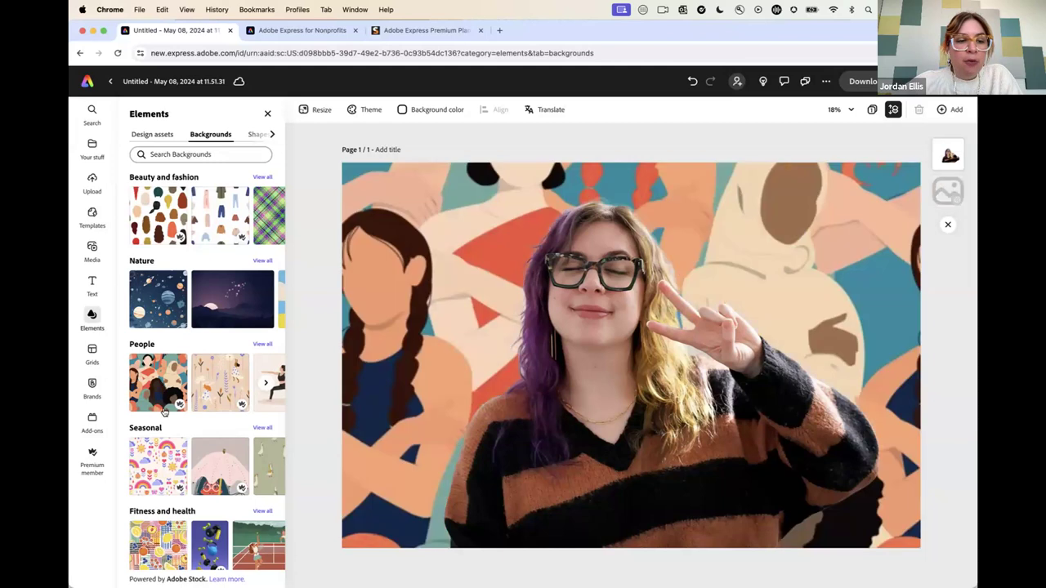
left_click(220, 466)
scroll(220, 325, "down", 3)
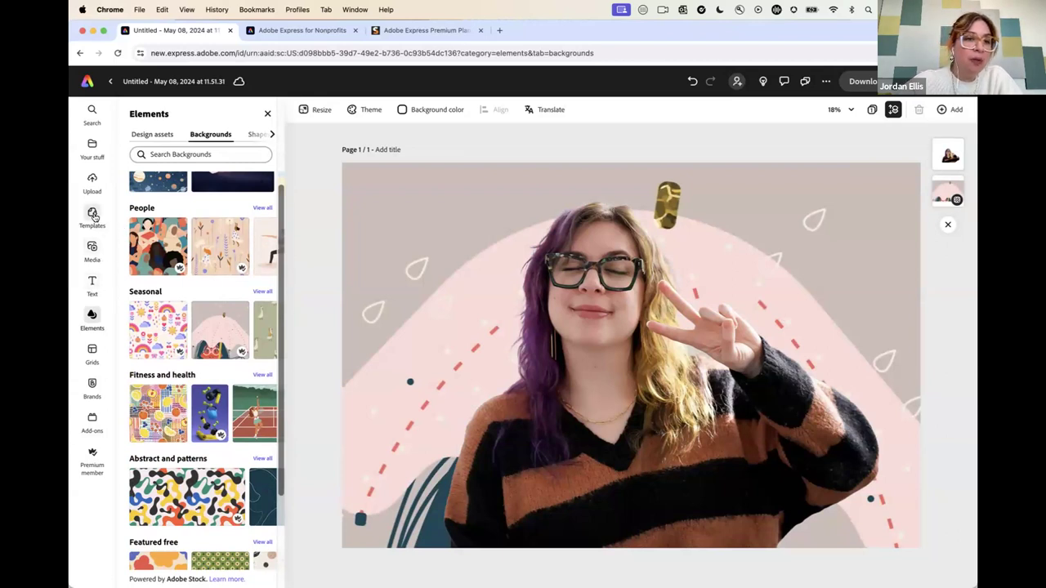
Delete the pink seasonal background from the page and bring up the stock photos.
left_click(93, 247)
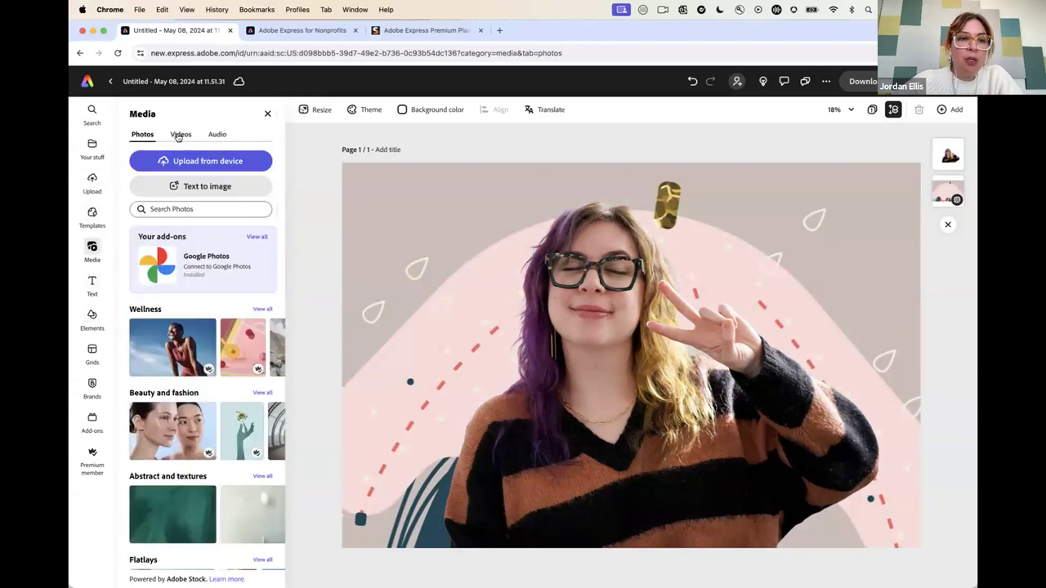
left_click(398, 207)
key("Delete")
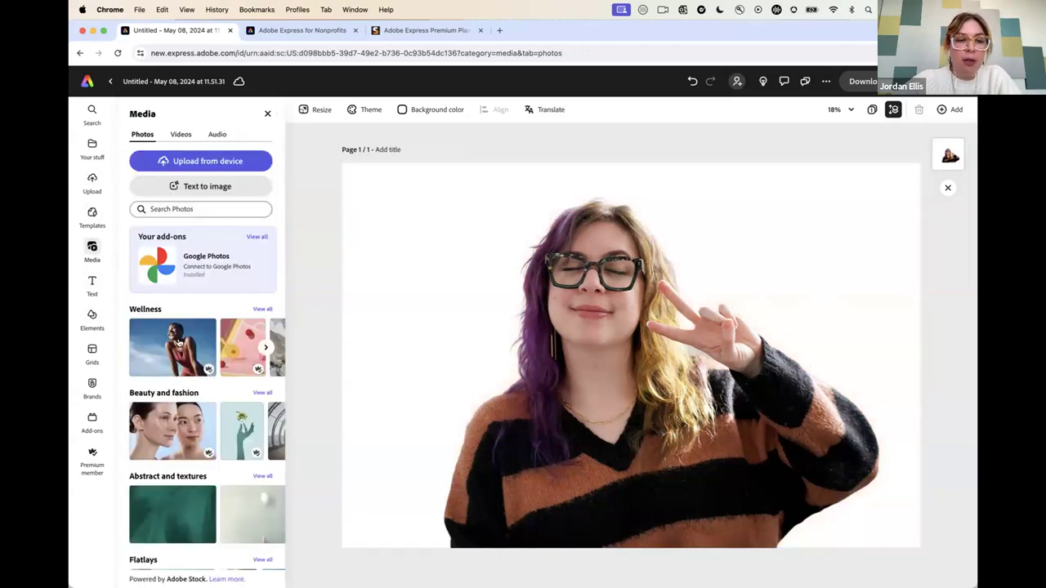
Try the green abstract texture photo as the page background, then delete it.
scroll(178, 344, "down", 2)
left_click(173, 429)
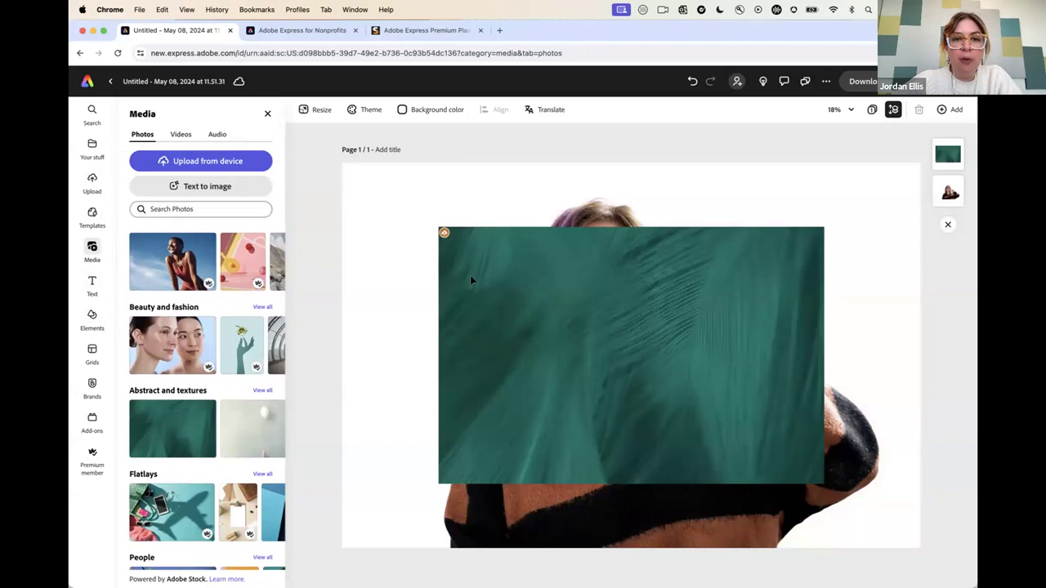
left_click(214, 445)
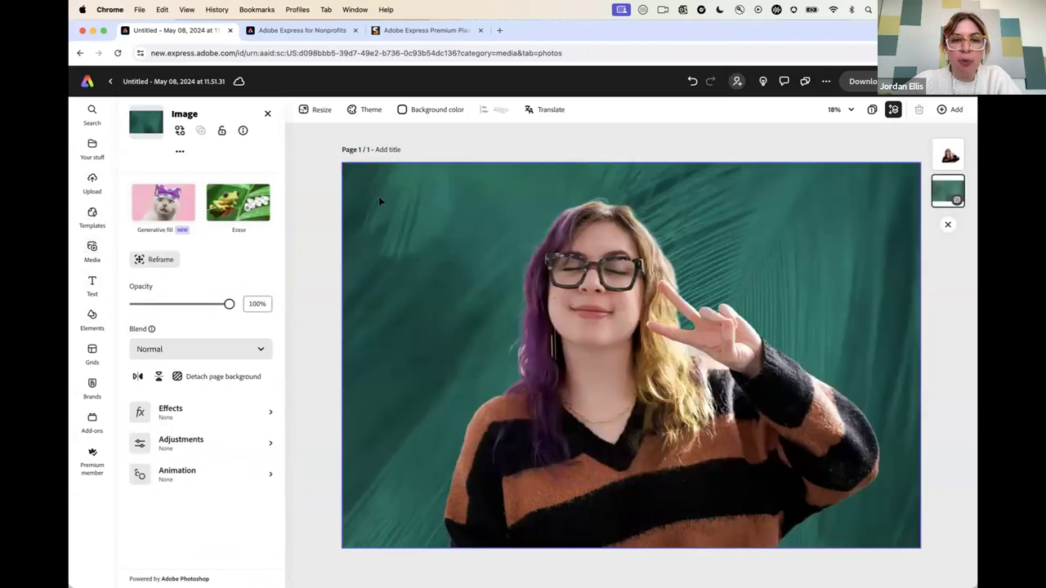
key("BackSpace")
Search the stock videos for "sparkle" and add the 30-second purple bokeh clip to the page.
left_click(180, 135)
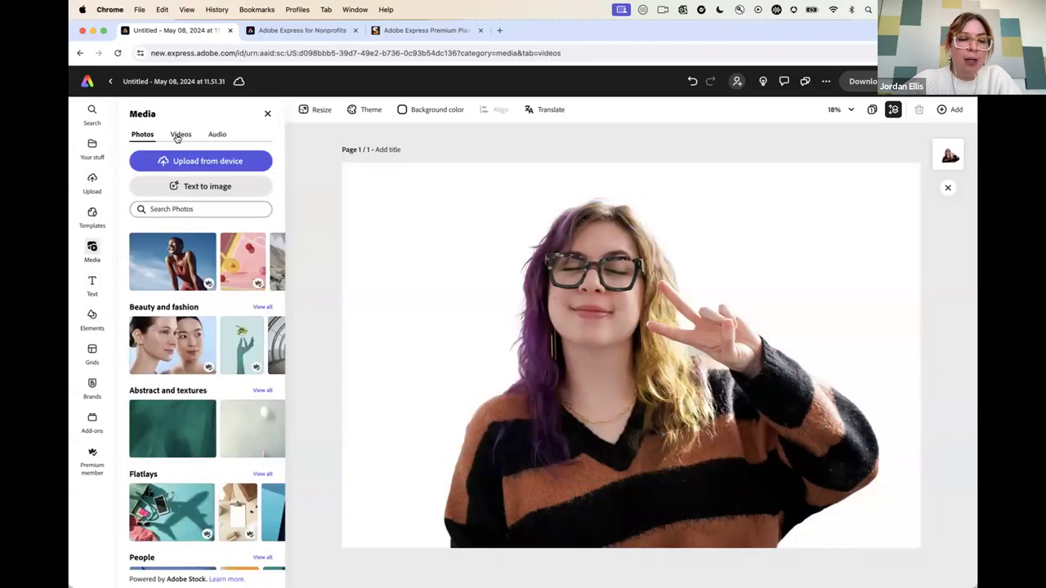
left_click(212, 184)
type("sparkle")
key("Return")
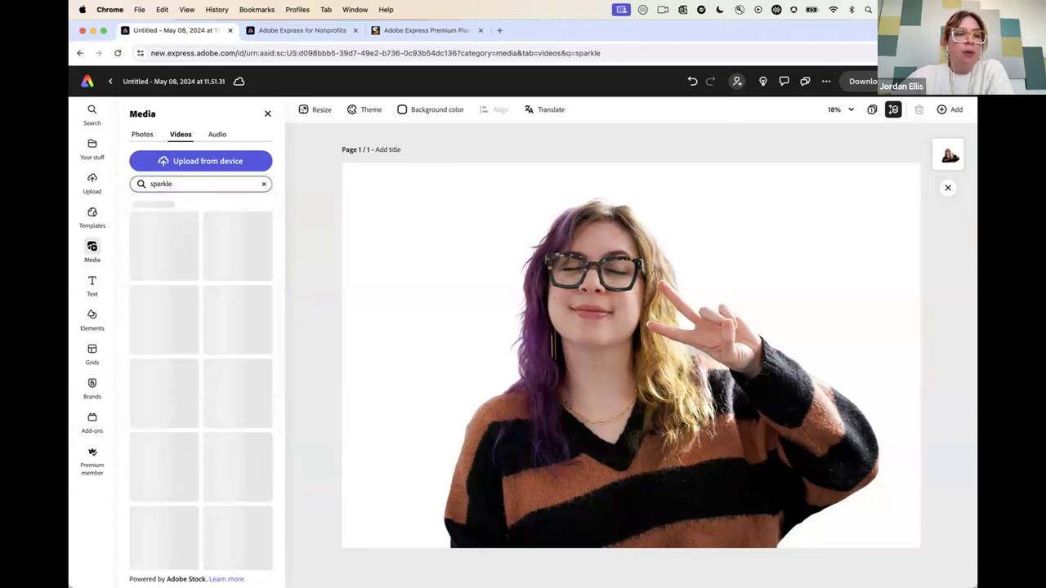
scroll(216, 320, "down", 3)
left_click(216, 320)
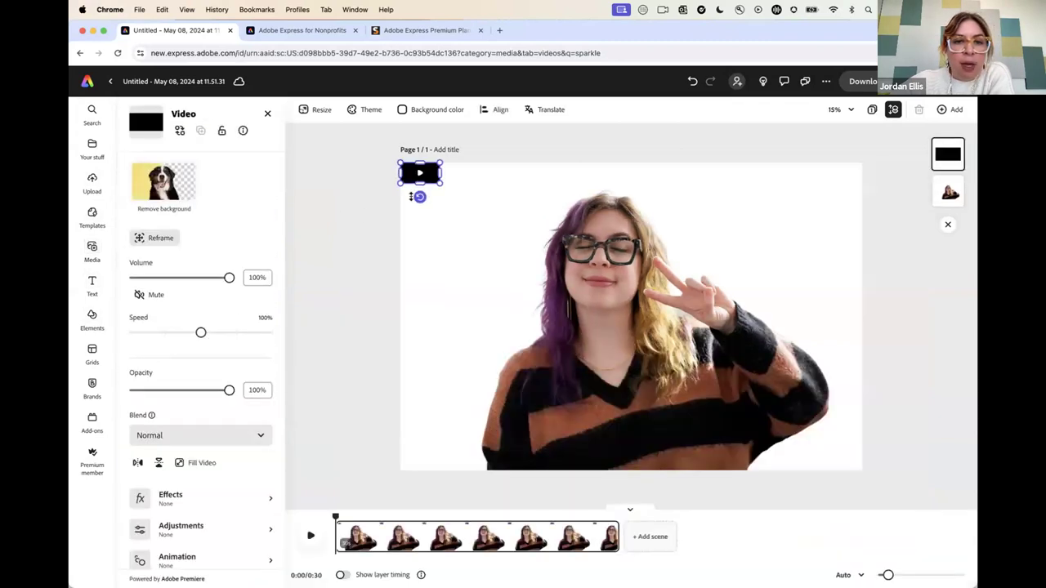
Make the purple sparkle video fill the page behind the portrait cutout and play the scene.
left_click(197, 461)
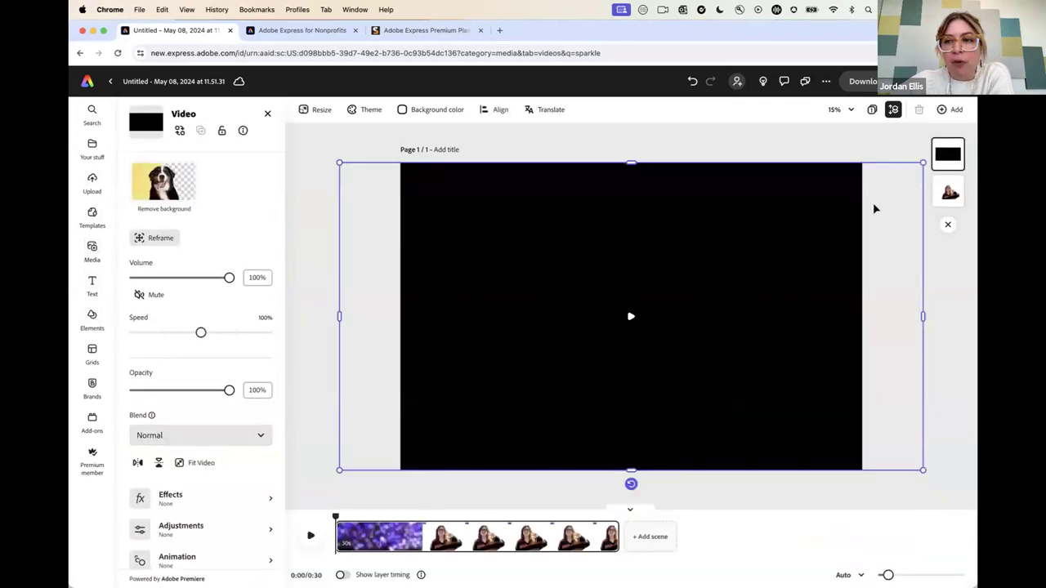
left_click_drag(950, 174, 948, 194)
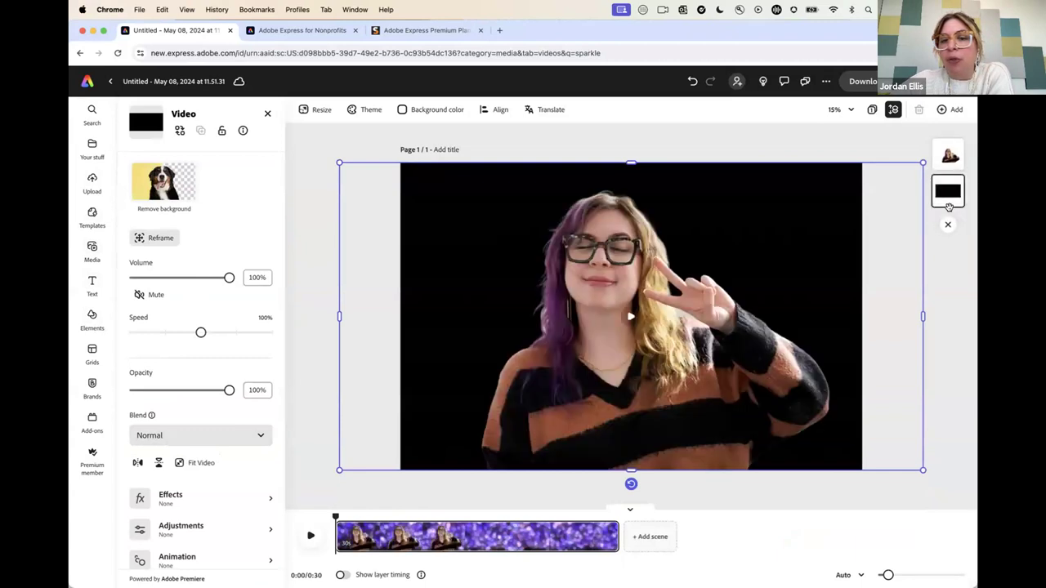
left_click(310, 537)
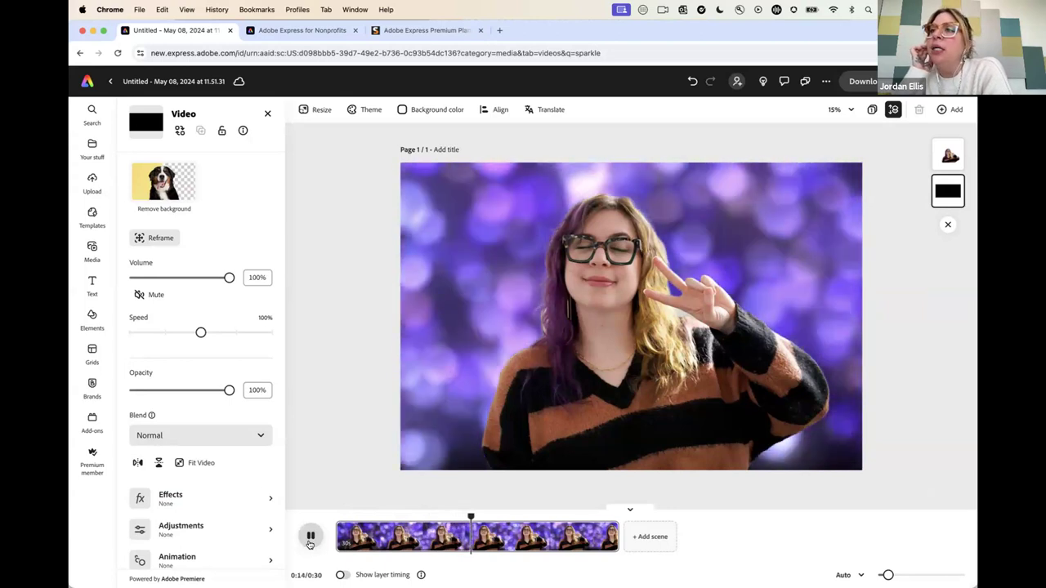
Review the TechSoup page for the Adobe Express Premium Plan one-year membership, then return to the Adobe Express design.
left_click(397, 31)
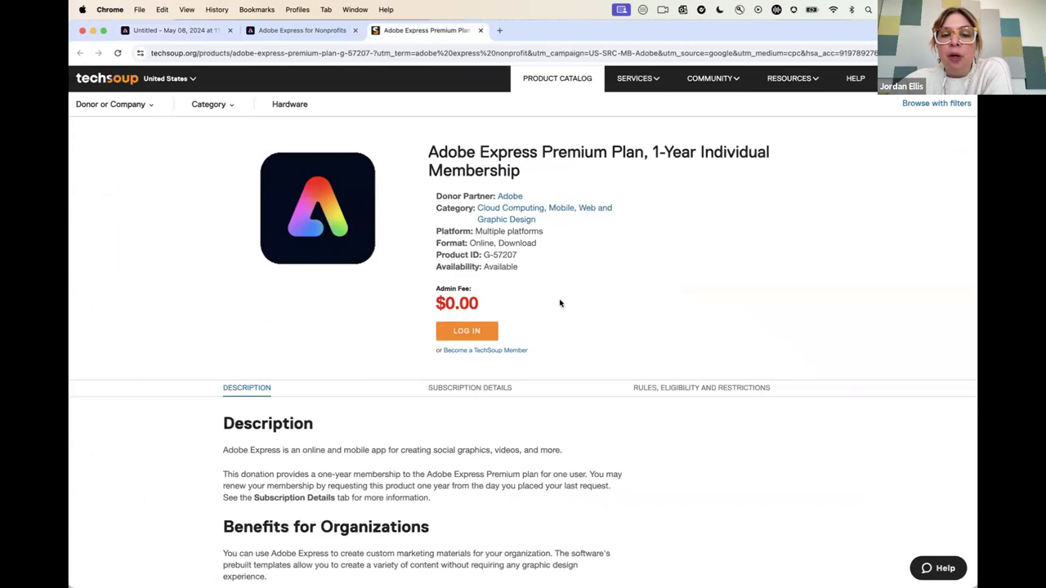
scroll(560, 303, "down", 8)
scroll(559, 303, "up", 8)
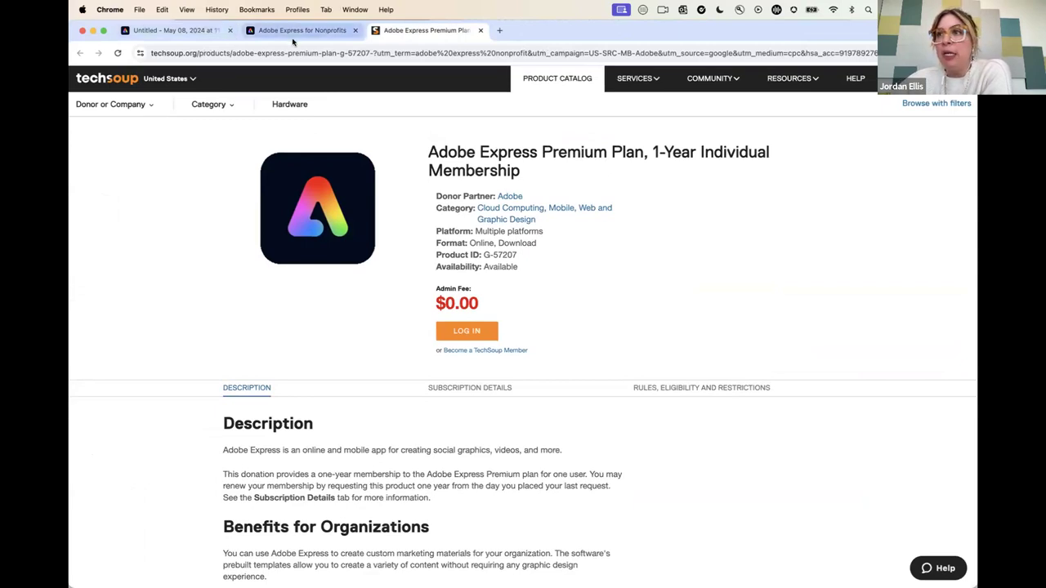
left_click(212, 34)
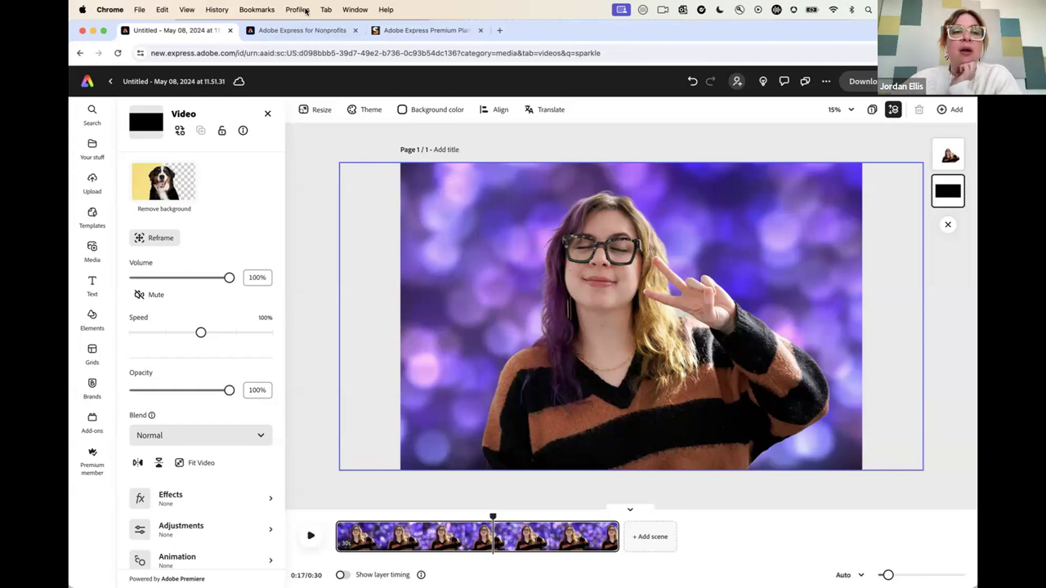
Add the "World's Best Mom" text template from the Seasonal text collection to the design.
left_click(307, 140)
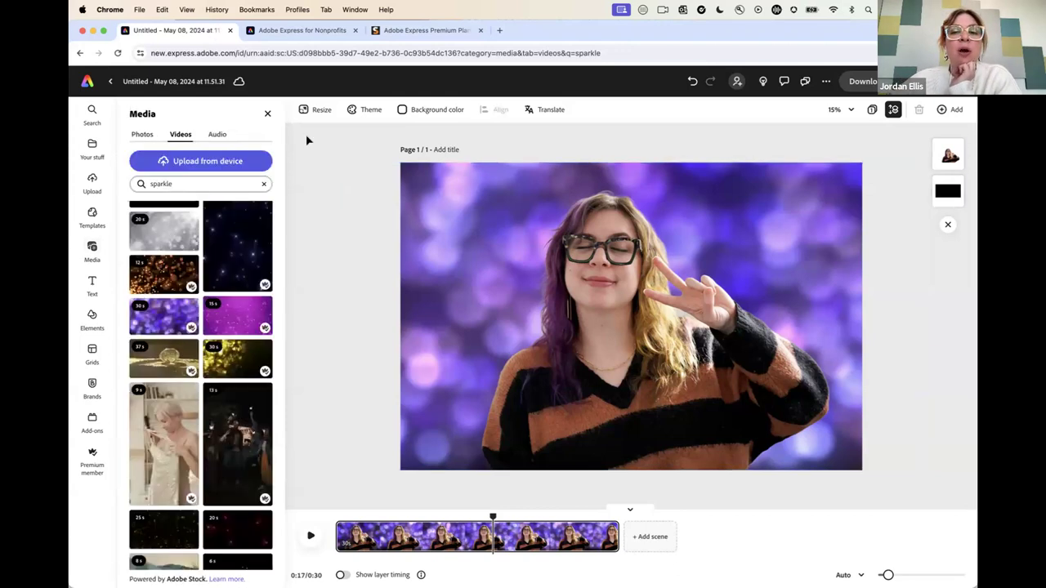
left_click(93, 280)
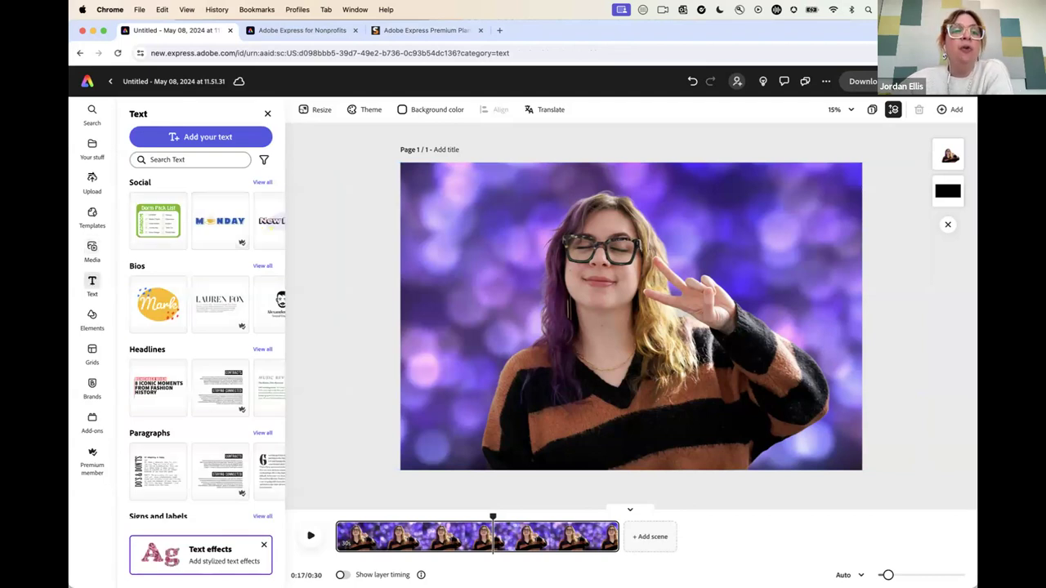
scroll(186, 317, "down", 5)
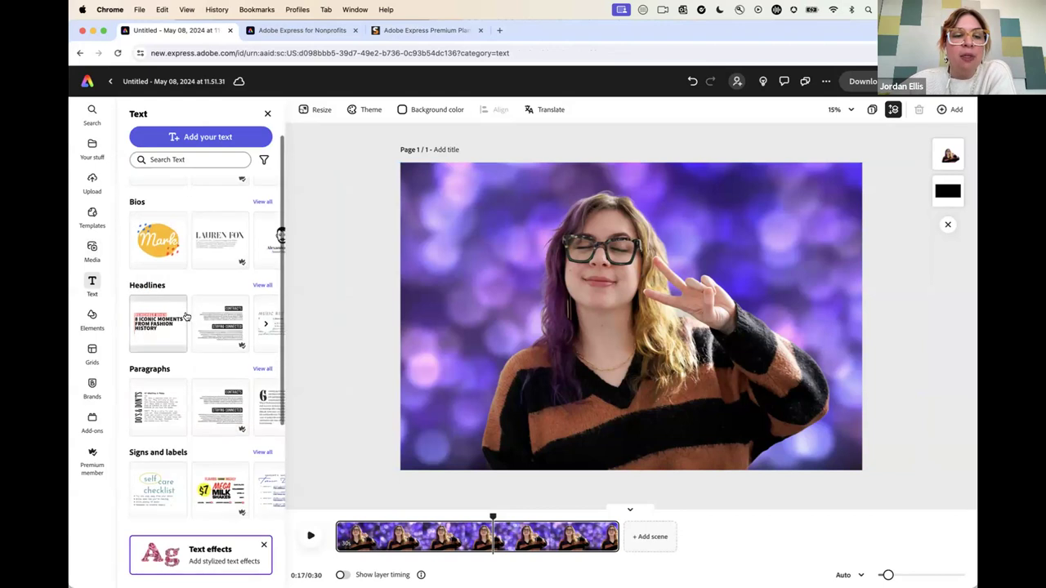
scroll(186, 317, "down", 2)
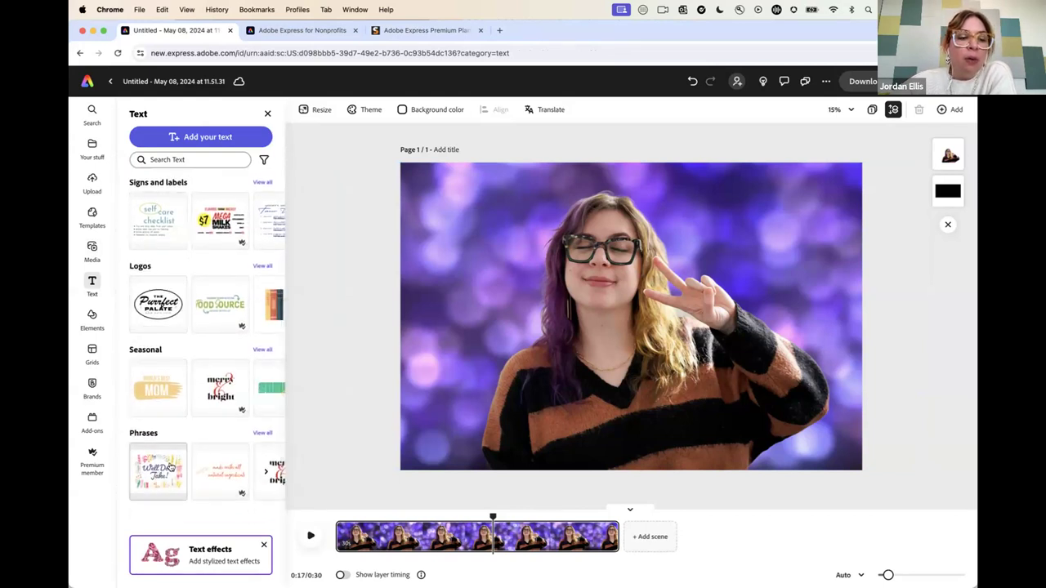
left_click(157, 388)
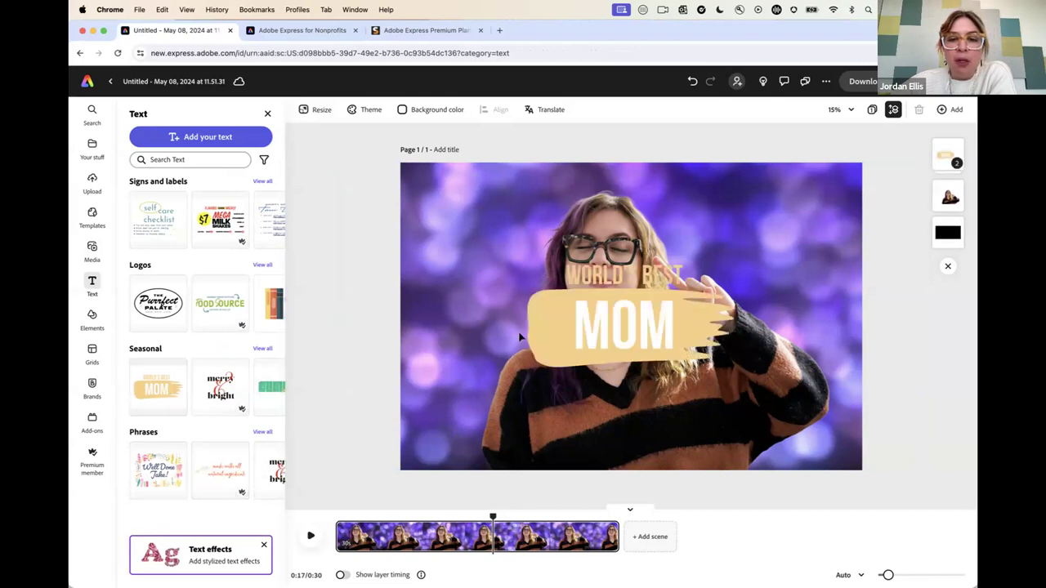
Move the "World's Best Mom" text group to the page's lower left and tilt it counterclockwise.
left_click_drag(472, 285, 426, 348)
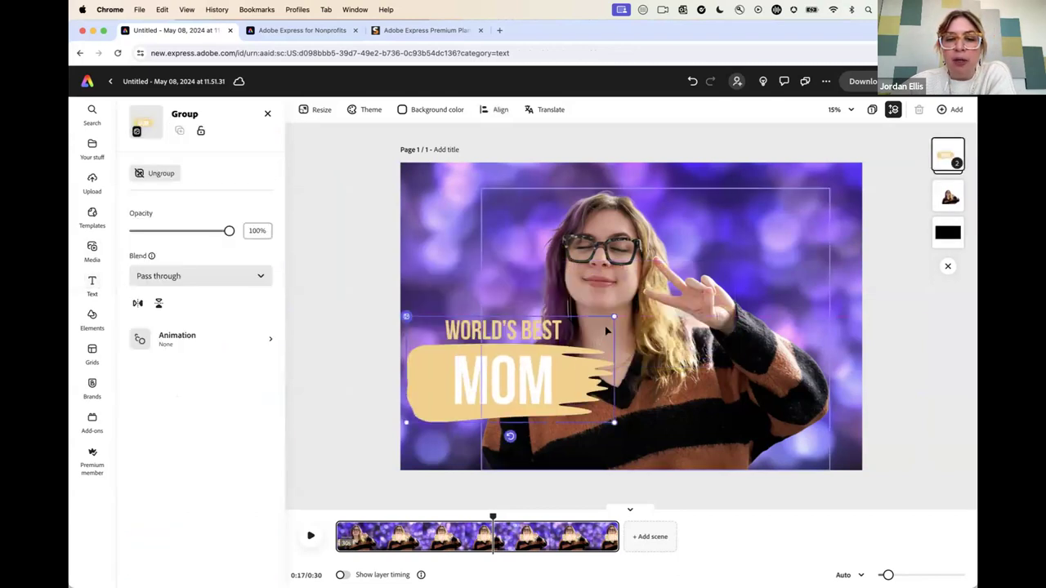
left_click_drag(509, 435, 533, 431)
left_click_drag(516, 357, 508, 404)
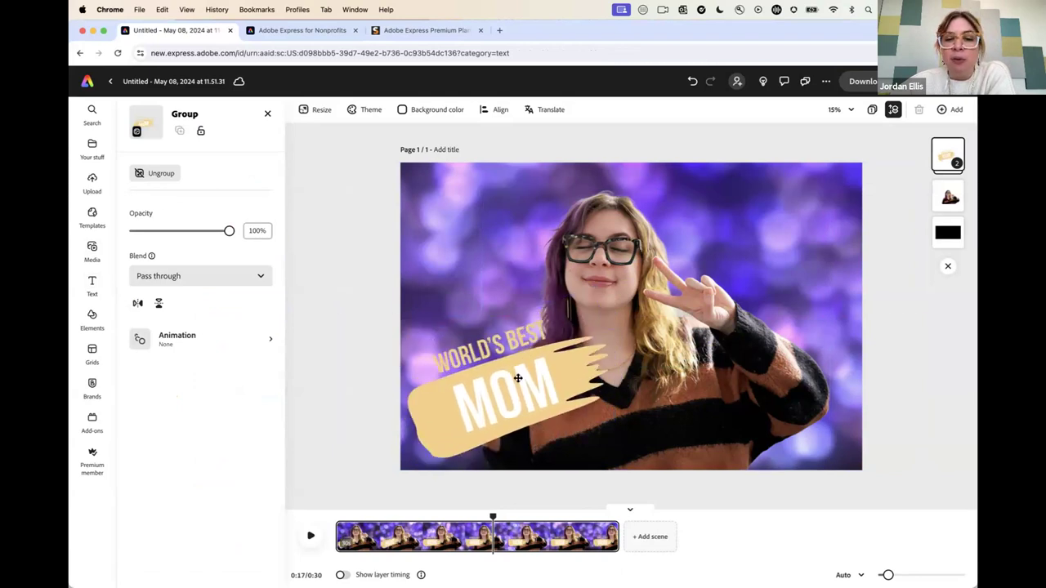
Delete the "World's Best Mom" text group, then try the yellow name template from the Bios text collection and remove it.
key("Delete")
left_click(187, 311)
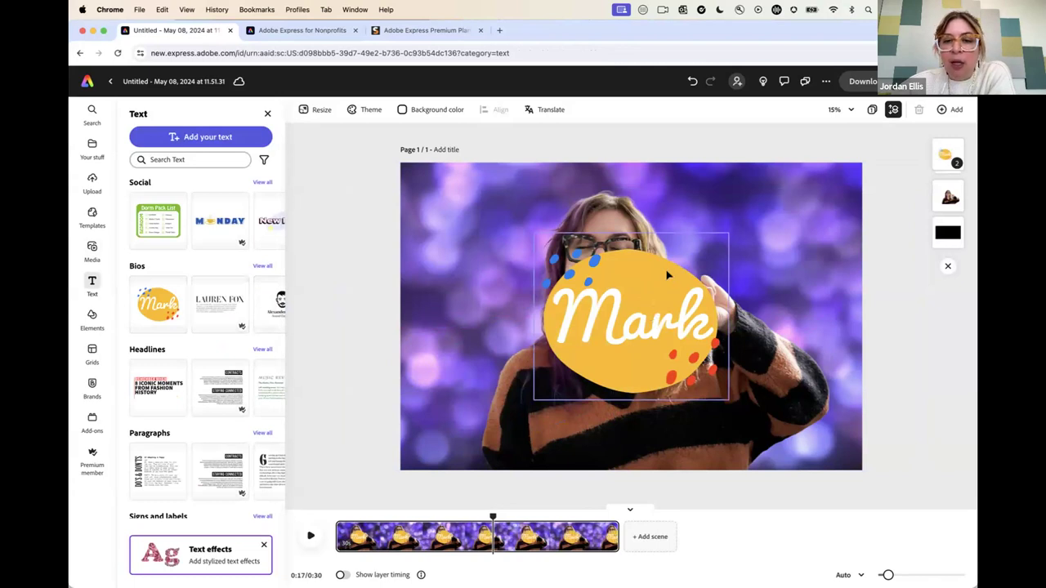
left_click(668, 276)
key("Delete")
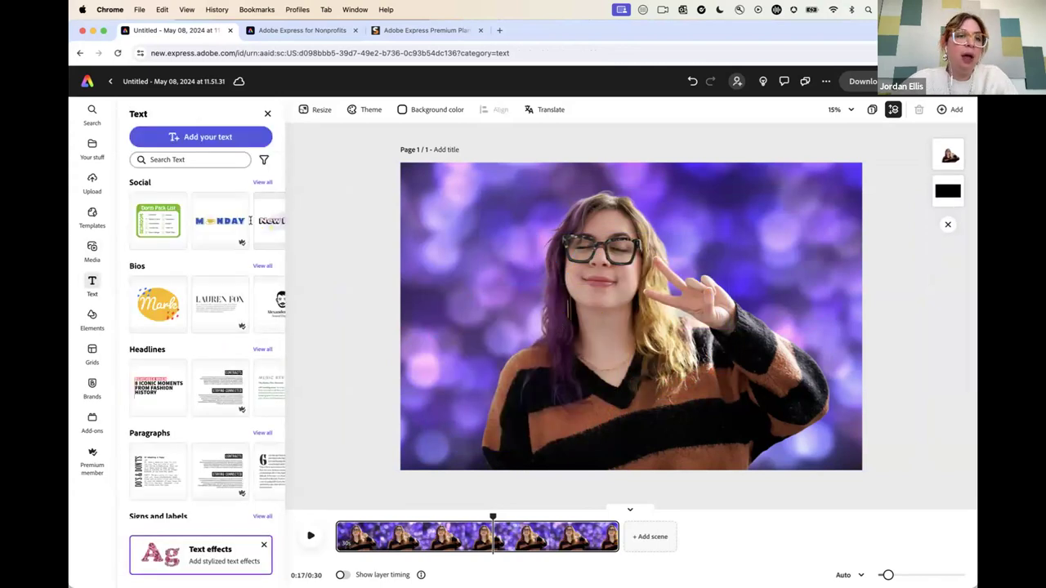
Add a text box reading "ADOBE EXPRESS" and set its fill to the StarQuest brand's white.
left_click(186, 141)
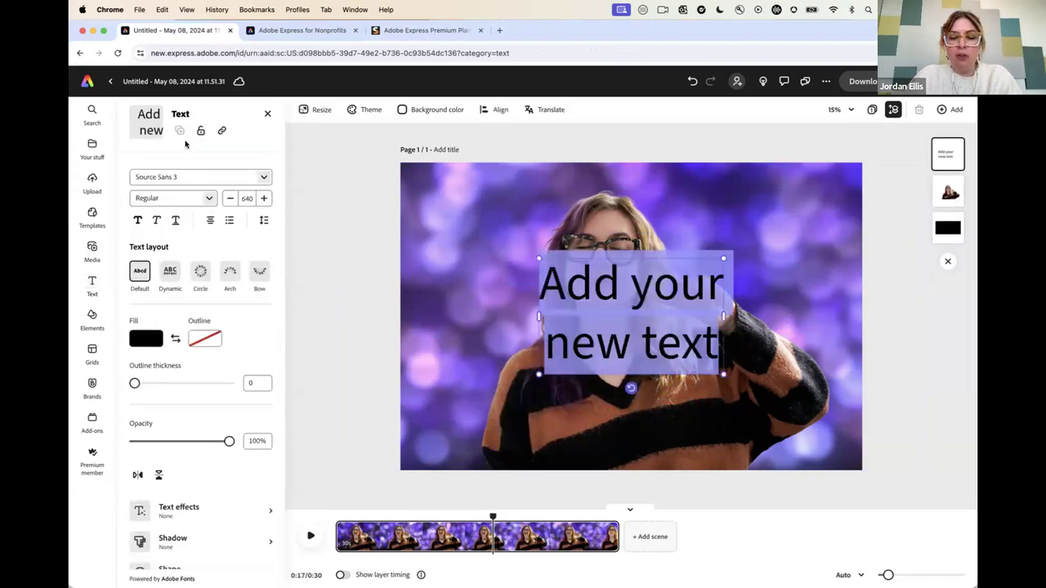
type("ADOBE EXPRESS")
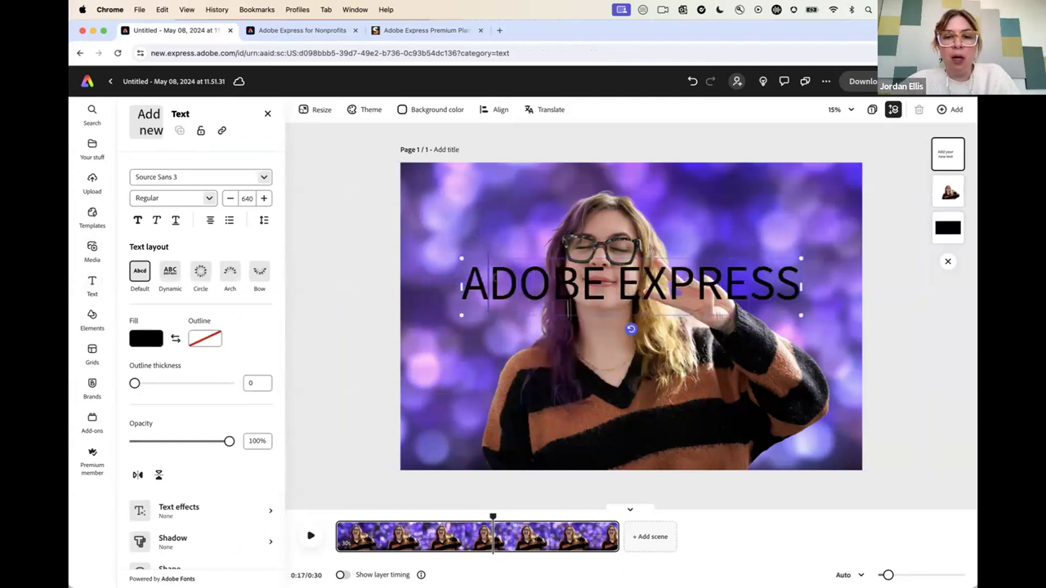
left_click_drag(462, 285, 801, 286)
left_click(143, 339)
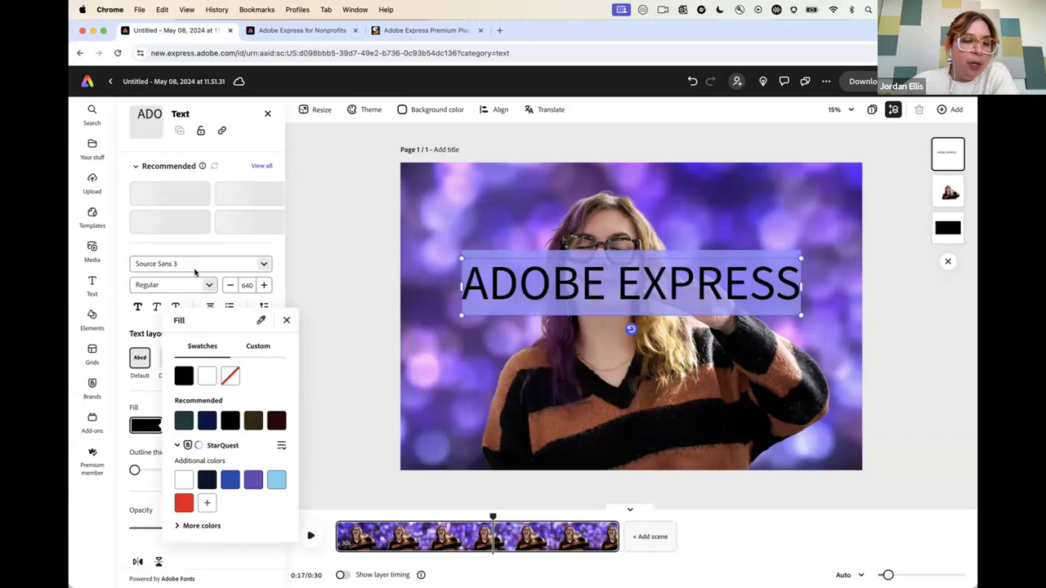
left_click(183, 505)
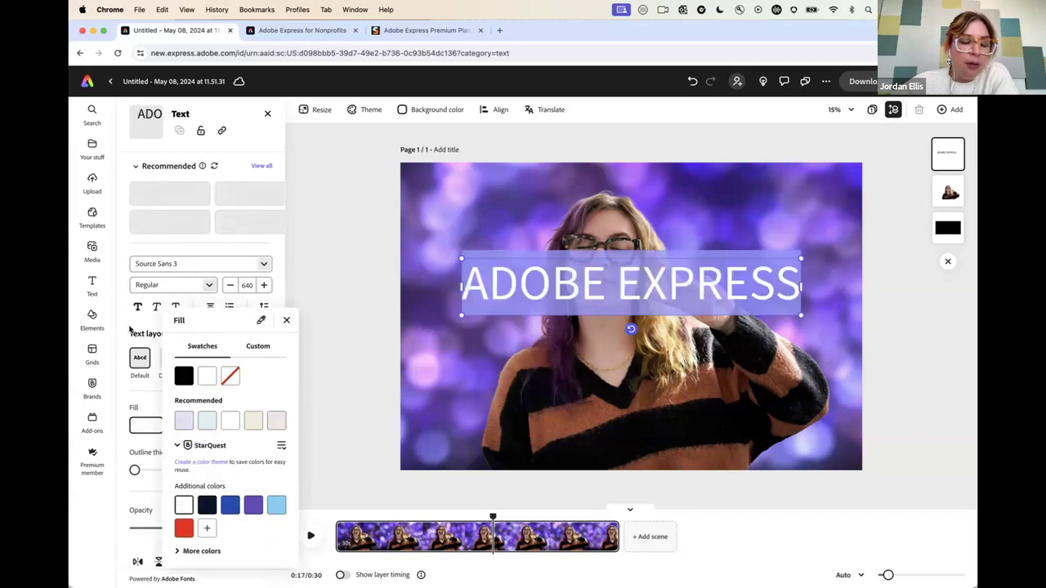
Try the Circle layout on the text, shrink it beside the portrait's shoulder, and switch it to the Arch layout.
left_click(133, 351)
left_click(201, 360)
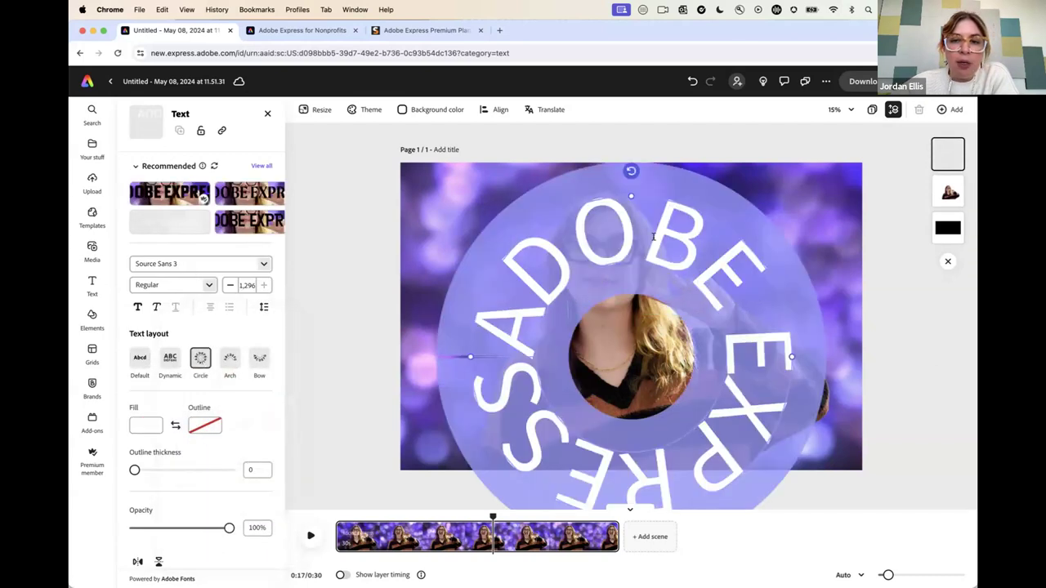
left_click_drag(792, 358, 693, 340)
left_click_drag(641, 296, 489, 313)
left_click(230, 360)
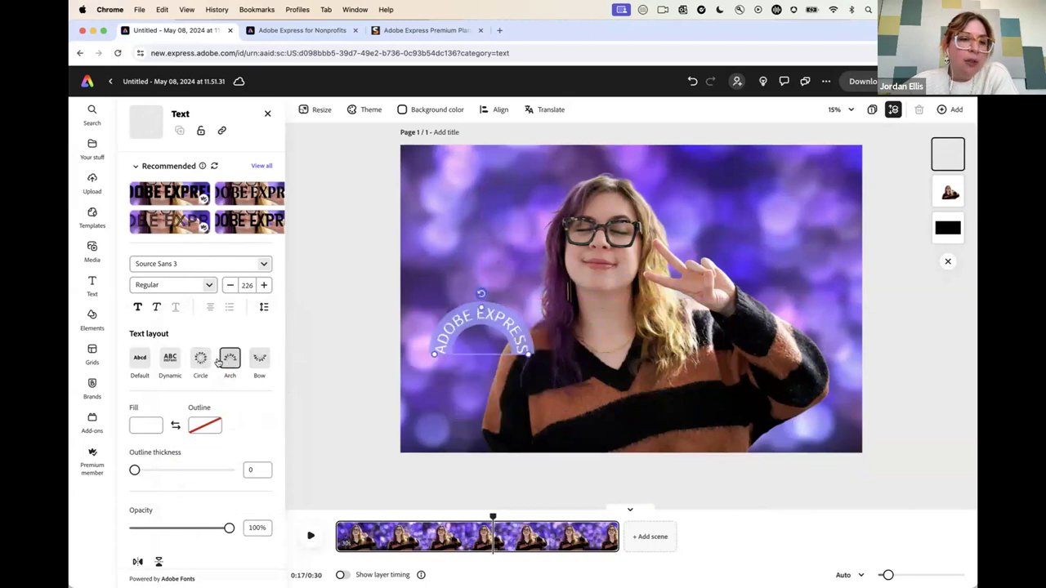
Apply the "Disco ball" text effect to the arched text and choose the second generated result.
scroll(216, 359, "down", 2)
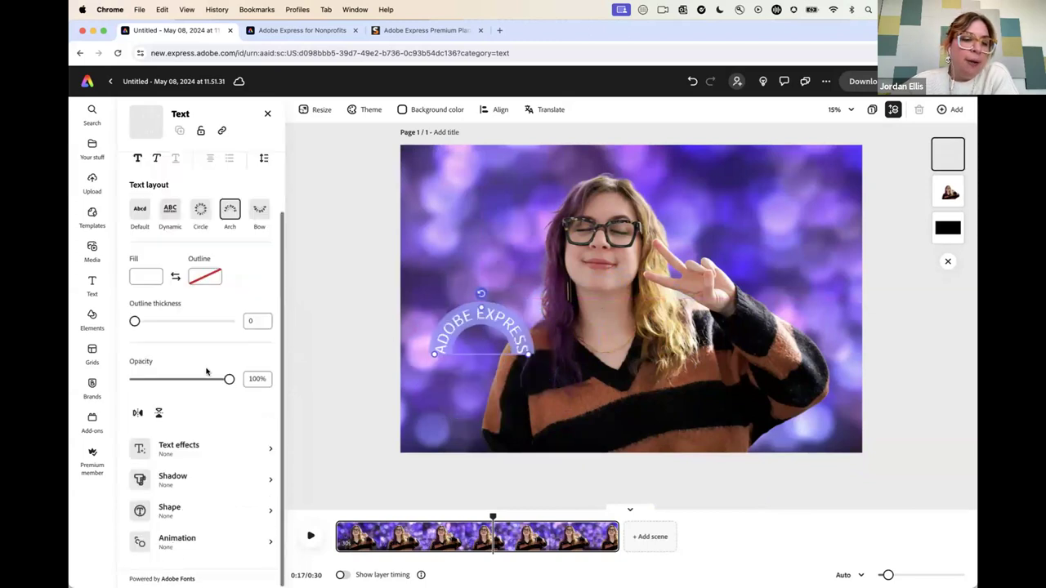
left_click(180, 449)
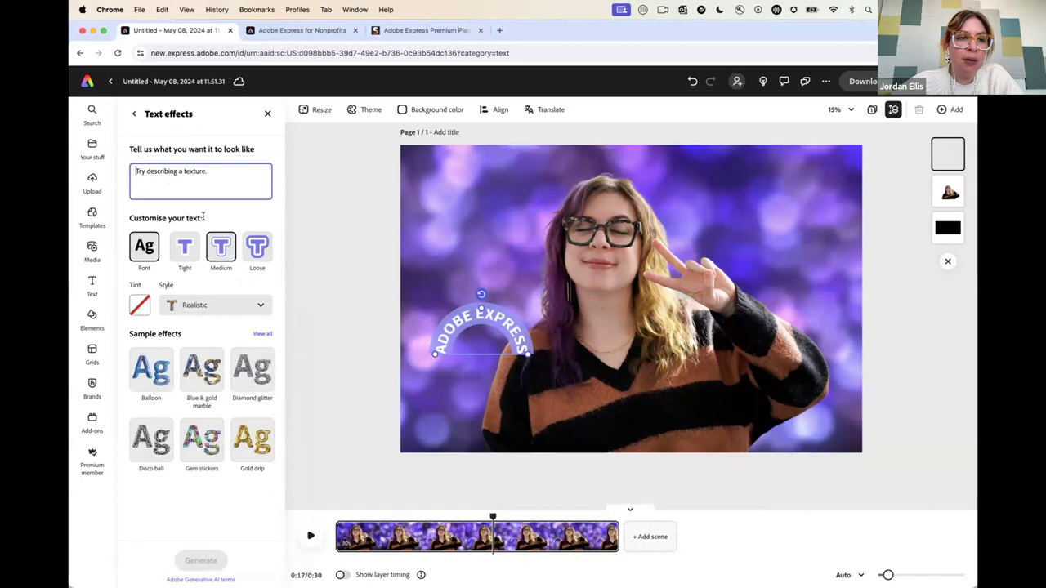
type("disco ball")
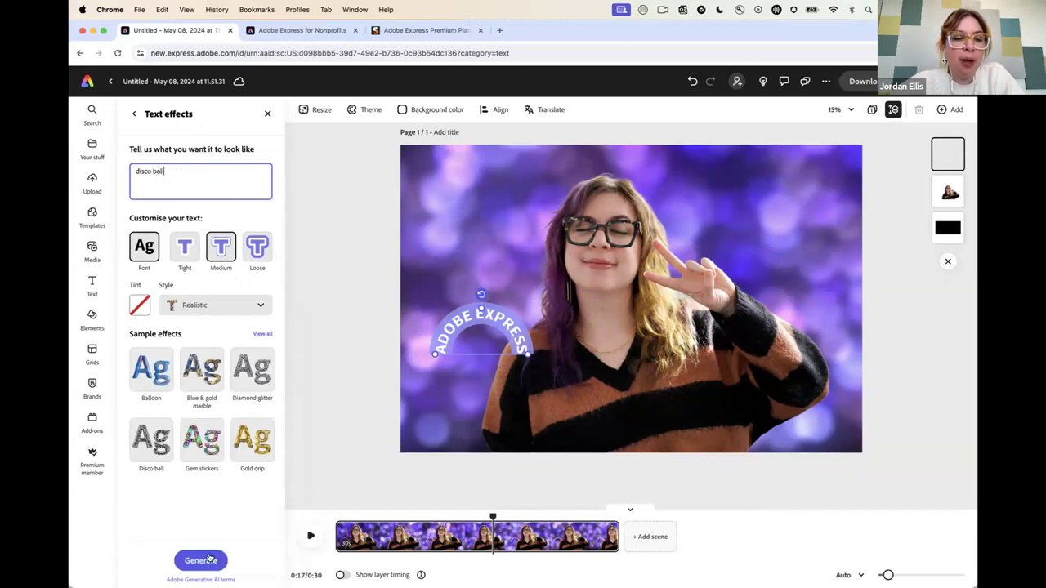
left_click(144, 455)
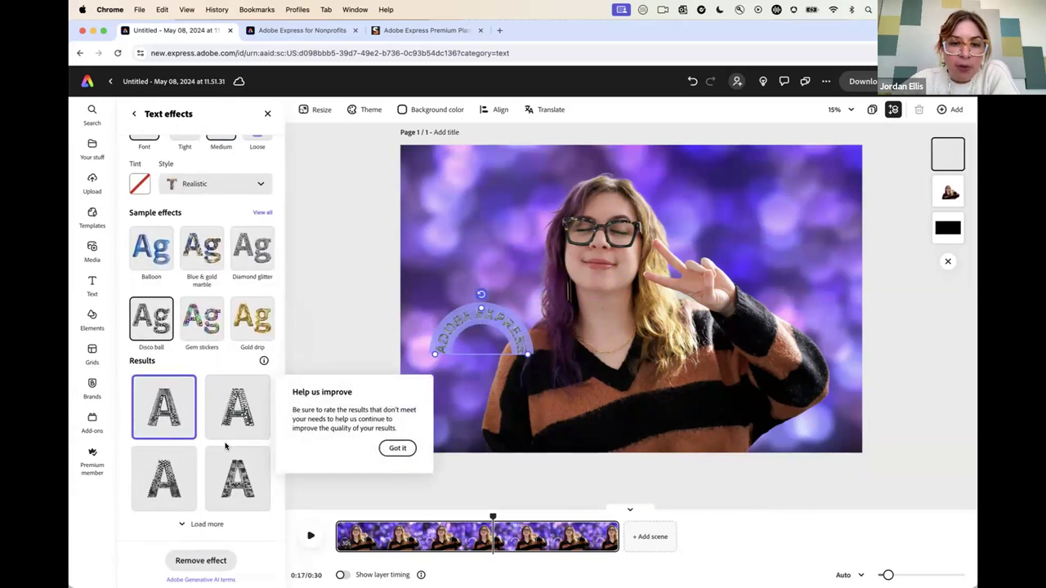
left_click(392, 448)
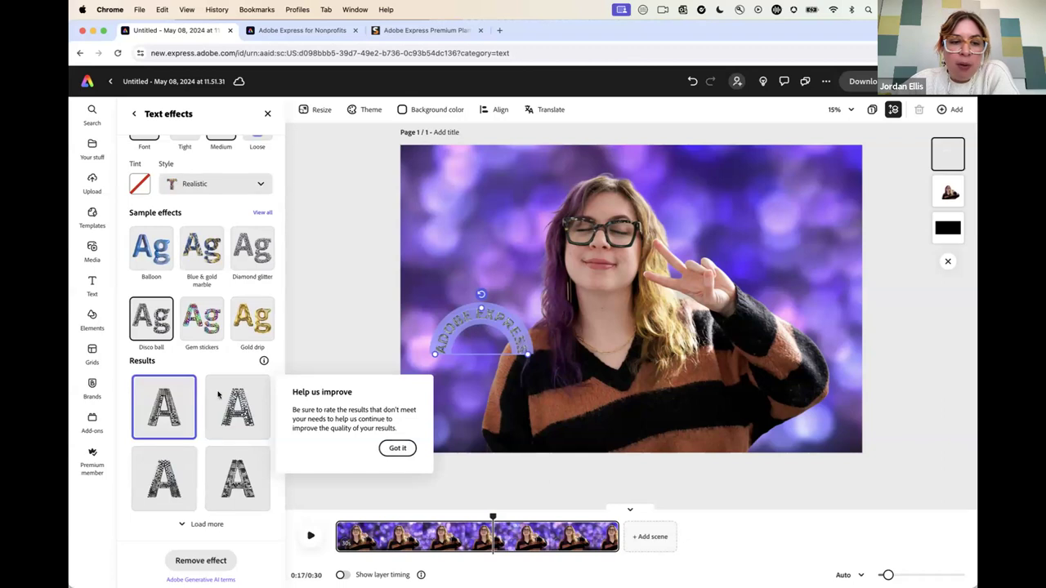
left_click(237, 413)
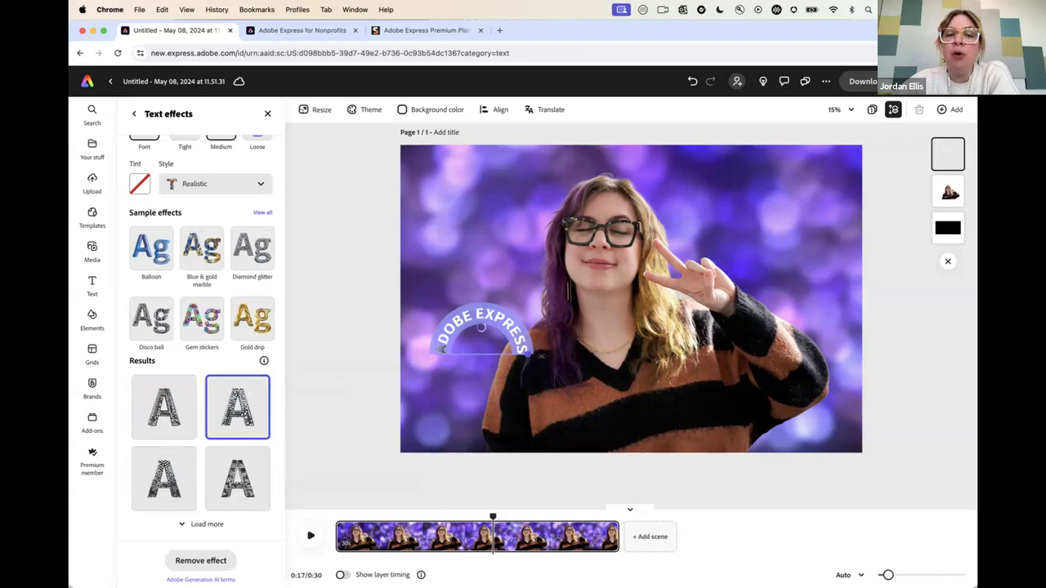
Enlarge the "ADOBE EXPRESS" arch to about size 566, centred around the head and layered behind the portrait.
left_click_drag(439, 350, 404, 344)
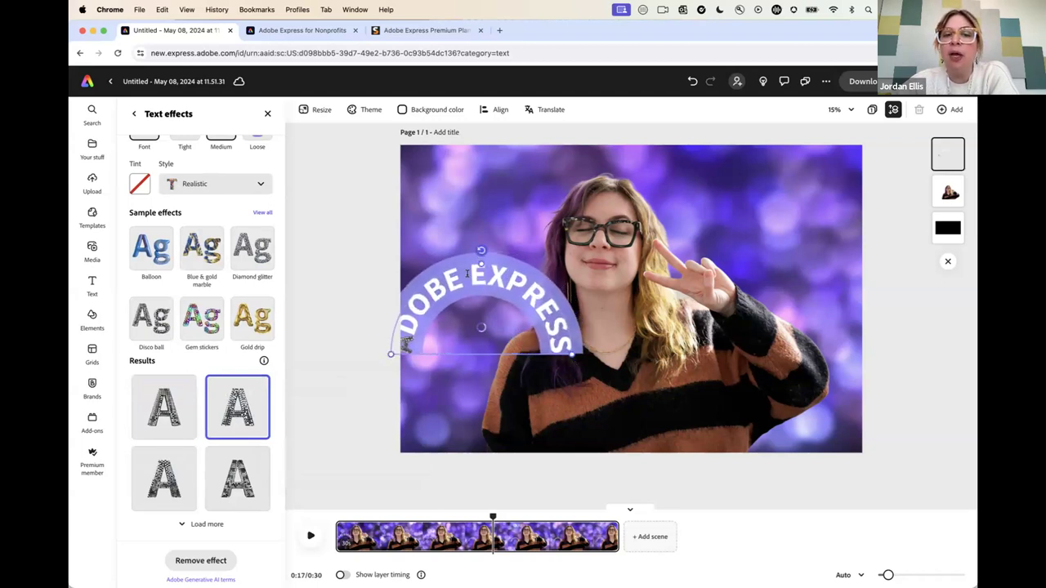
left_click_drag(468, 265, 584, 168)
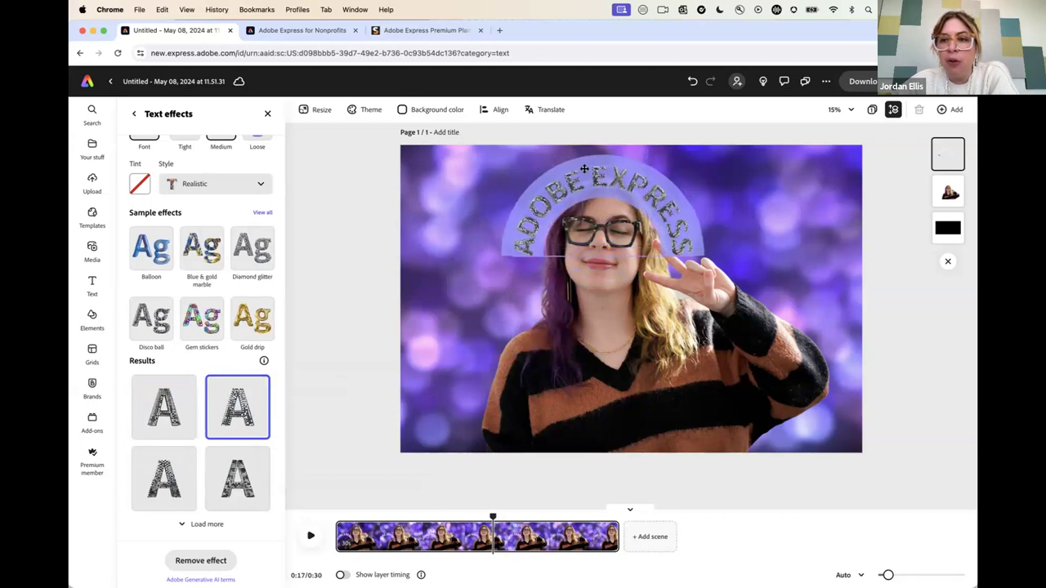
left_click_drag(948, 155, 947, 193)
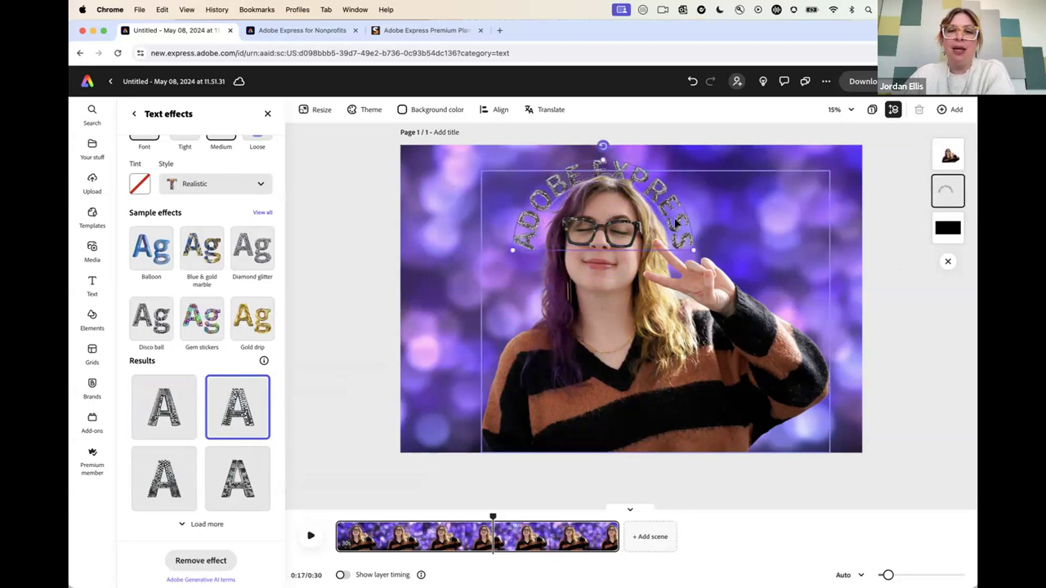
left_click_drag(508, 247, 478, 266)
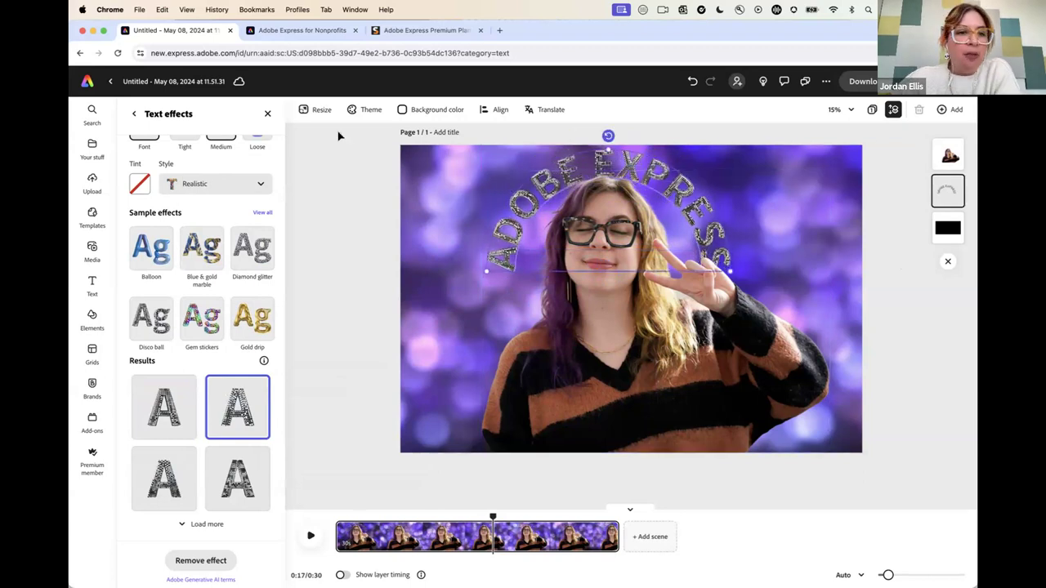
Give the arched text a white Glow shadow.
key("Escape")
left_click(601, 161)
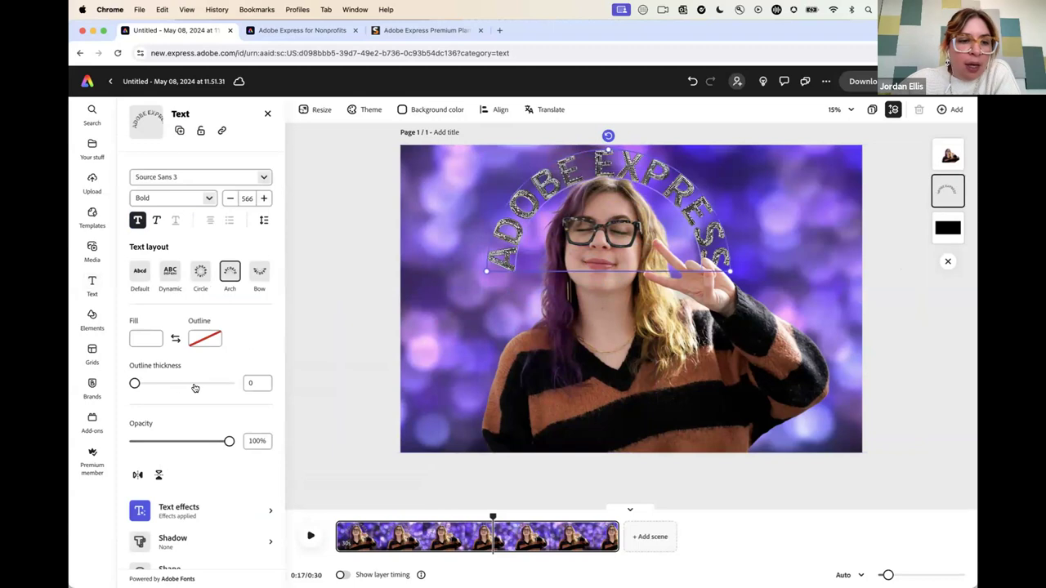
scroll(191, 371, "down", 2)
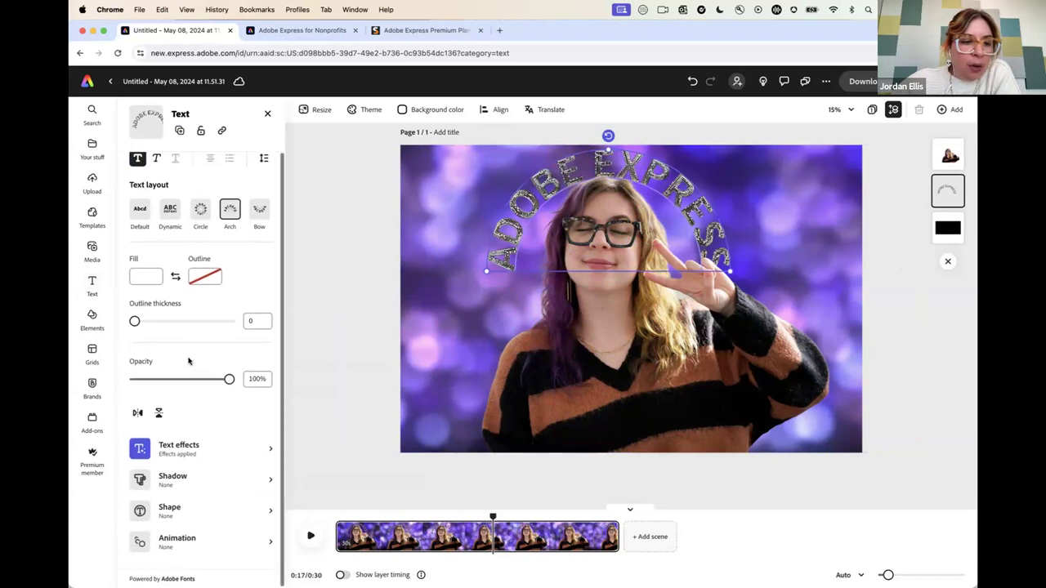
left_click(169, 480)
left_click(200, 230)
left_click(150, 362)
left_click(208, 297)
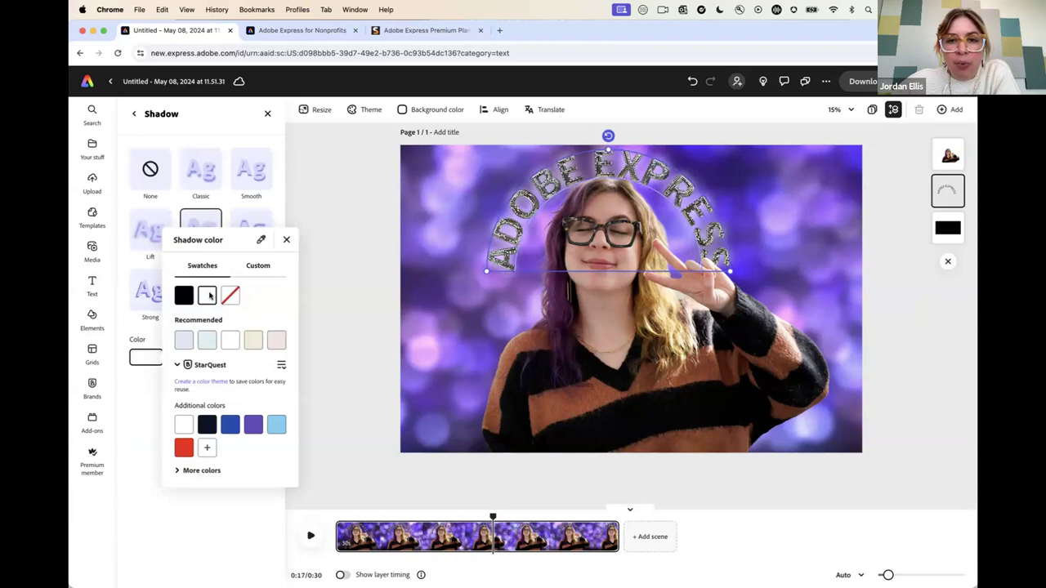
left_click(333, 255)
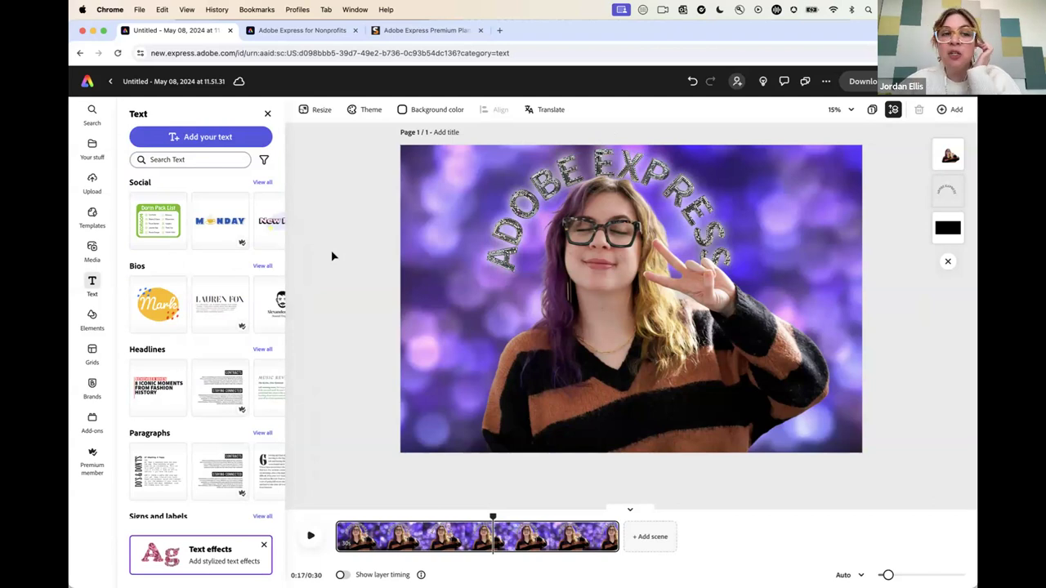
Replace the arched text with "HAPPY BIRTHDAY".
left_click(612, 169)
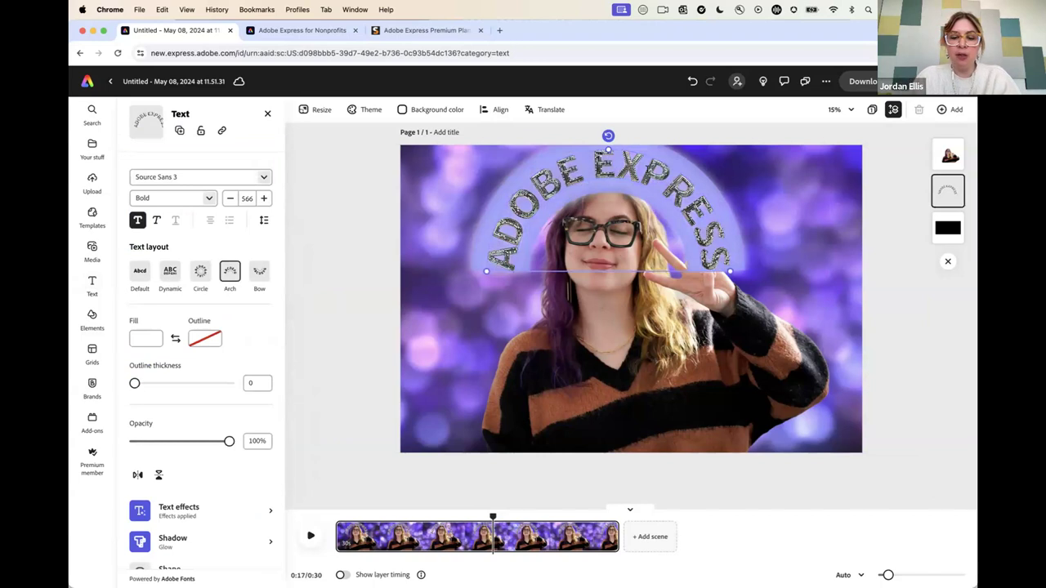
type("HAPPY BIRTHDAY")
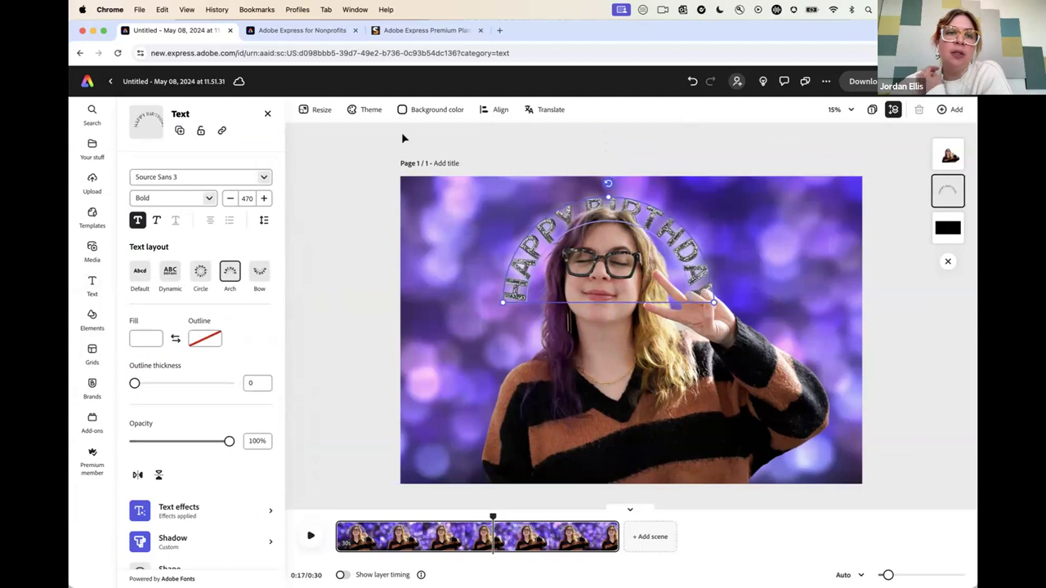
Resize the design to the suggested Flyer format, 8.5 x 11 in.
left_click(315, 111)
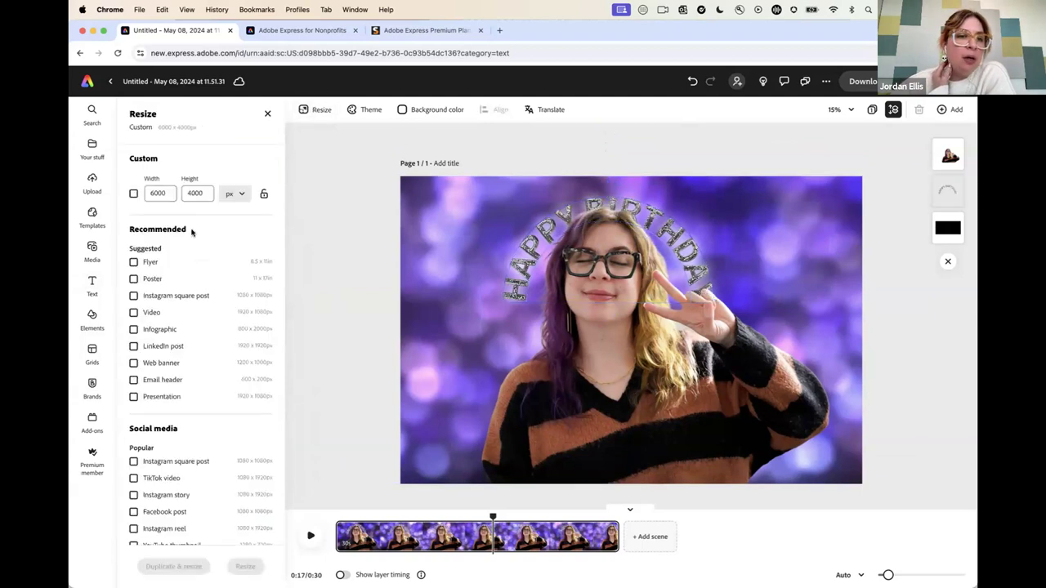
left_click(134, 262)
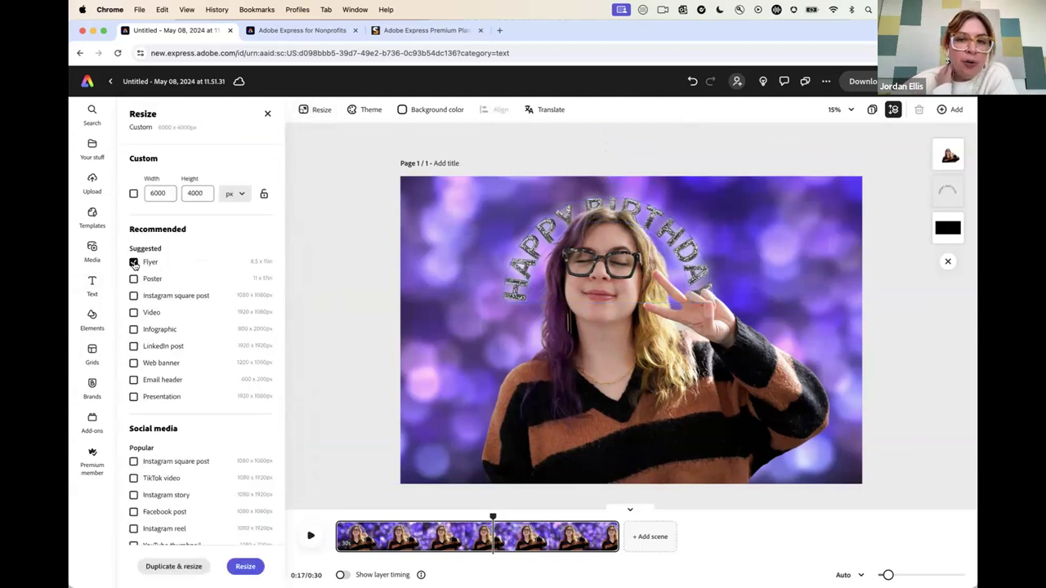
left_click(250, 570)
Move the portrait to the flyer's bottom edge and enlarge it, and scale the "HAPPY BIRTHDAY" arch above it to about size 343.
left_click(616, 321)
left_click_drag(615, 325, 608, 390)
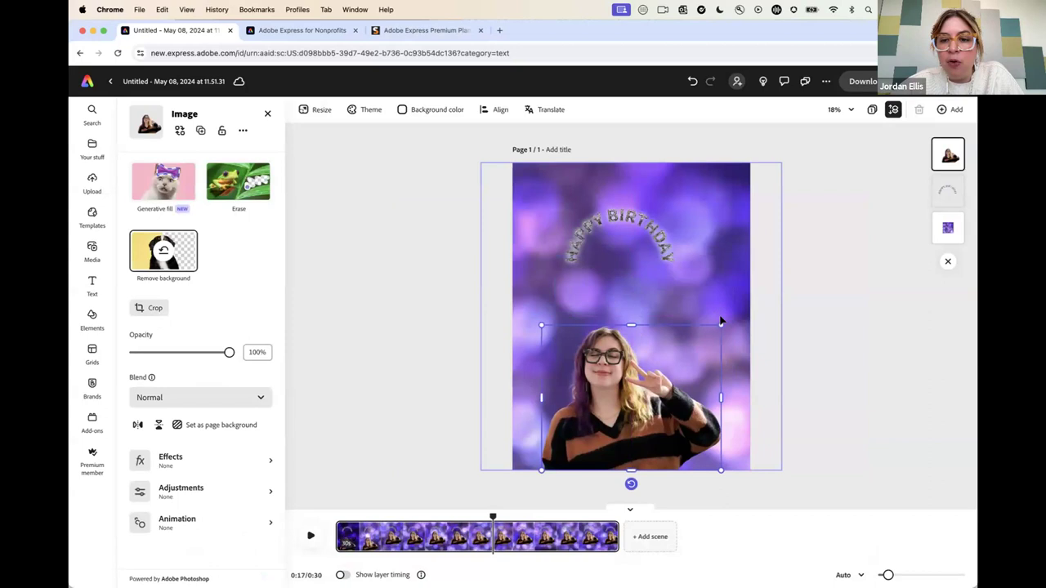
left_click_drag(724, 317, 758, 293)
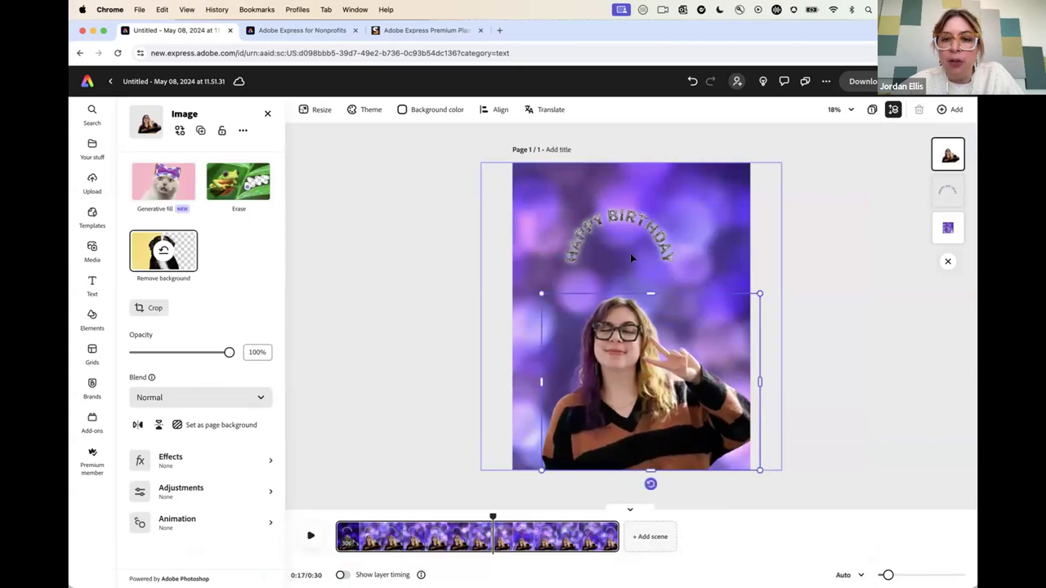
left_click(635, 218)
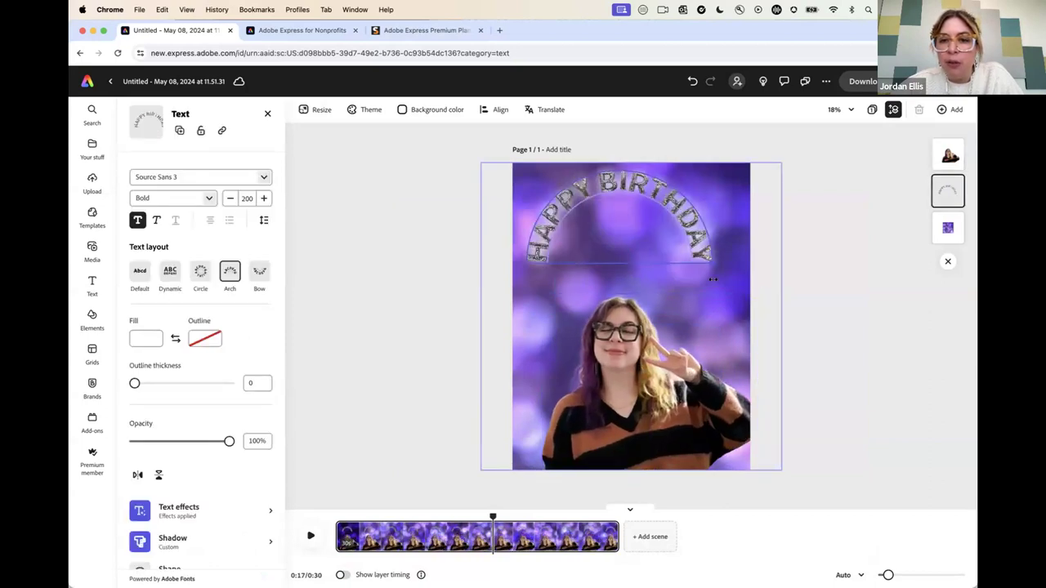
left_click_drag(630, 193, 642, 223)
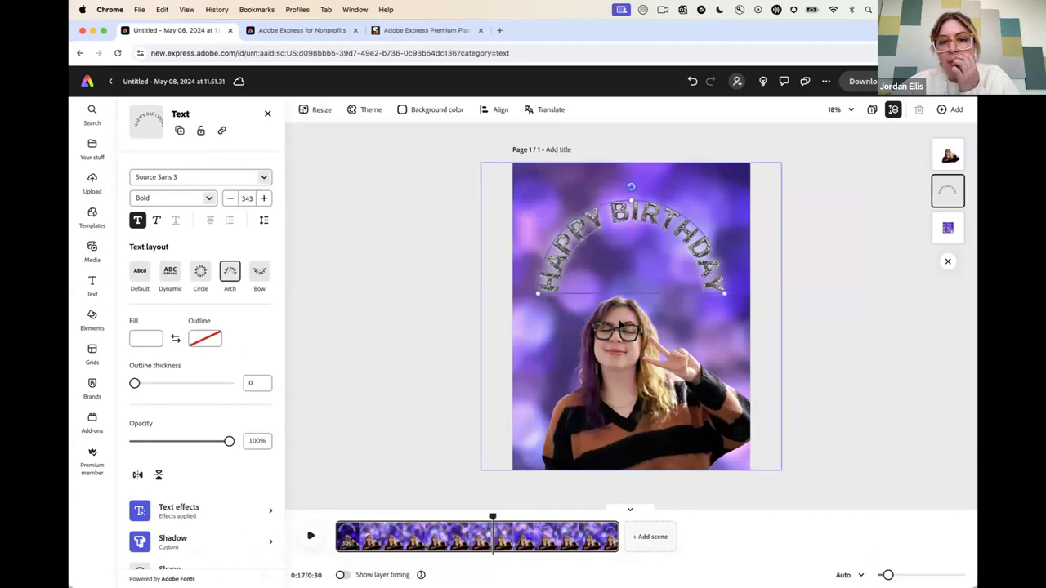
Enlarge the portrait slightly, shift it to the right, and lower the "HAPPY BIRTHDAY" arch so it frames the head.
left_click(550, 309)
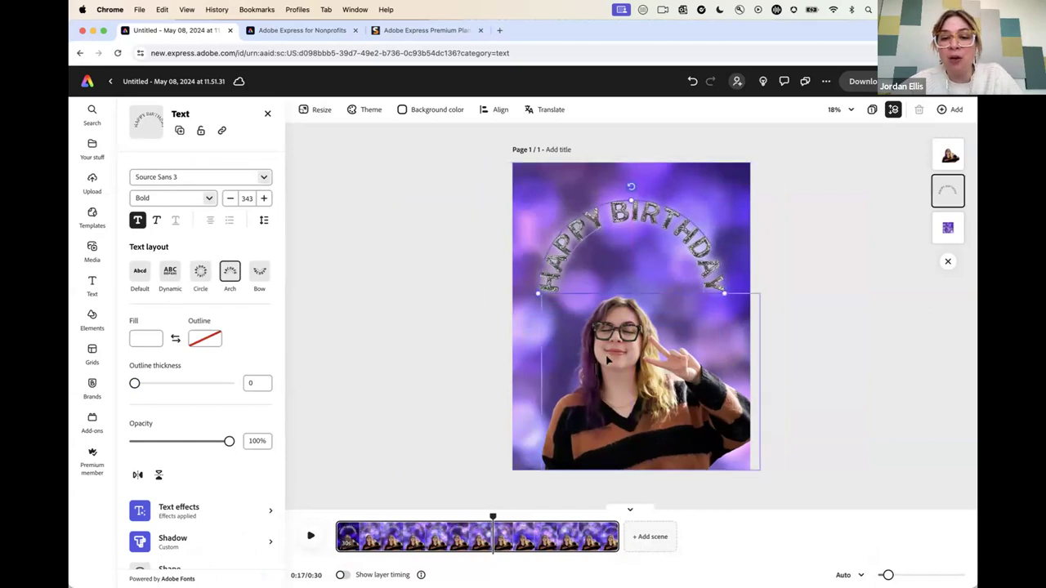
left_click_drag(541, 293, 523, 278)
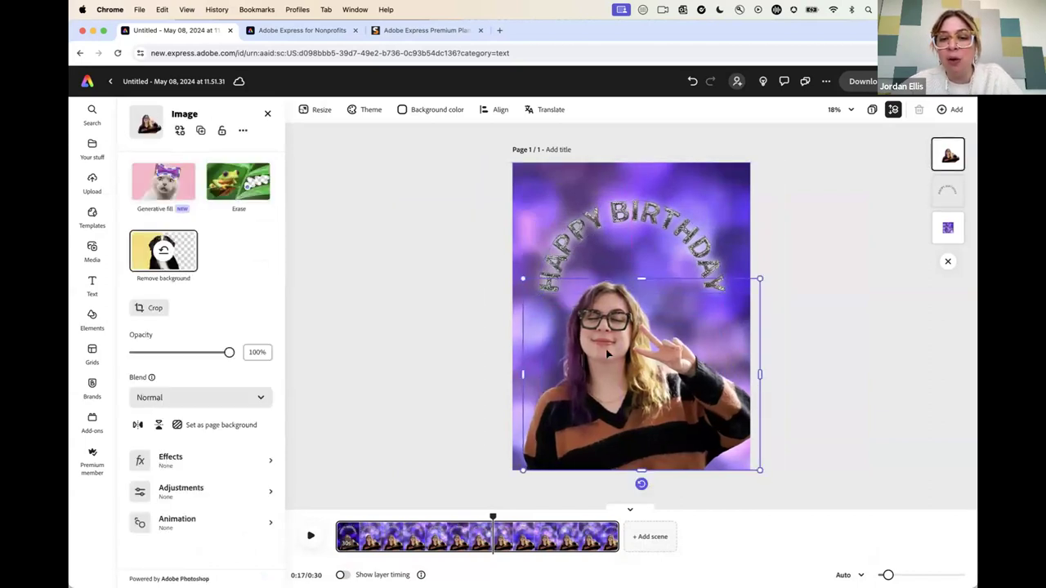
left_click_drag(618, 360, 630, 358)
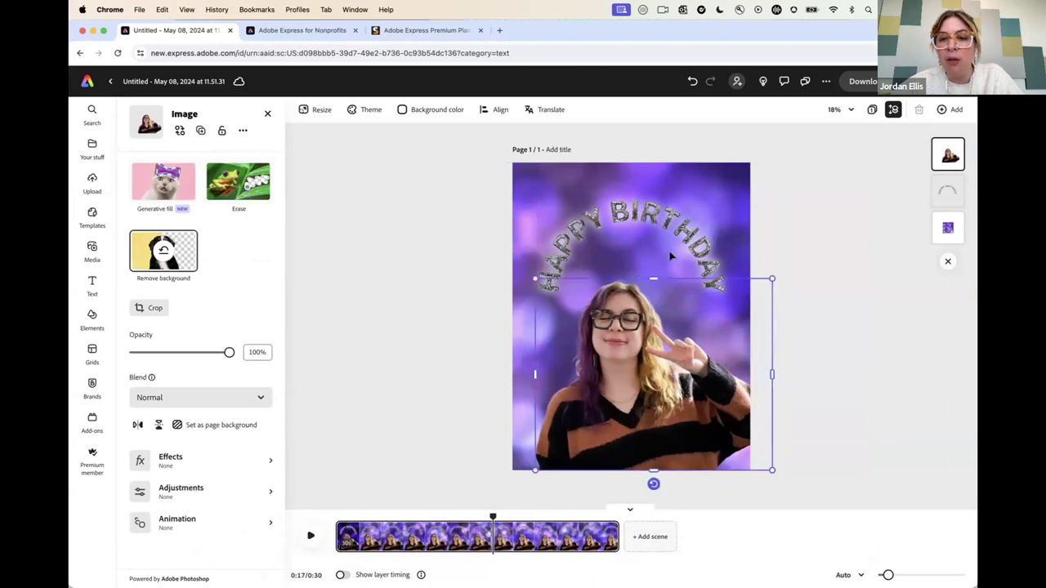
left_click(663, 231)
left_click_drag(663, 230, 663, 263)
left_click(846, 197)
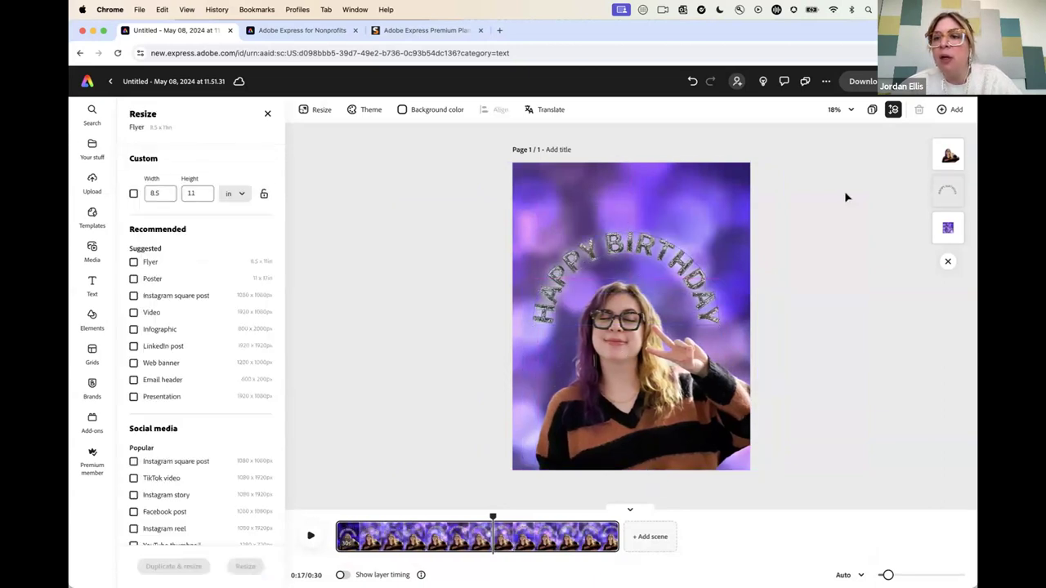
Add two blank pages of the same size after the flyer page.
left_click(954, 109)
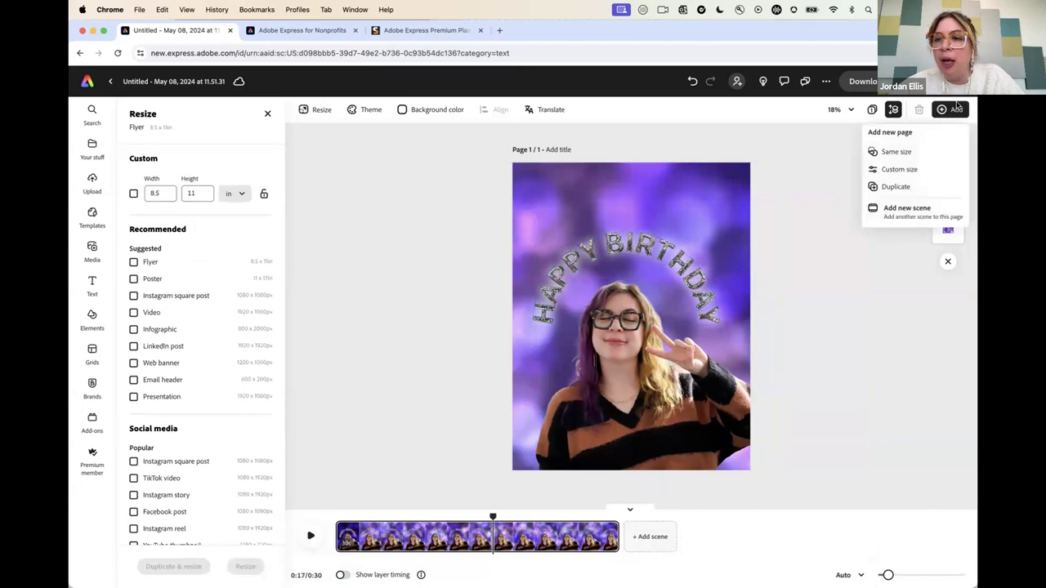
left_click(895, 152)
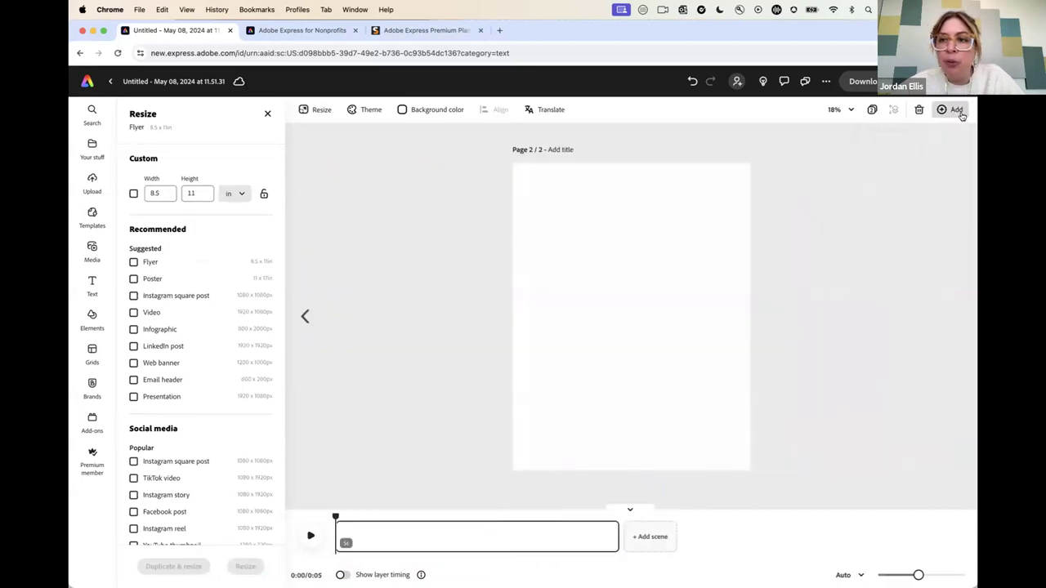
left_click(955, 110)
left_click(917, 150)
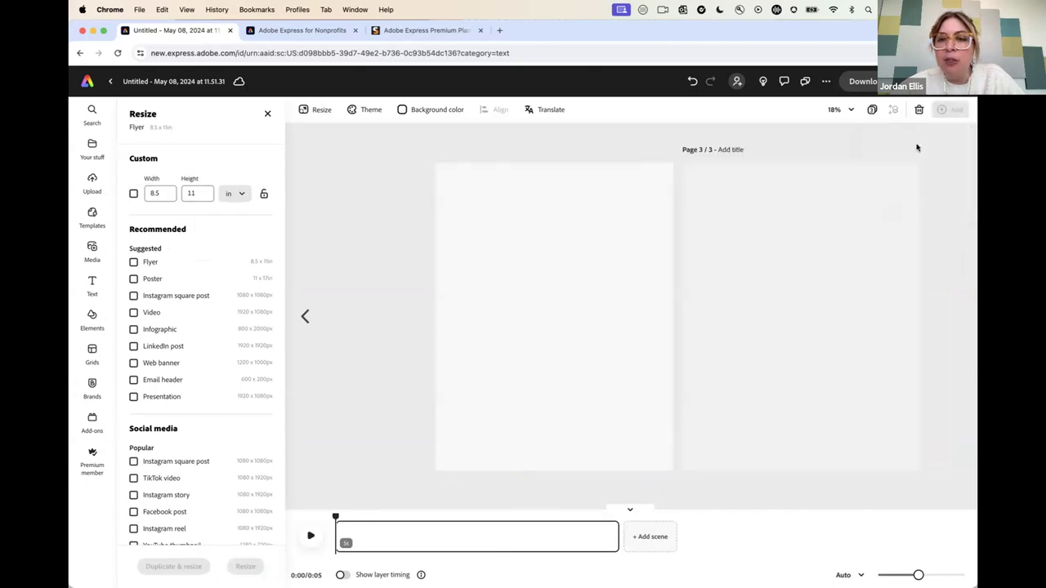
Open page 2 from the overview of all pages and add the text "happy birthday!" to it.
left_click(870, 110)
left_click(285, 222)
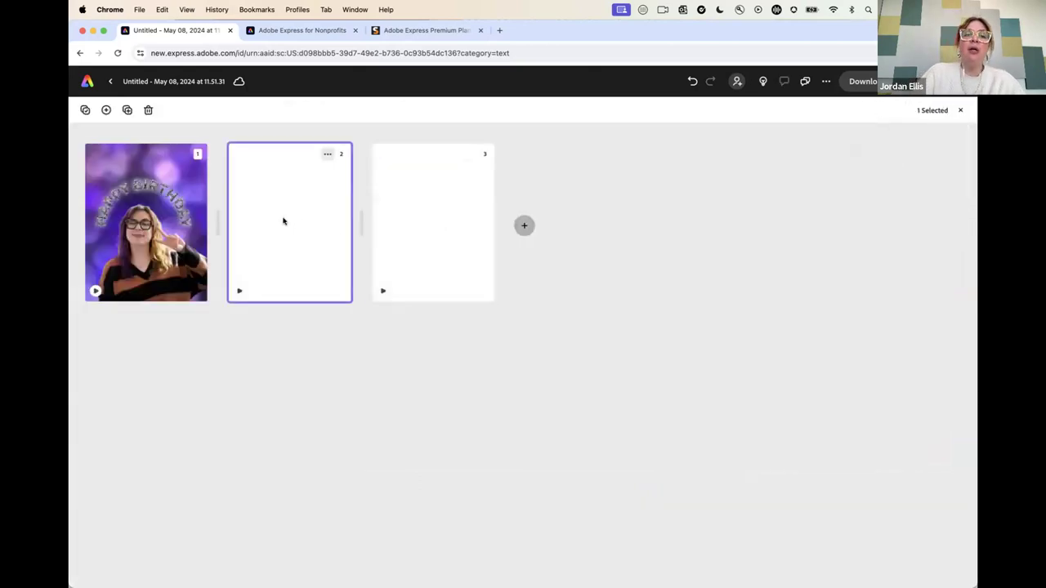
double_click(271, 237)
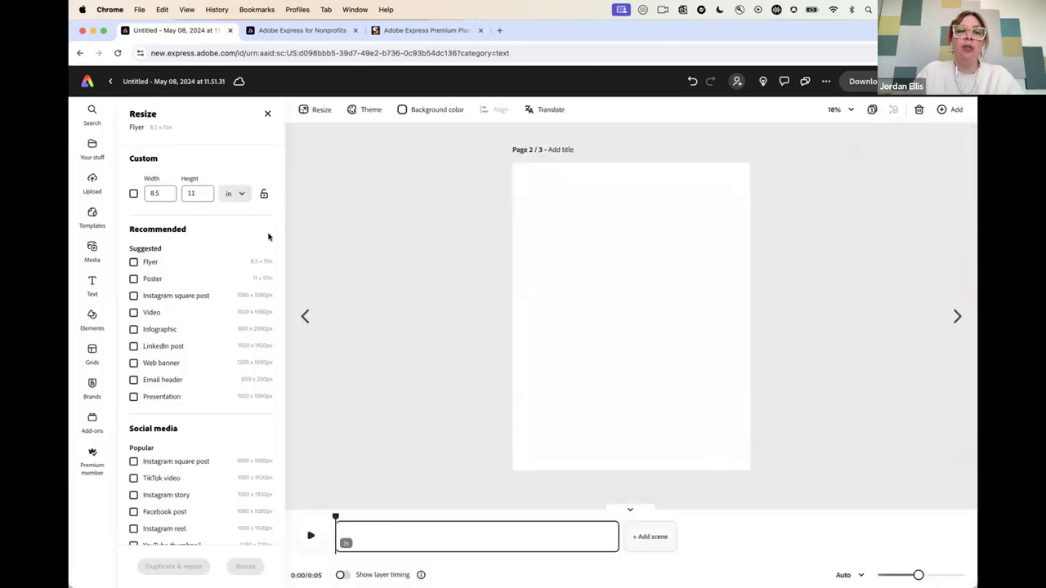
left_click(93, 283)
left_click(196, 137)
type("happy birth")
type("day!")
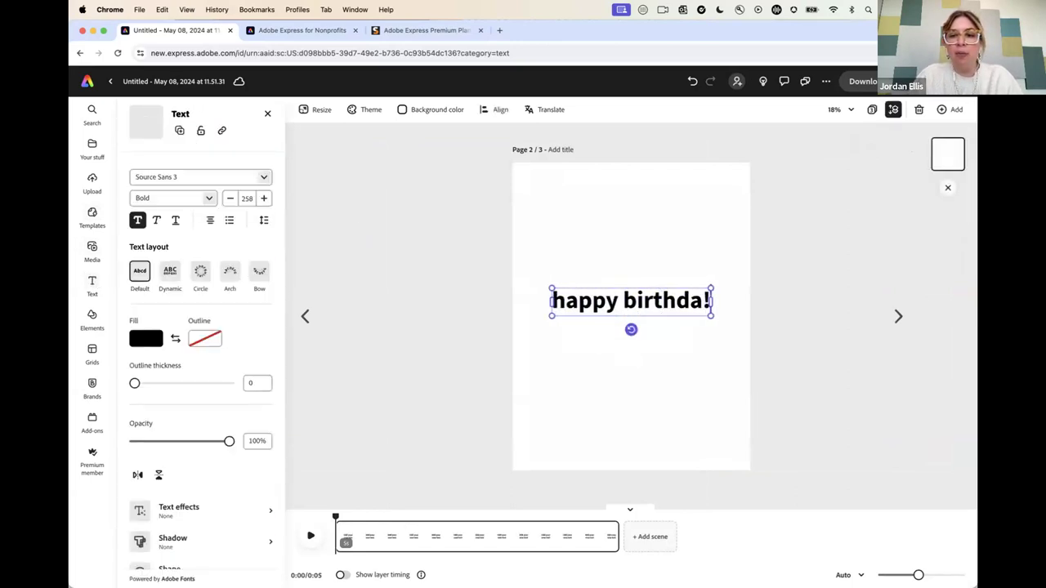
Fill the "happy birthday!" text with the light blue swatch from the StarQuest brand colors.
left_click(143, 341)
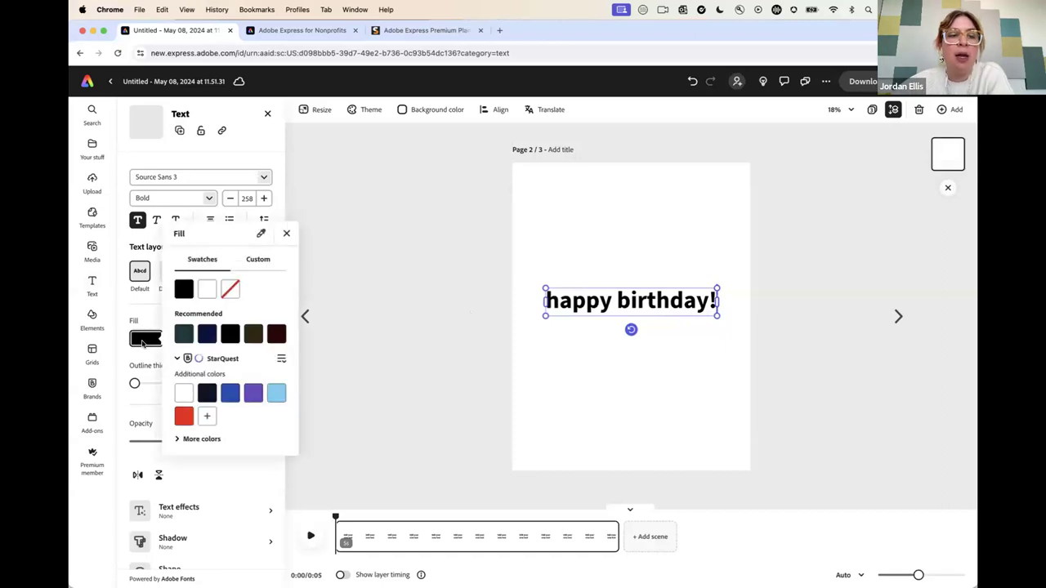
left_click(276, 418)
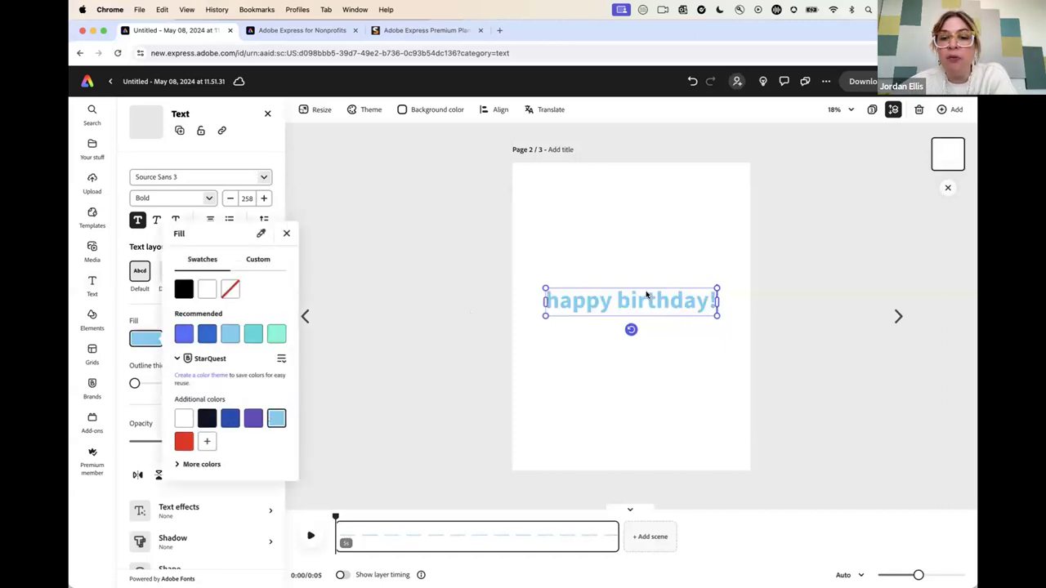
left_click(703, 245)
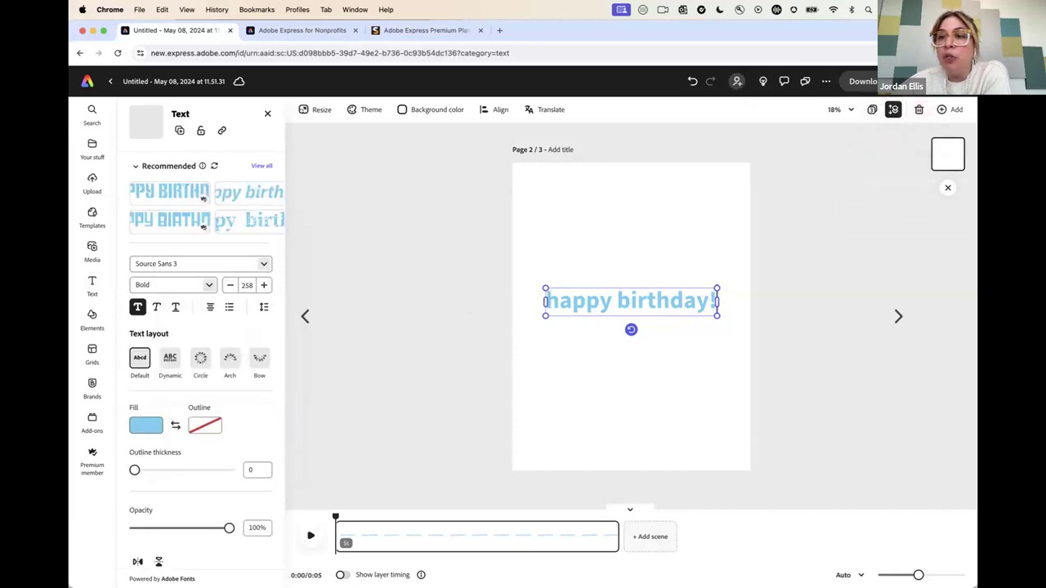
Review the file's sharing options for inviting people and access to the link.
left_click(737, 83)
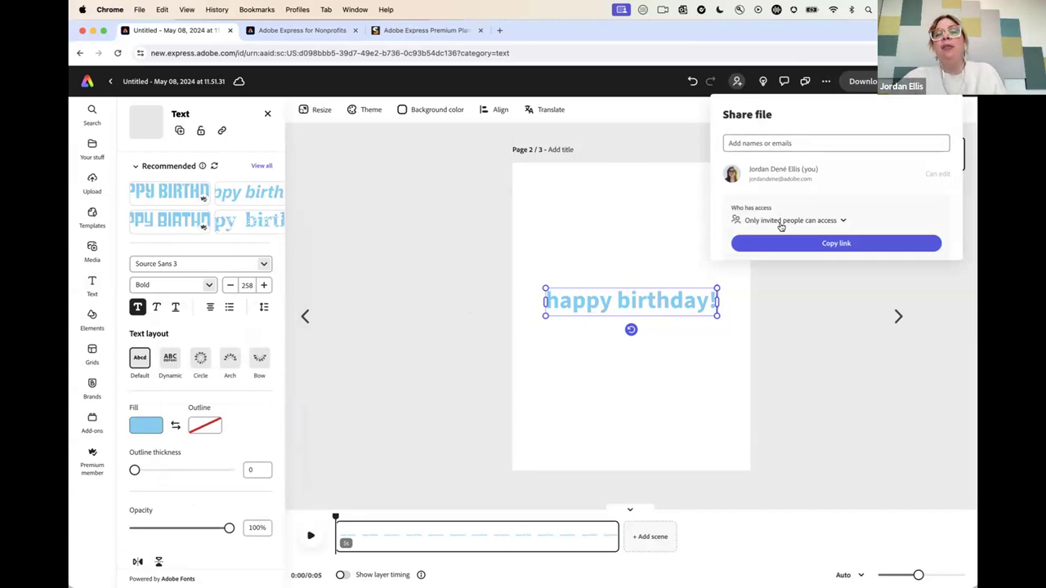
left_click(765, 352)
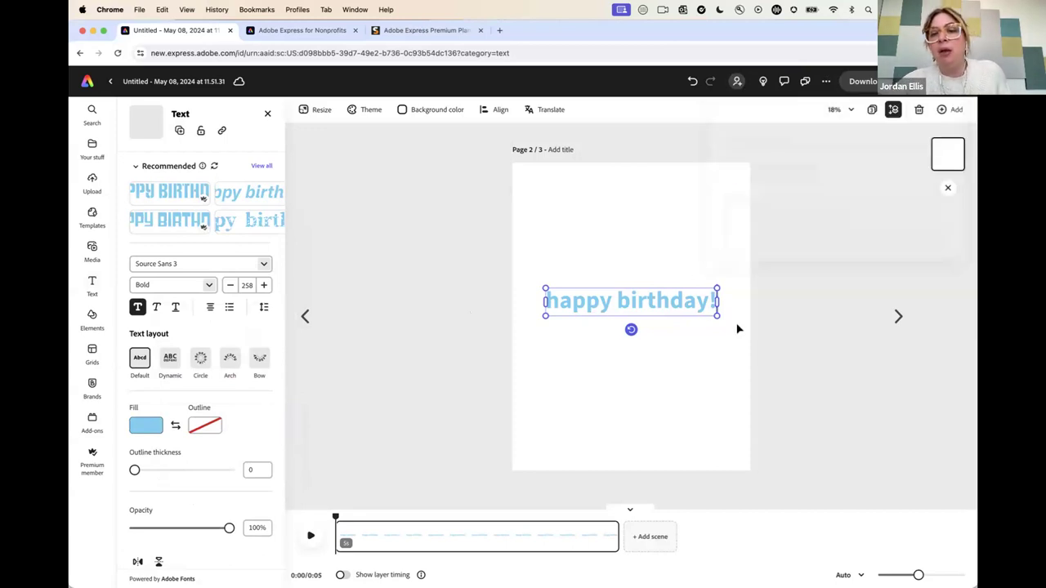
Scale the "happy birthday!" text on page 2 down to about size 203 and move it near the page's upper left.
left_click(597, 286)
left_click_drag(600, 288, 594, 226)
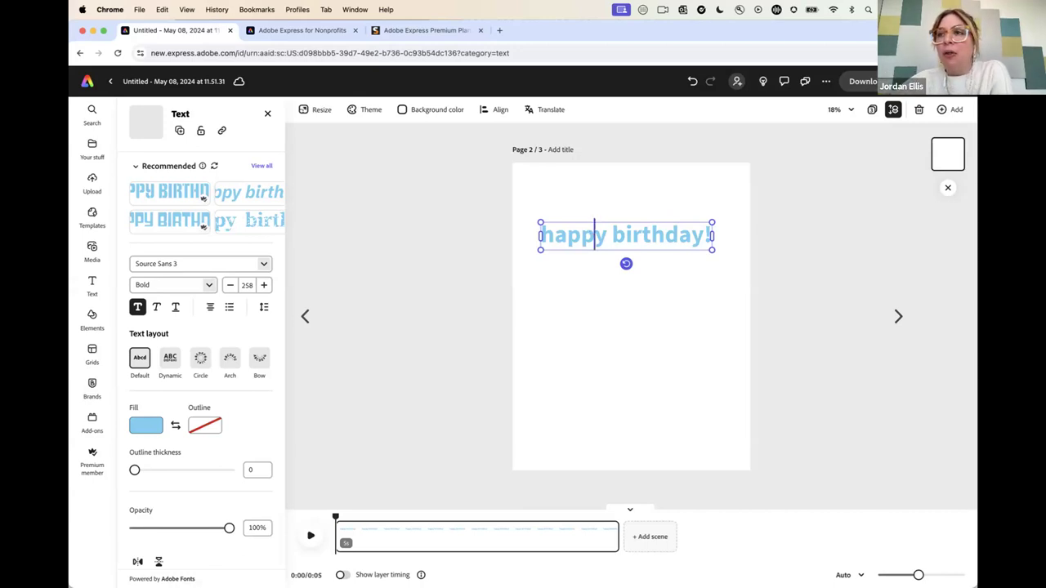
key("Escape")
left_click_drag(712, 252, 674, 243)
left_click_drag(604, 226, 594, 189)
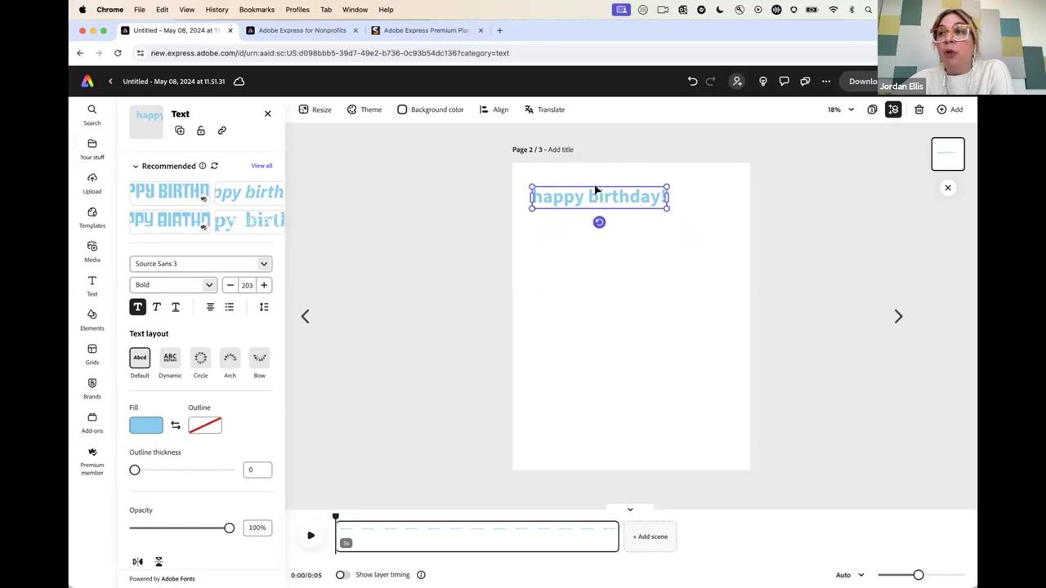
left_click(798, 237)
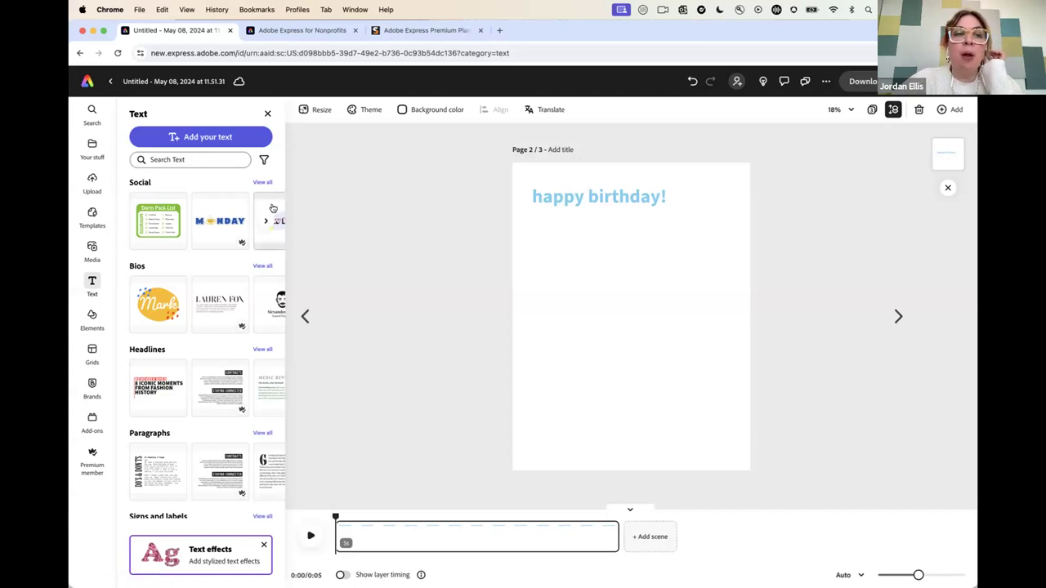
Open the saved file "Untitled - May 08, 2024 at 11.16.39" and play its two-scene video through to the second scene.
left_click(88, 81)
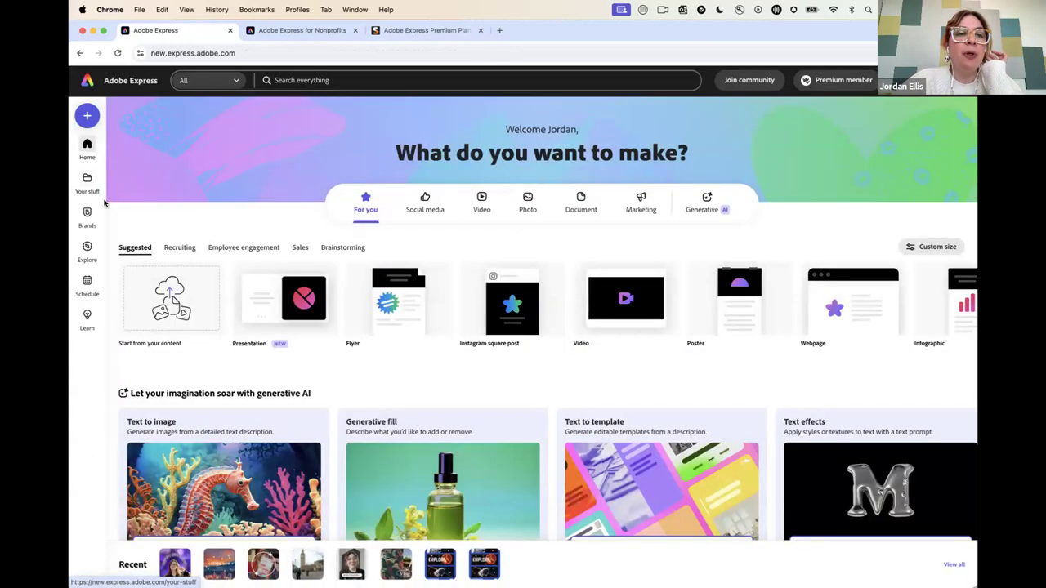
left_click(88, 179)
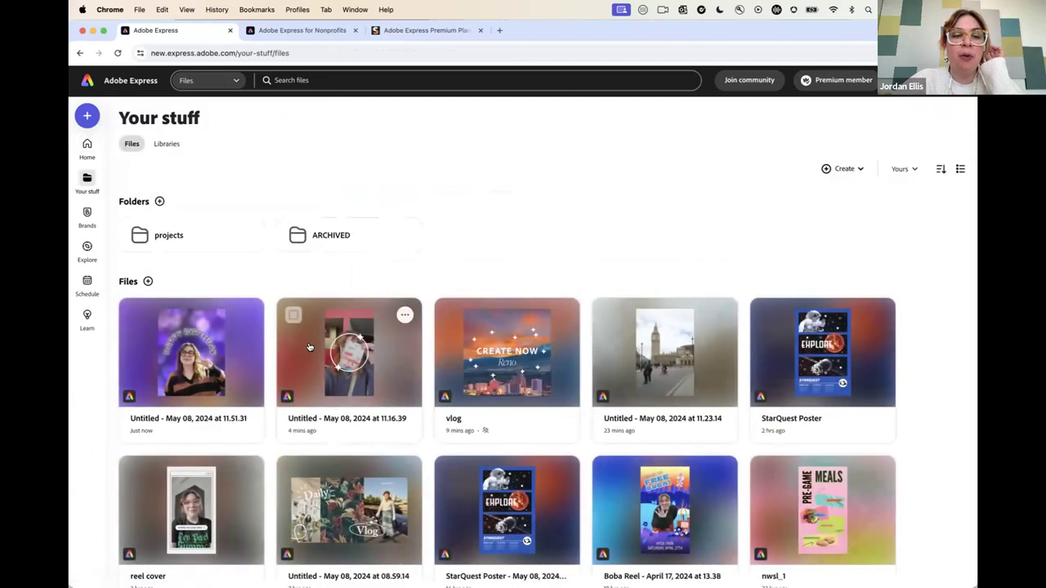
left_click(306, 360)
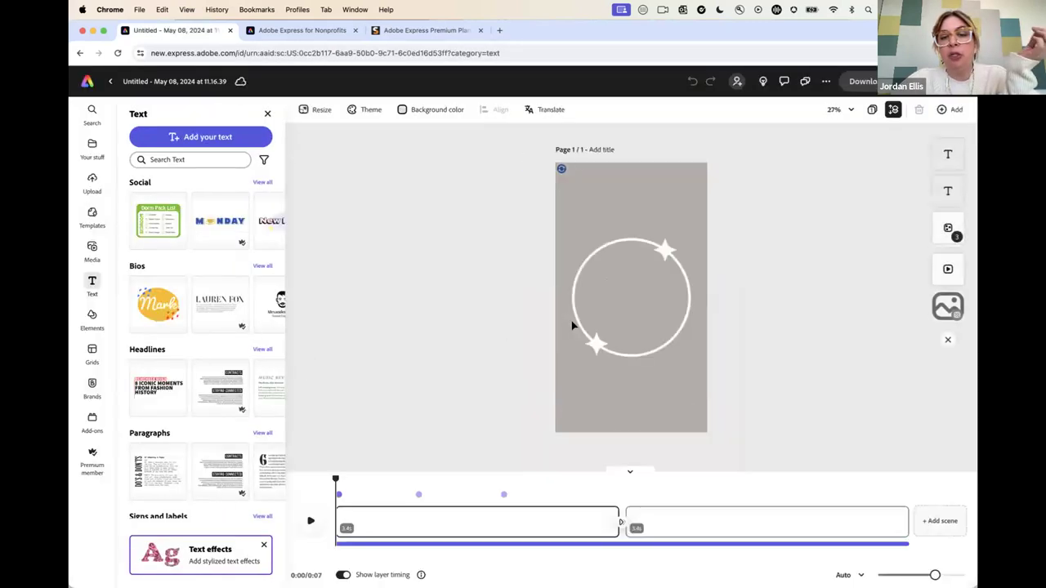
left_click(311, 521)
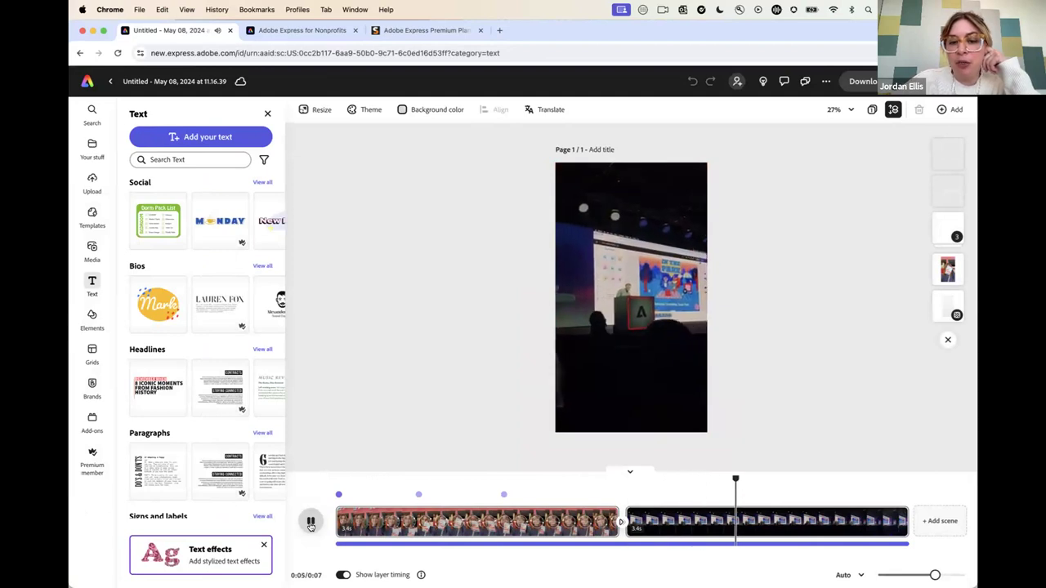
left_click(310, 522)
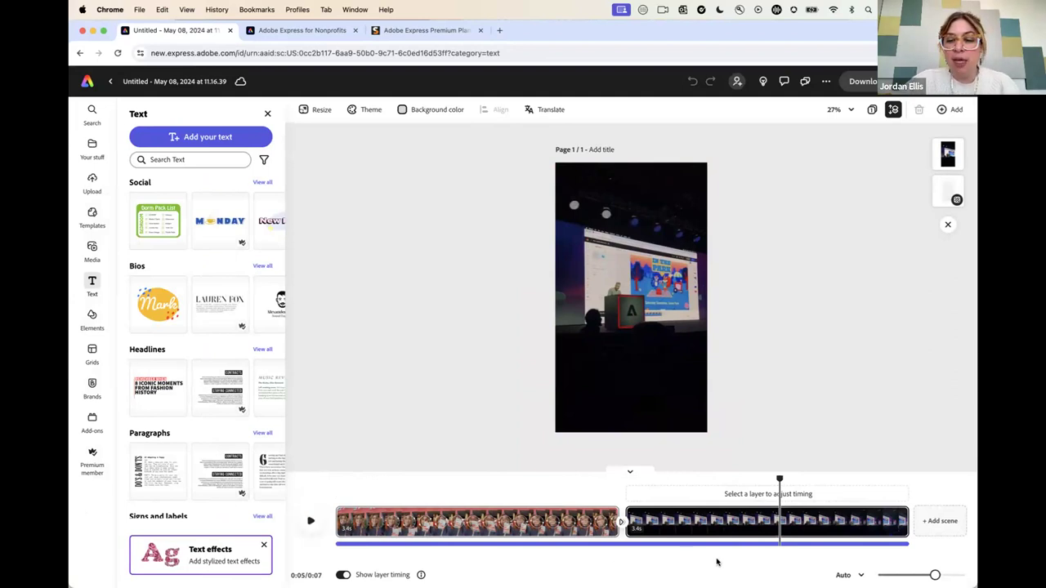
Switch to Keynote, play the closing "THANK YOU!" slide of the nonprofit_23_10 presentation and show it in full screen.
mouse_move(719, 582)
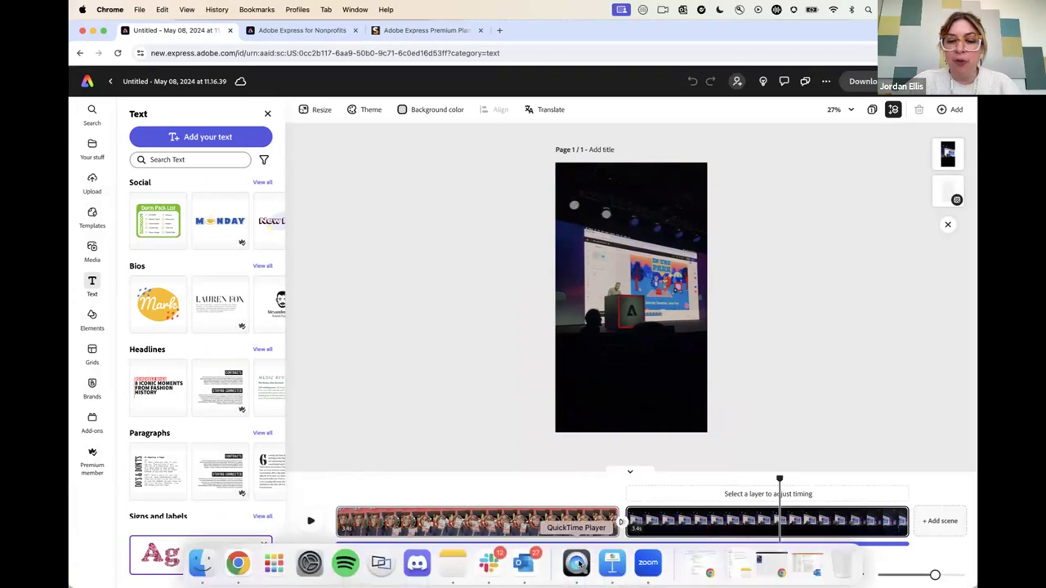
left_click(612, 563)
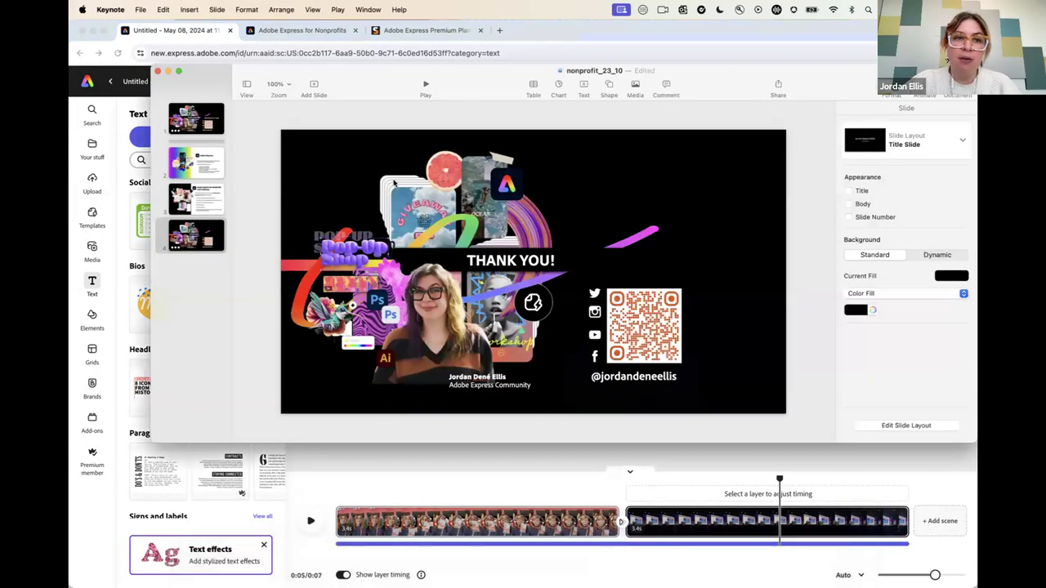
left_click(424, 85)
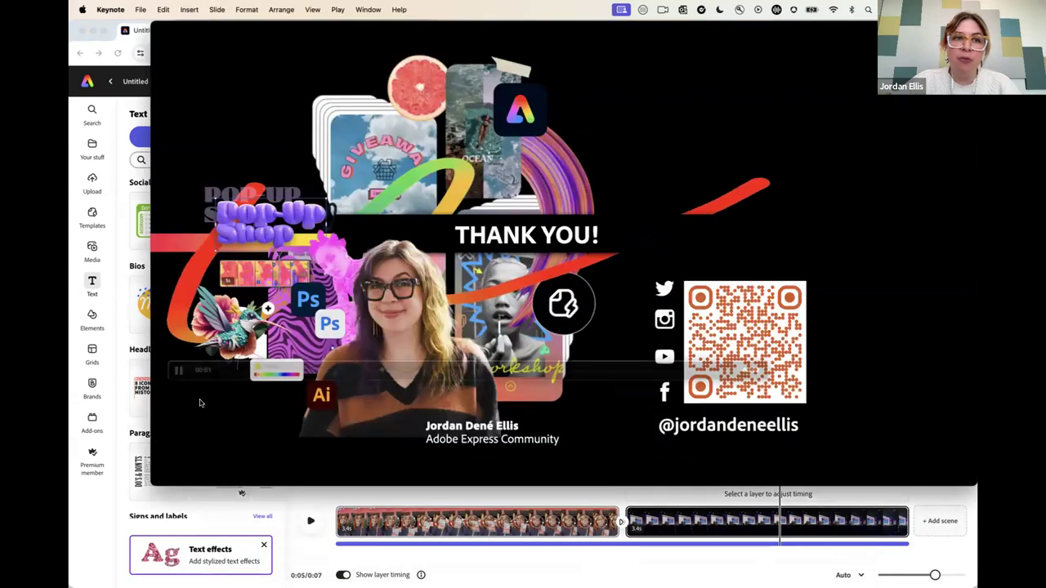
left_click(182, 33)
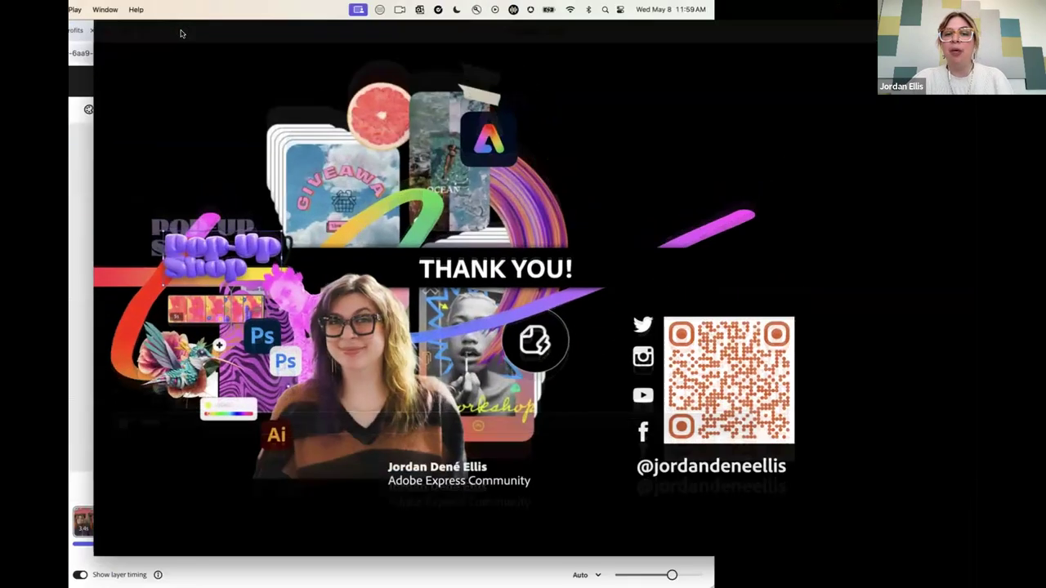